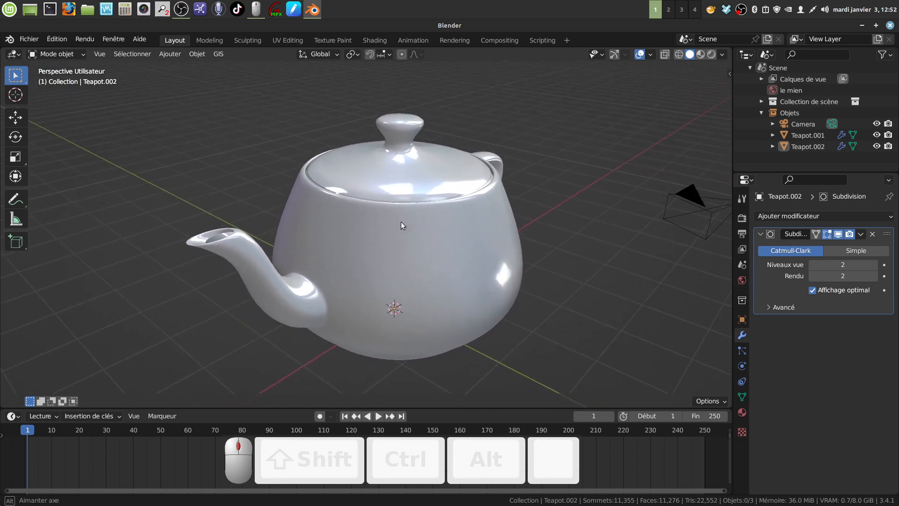
# Step: Examine the teapot model from all around, including its lid, spout, handle and underside
pyautogui.scroll(2, 418, 263)
pyautogui.scroll(-2, 418, 254)
pyautogui.moveTo(409, 251); pyautogui.dragTo(526, 232, button='middle')
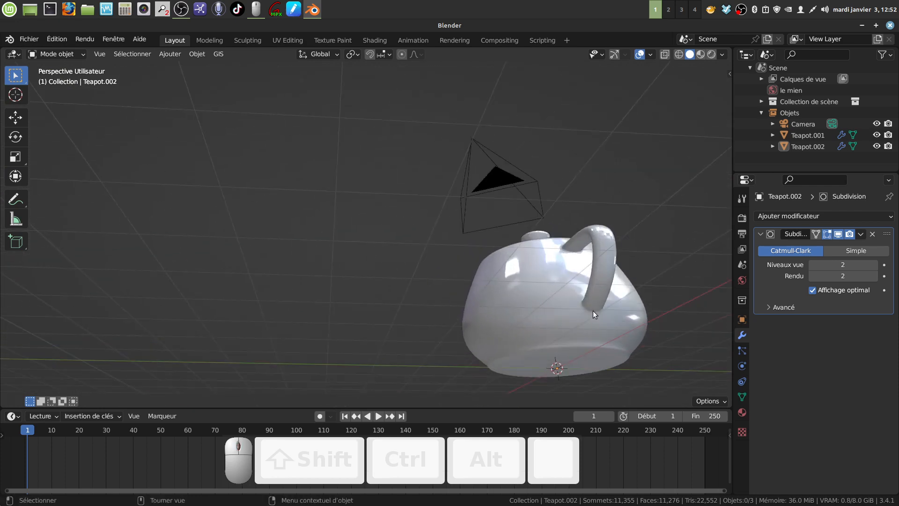
pyautogui.moveTo(546, 285); pyautogui.dragTo(540, 310, button='middle')
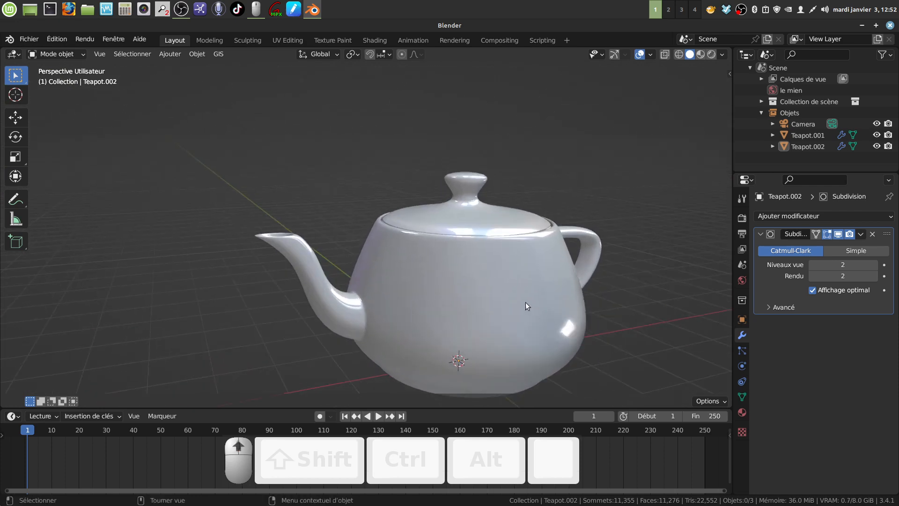
pyautogui.keyDown('shift'); pyautogui.moveTo(483, 271); pyautogui.dragTo(466, 240, button='middle'); pyautogui.keyUp('shift')
pyautogui.moveTo(383, 227); pyautogui.dragTo(403, 234, button='middle')
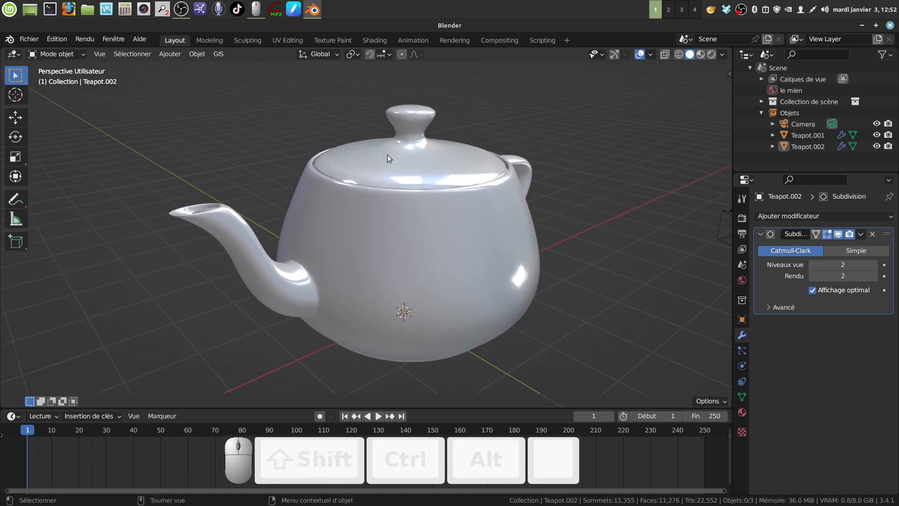
pyautogui.moveTo(419, 264); pyautogui.dragTo(395, 383, button='middle')
pyautogui.scroll(4, 389, 341)
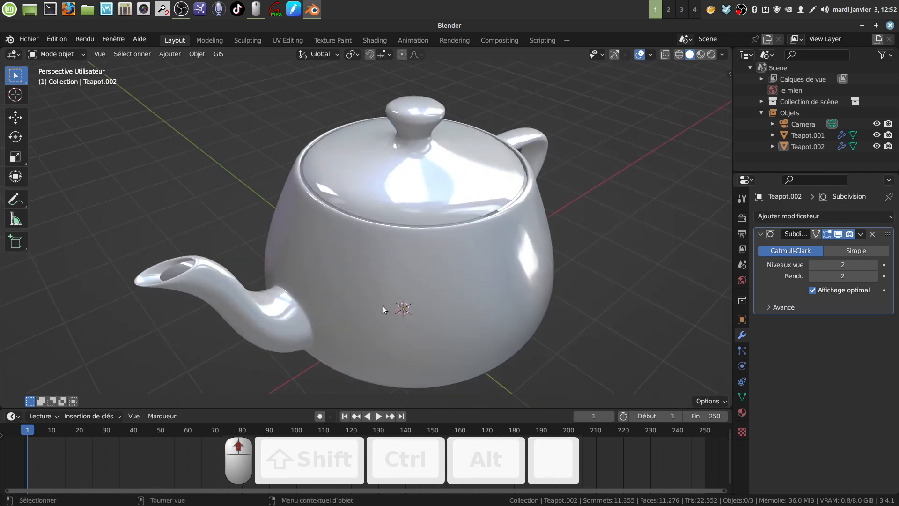
pyautogui.moveTo(383, 305); pyautogui.dragTo(287, 307, button='middle')
pyautogui.moveTo(427, 323); pyautogui.dragTo(435, 243, button='middle')
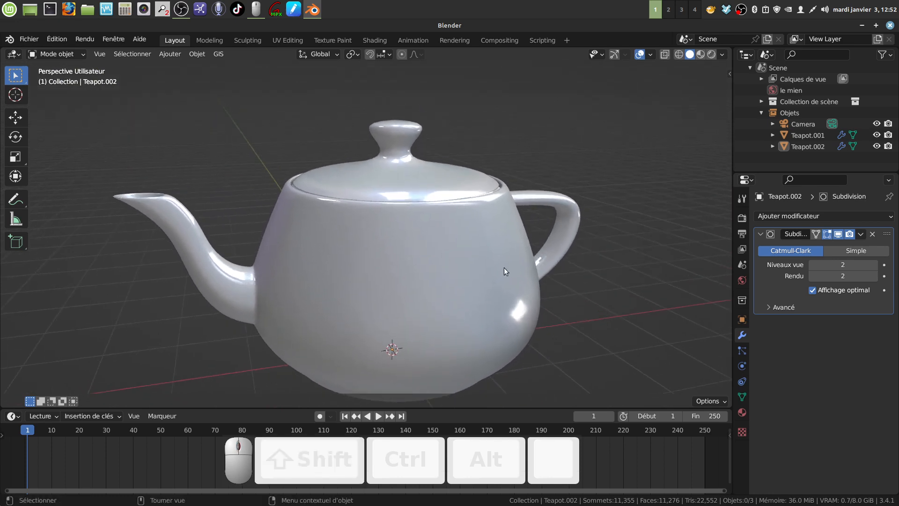
pyautogui.keyDown('shift'); pyautogui.moveTo(476, 269); pyautogui.dragTo(450, 229, button='middle'); pyautogui.keyUp('shift')
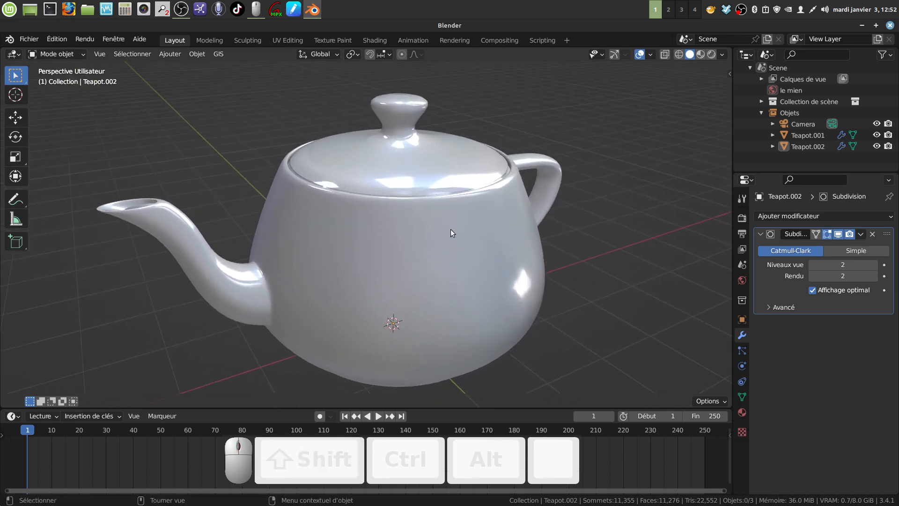
pyautogui.moveTo(411, 144)
pyautogui.mouseDown(button='middle')
pyautogui.moveTo(439, 181)
pyautogui.moveTo(385, 223)
pyautogui.moveTo(541, 232)
pyautogui.moveTo(359, 161)
pyautogui.moveTo(668, 234)
pyautogui.mouseUp(button='middle')
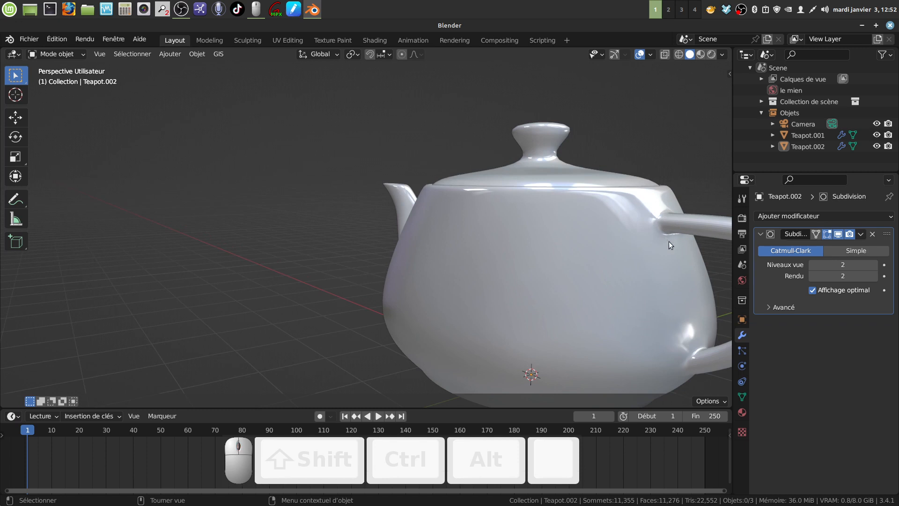
pyautogui.scroll(-1, 502, 237)
pyautogui.scroll(-2, 501, 237)
pyautogui.moveTo(502, 236); pyautogui.dragTo(580, 290, button='middle')
pyautogui.scroll(2, 439, 311)
pyautogui.moveTo(449, 286); pyautogui.dragTo(467, 236, button='middle')
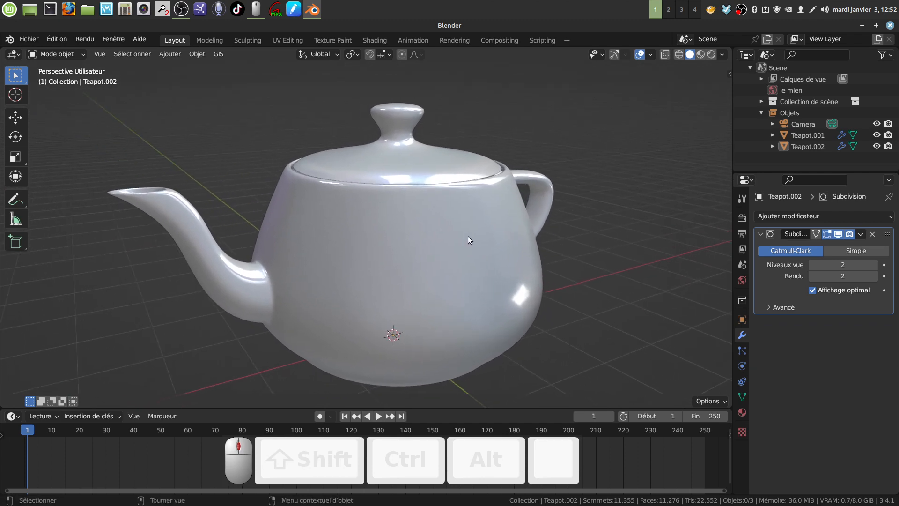
pyautogui.moveTo(426, 209); pyautogui.dragTo(424, 207, button='middle')
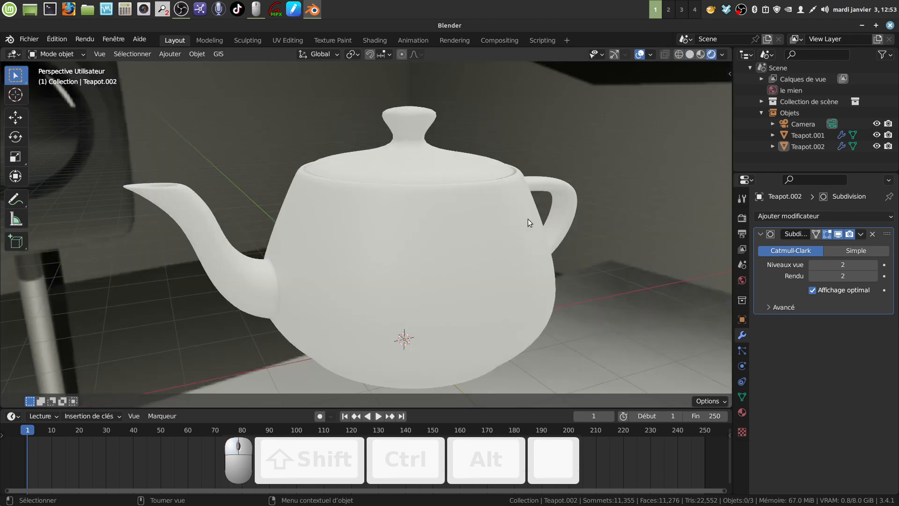
# Step: Return the viewport to solid shading and open the teapot body's mesh in Edit mode
pyautogui.click(690, 54)
pyautogui.click(492, 239)
pyautogui.moveTo(492, 238)
pyautogui.mouseDown(button='middle')
pyautogui.moveTo(454, 229)
pyautogui.moveTo(513, 257)
pyautogui.moveTo(568, 245)
pyautogui.moveTo(419, 205)
pyautogui.mouseUp(button='middle')
pyautogui.press('Tab')
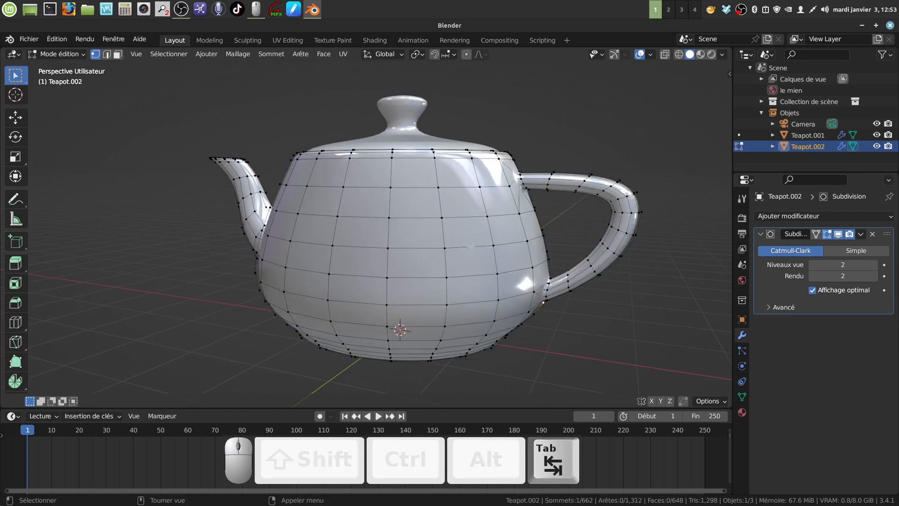
# Step: Examine the body's mesh topology where the lower end of the handle joins it, and return to Object mode
pyautogui.scroll(4, 528, 199)
pyautogui.keyDown('shift'); pyautogui.moveTo(529, 199); pyautogui.dragTo(385, 217, button='middle'); pyautogui.keyUp('shift')
pyautogui.keyDown('shift'); pyautogui.moveTo(447, 255); pyautogui.dragTo(328, 119, button='middle'); pyautogui.keyUp('shift')
pyautogui.scroll(4, 391, 202)
pyautogui.moveTo(472, 290); pyautogui.dragTo(475, 270, button='middle')
pyautogui.keyDown('shift'); pyautogui.moveTo(475, 270); pyautogui.dragTo(438, 233, button='middle'); pyautogui.keyUp('shift')
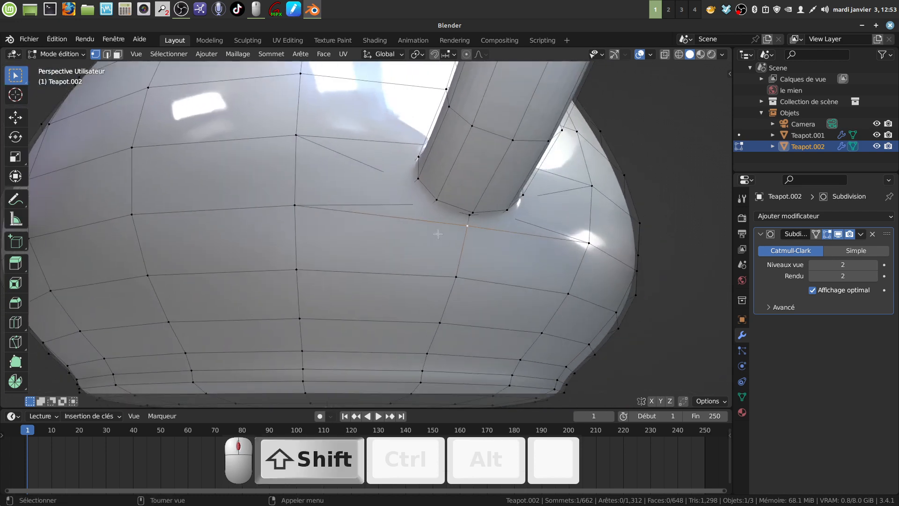
pyautogui.click(670, 185)
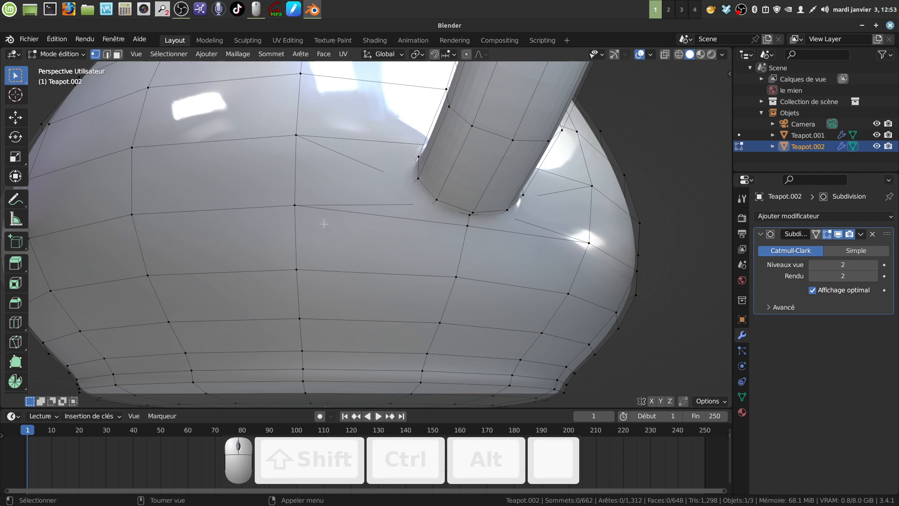
pyautogui.moveTo(413, 243); pyautogui.dragTo(418, 220, button='middle')
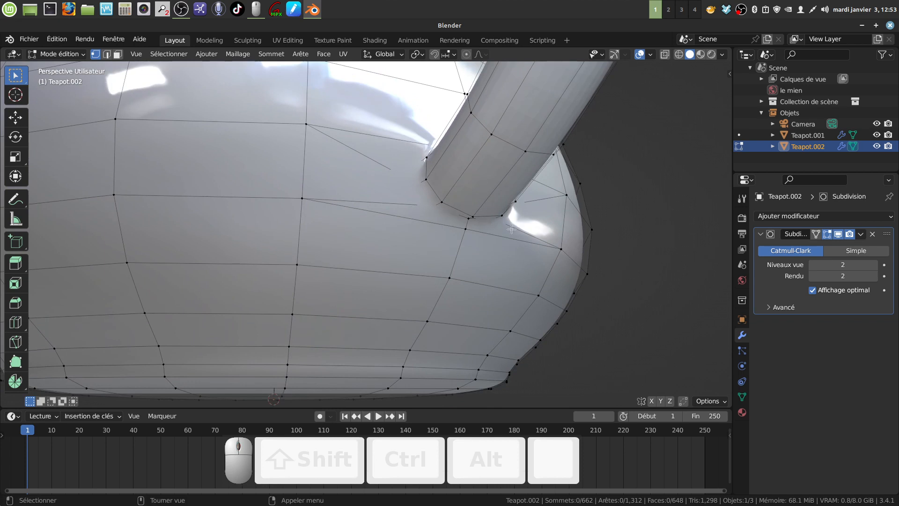
pyautogui.scroll(-3, 412, 166)
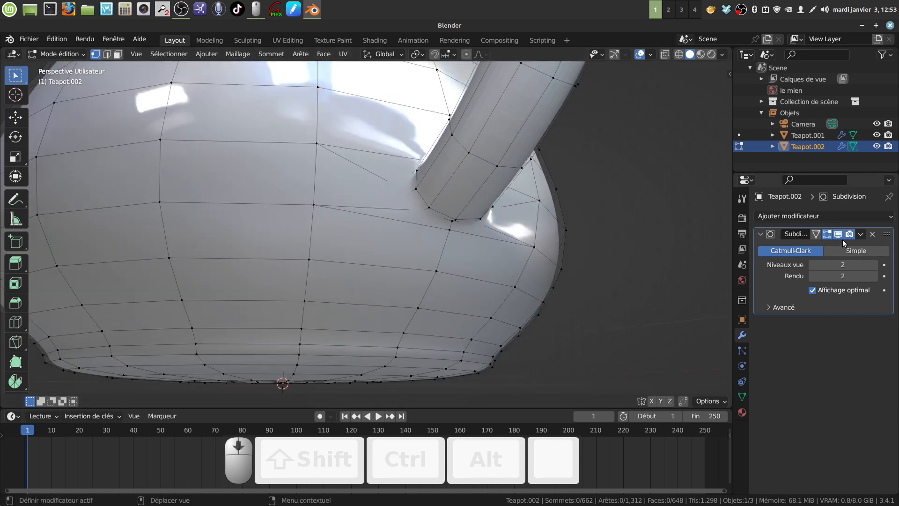
pyautogui.scroll(3, 410, 199)
pyautogui.moveTo(410, 199); pyautogui.dragTo(611, 255, button='middle')
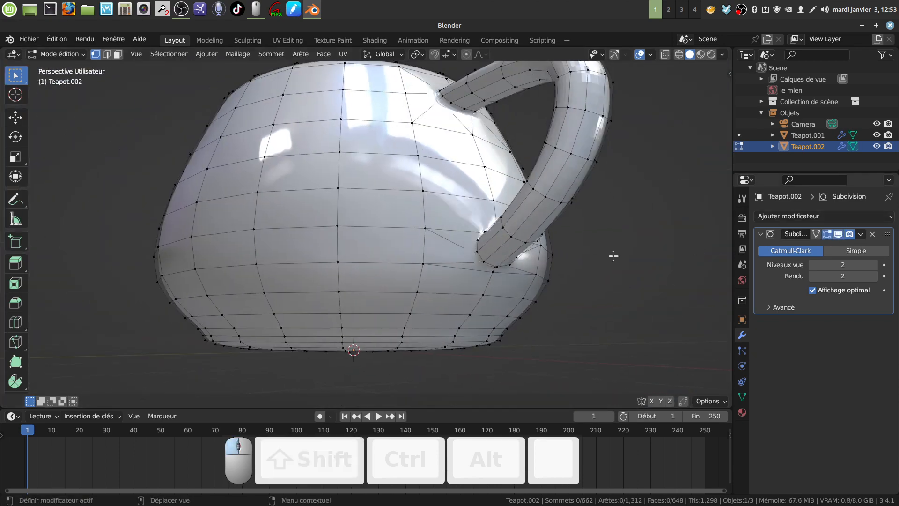
pyautogui.scroll(-5, 562, 257)
pyautogui.moveTo(538, 258); pyautogui.dragTo(548, 274, button='middle')
pyautogui.scroll(3, 498, 259)
pyautogui.press('Tab')
pyautogui.keyDown('shift'); pyautogui.moveTo(480, 237); pyautogui.dragTo(512, 249, button='middle'); pyautogui.keyUp('shift')
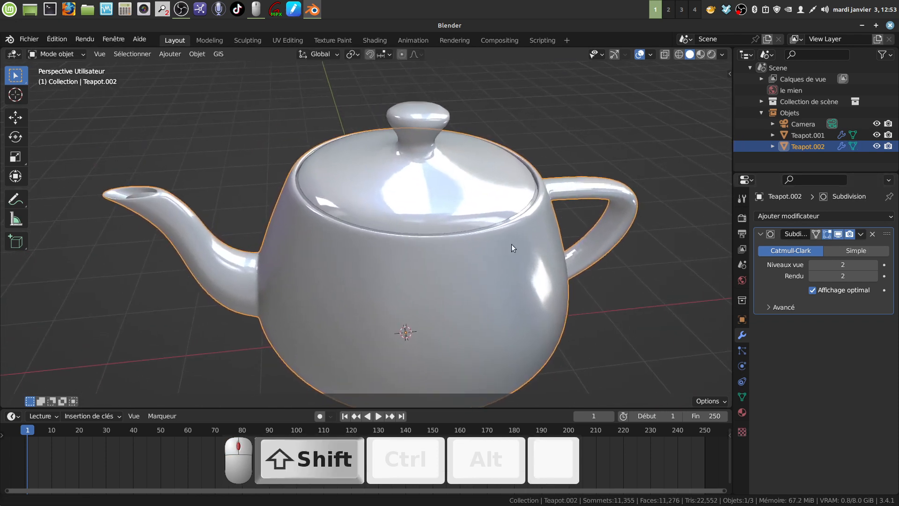
# Step: Turn off the viewport display of the body's Subdivision modifier and put the body in Edit mode
pyautogui.moveTo(625, 239); pyautogui.dragTo(631, 242, button='middle')
pyautogui.click(836, 234)
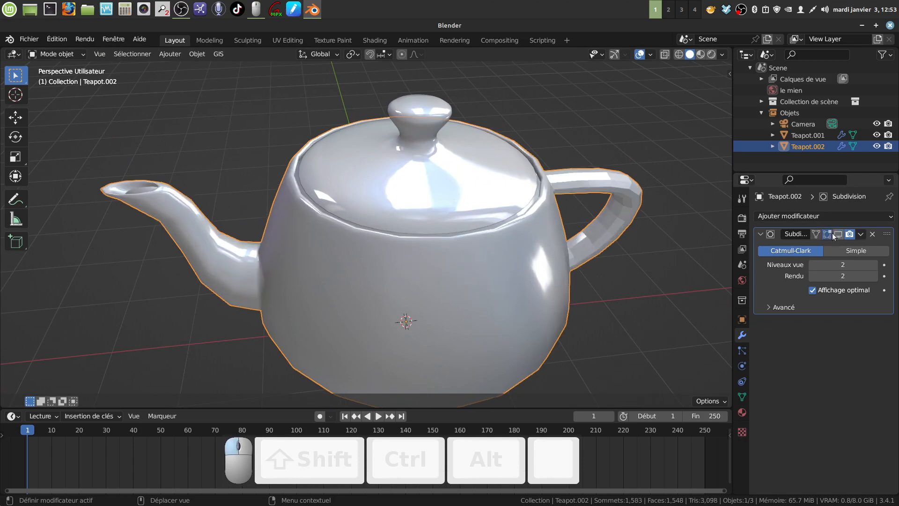
pyautogui.press('Tab')
# Step: Examine the unsubdivided mesh grid on the underside of the teapot body, and return to Object mode
pyautogui.moveTo(430, 200); pyautogui.dragTo(446, 183, button='middle')
pyautogui.scroll(-3, 447, 183)
pyautogui.moveTo(662, 301); pyautogui.dragTo(691, 136, button='middle')
pyautogui.scroll(5, 394, 166)
pyautogui.keyDown('shift'); pyautogui.moveTo(395, 166); pyautogui.dragTo(388, 211, button='middle'); pyautogui.keyUp('shift')
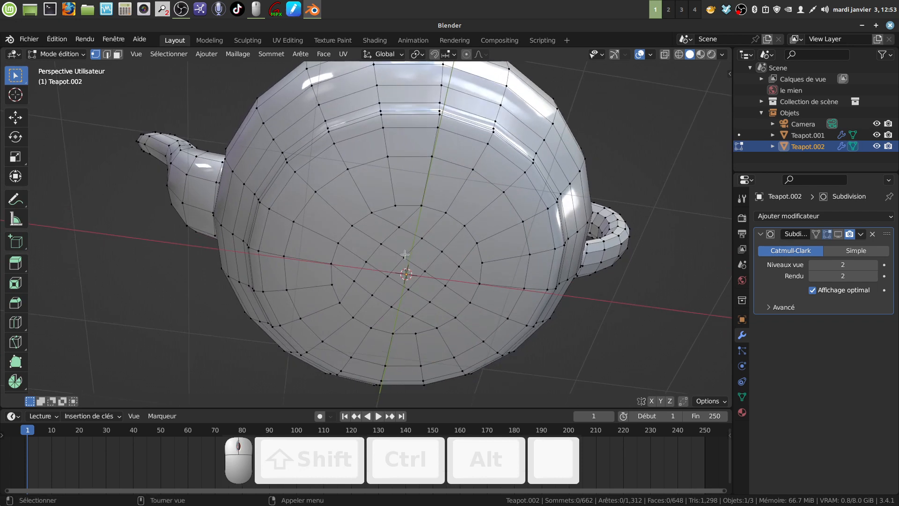
pyautogui.moveTo(405, 255); pyautogui.dragTo(449, 202, button='middle')
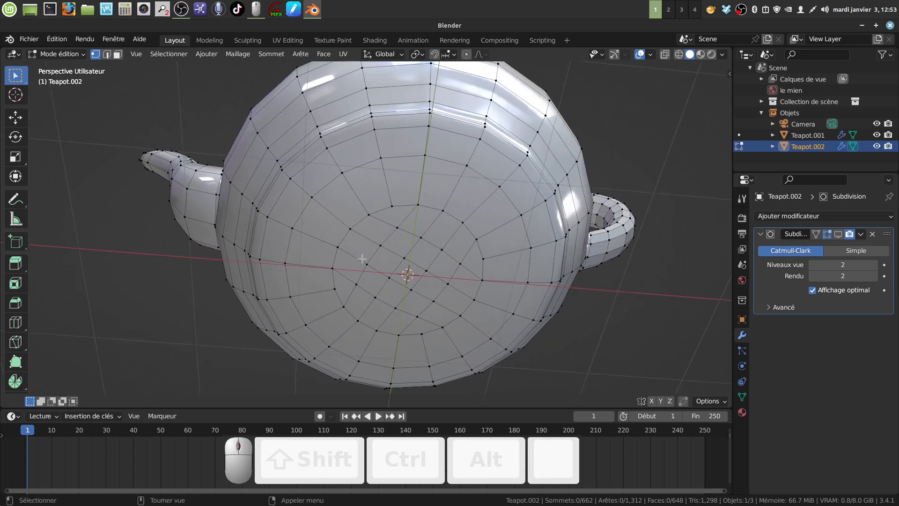
pyautogui.moveTo(362, 259); pyautogui.dragTo(496, 268, button='middle')
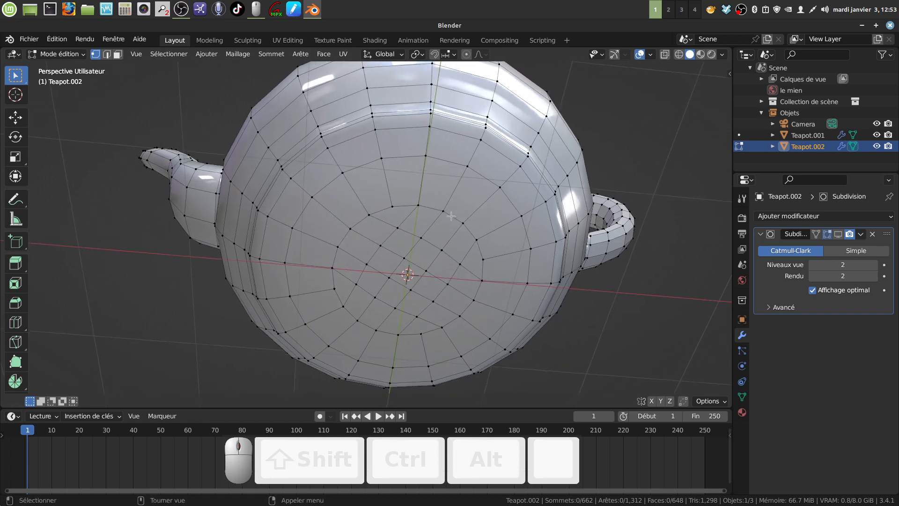
pyautogui.moveTo(432, 256); pyautogui.dragTo(435, 235, button='middle')
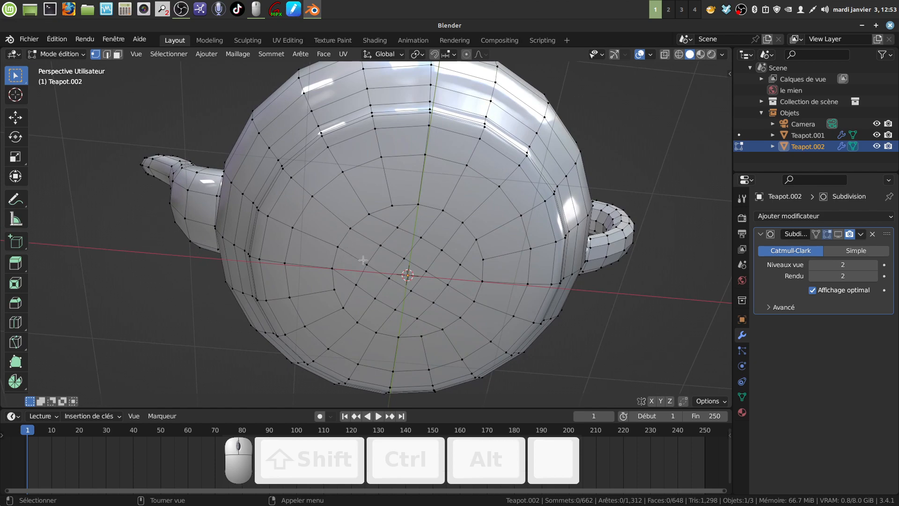
pyautogui.moveTo(364, 212); pyautogui.dragTo(392, 232, button='middle')
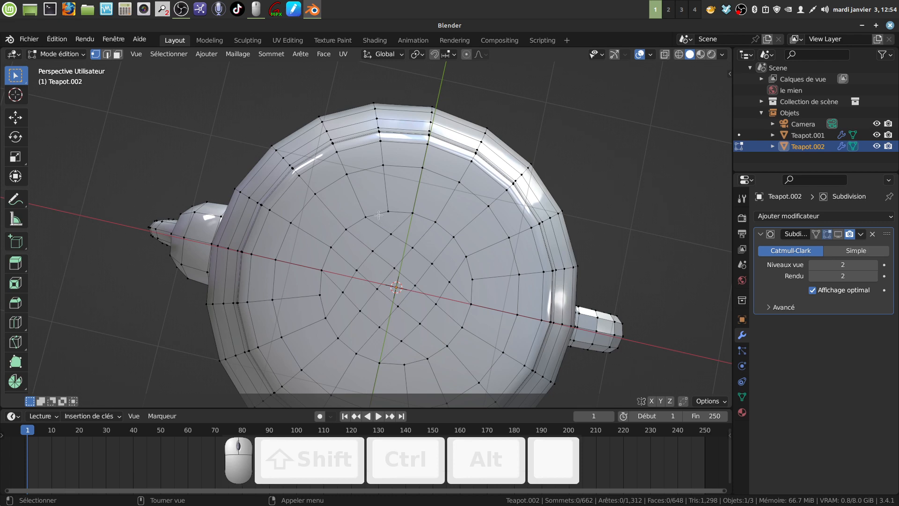
pyautogui.moveTo(400, 236); pyautogui.dragTo(424, 298, button='middle')
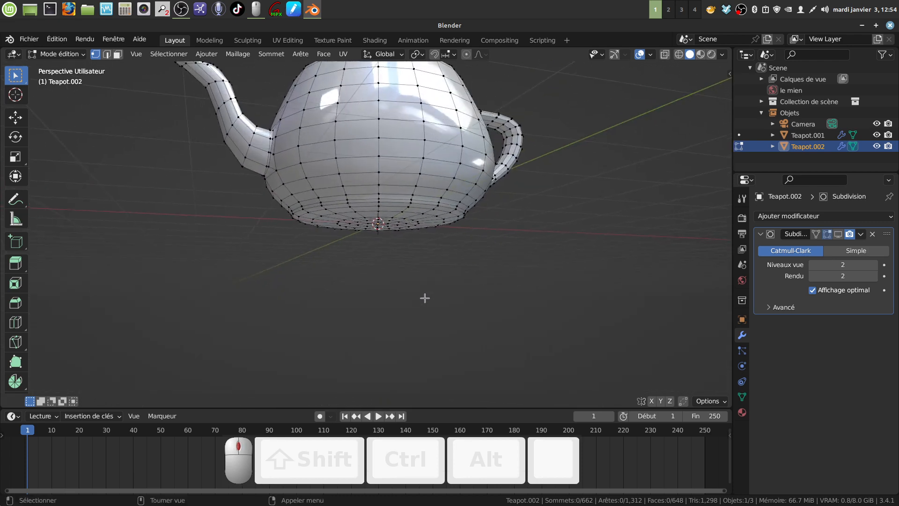
pyautogui.moveTo(423, 214); pyautogui.dragTo(397, 323, button='middle')
pyautogui.scroll(2, 397, 323)
pyautogui.keyDown('shift'); pyautogui.moveTo(403, 276); pyautogui.dragTo(418, 309, button='middle'); pyautogui.keyUp('shift')
pyautogui.press('Tab')
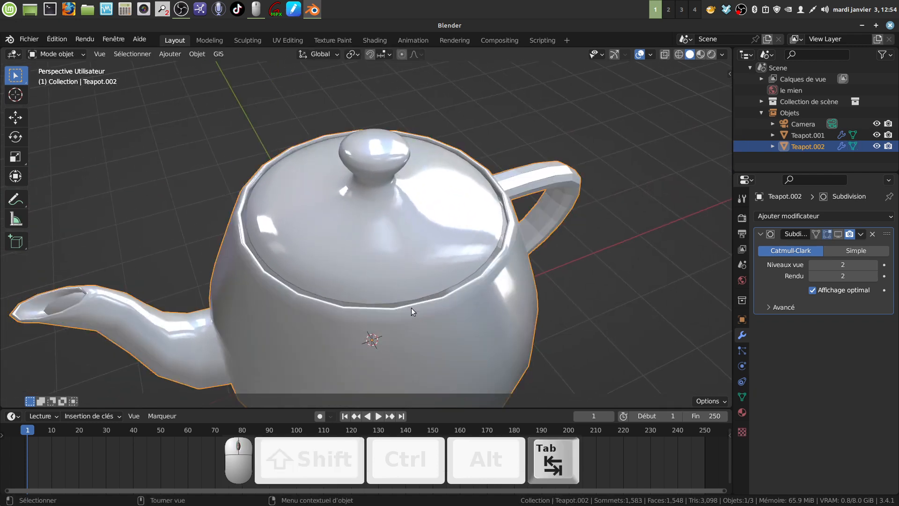
# Step: Examine the lid's mesh in Edit mode, especially the face grid on top of its knob, and return to Object mode
pyautogui.click(400, 277)
pyautogui.press('Tab')
pyautogui.keyDown('shift'); pyautogui.moveTo(410, 236); pyautogui.dragTo(409, 310, button='middle'); pyautogui.keyUp('shift')
pyautogui.scroll(4, 422, 298)
pyautogui.scroll(3, 408, 309)
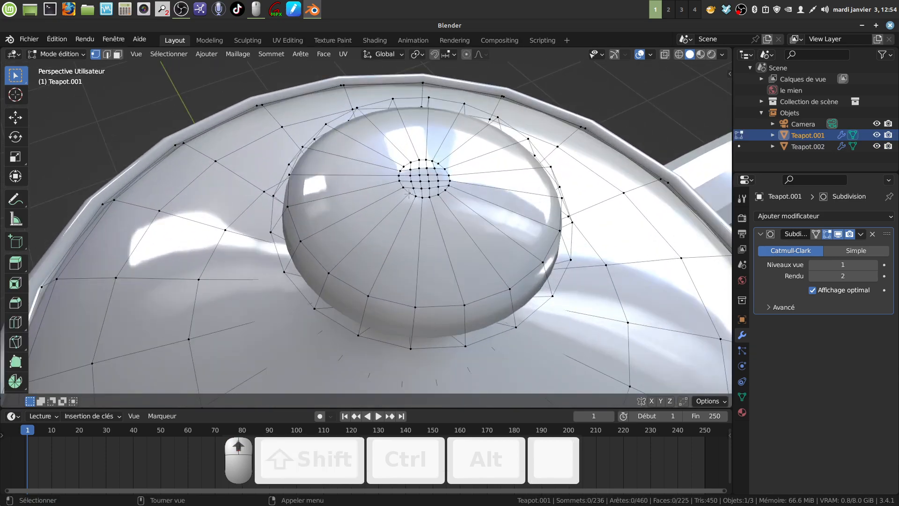
pyautogui.scroll(-3, 385, 278)
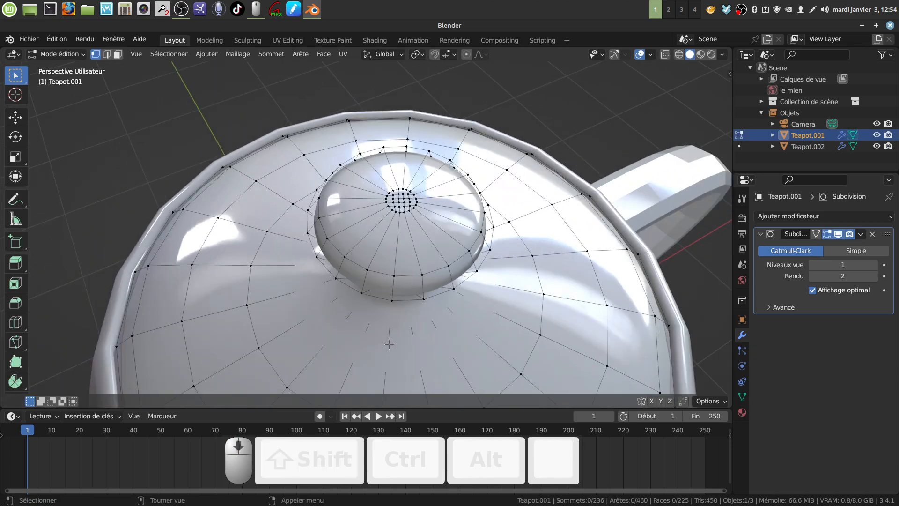
pyautogui.keyDown('shift'); pyautogui.moveTo(385, 294); pyautogui.dragTo(388, 203, button='middle'); pyautogui.keyUp('shift')
pyautogui.scroll(-3, 397, 299)
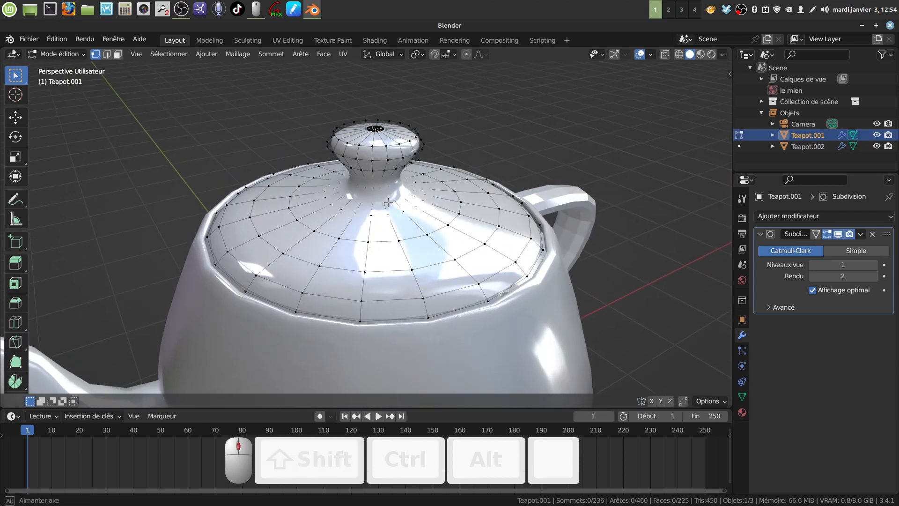
pyautogui.press('Tab')
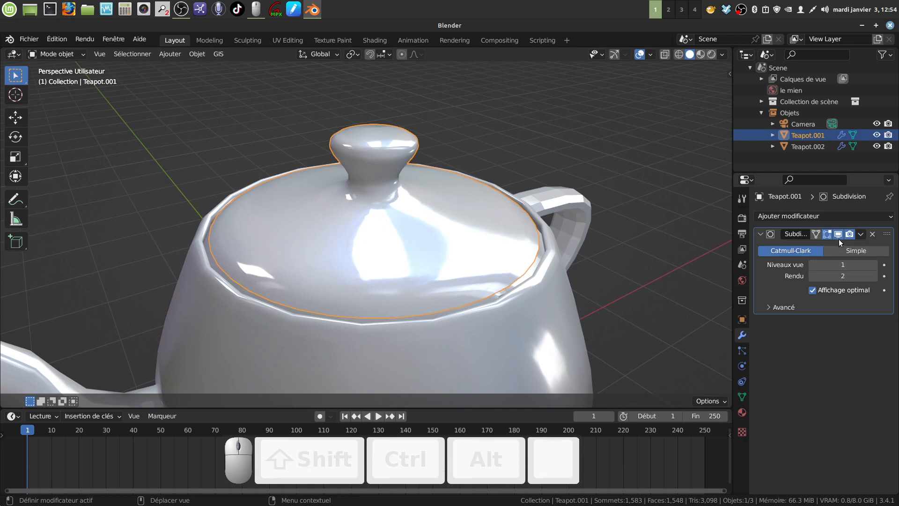
# Step: Turn the viewport display of the teapot body's Subdivision modifier back on
pyautogui.click(543, 324)
pyautogui.click(838, 235)
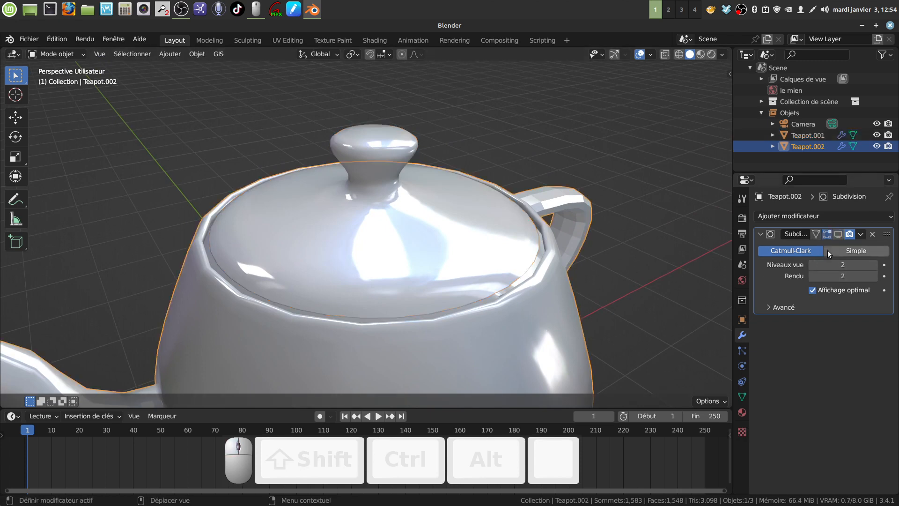
pyautogui.scroll(-4, 420, 328)
pyautogui.keyDown('shift'); pyautogui.moveTo(420, 328); pyautogui.dragTo(423, 241, button='middle'); pyautogui.keyUp('shift')
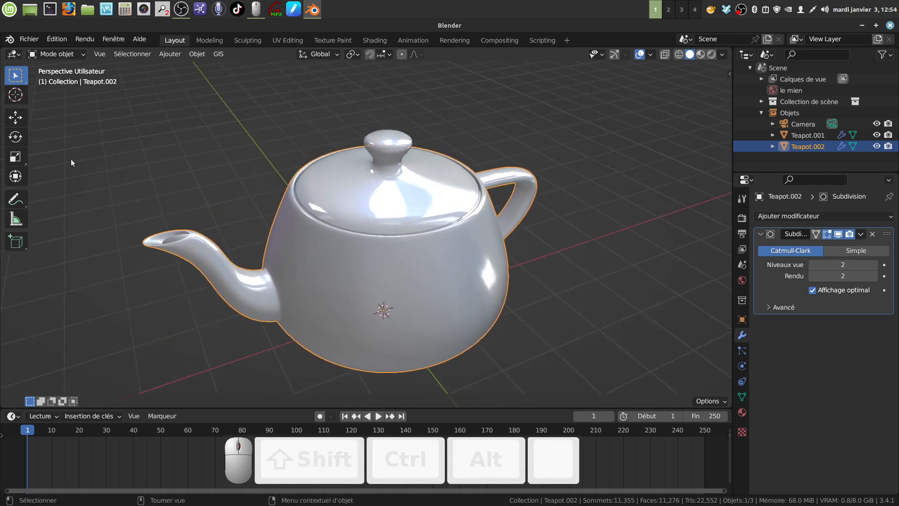
# Step: Start saving the scene as a new file in the recent folder téléc
pyautogui.click(30, 40)
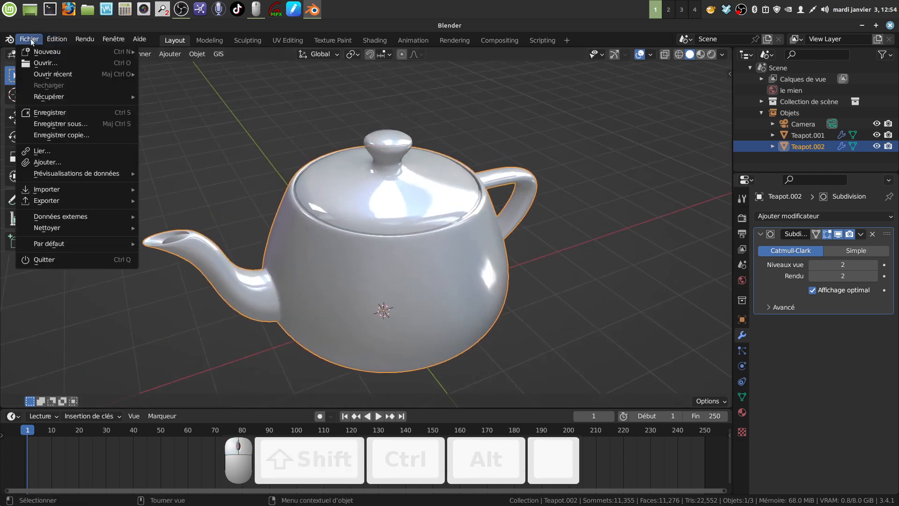
pyautogui.click(67, 124)
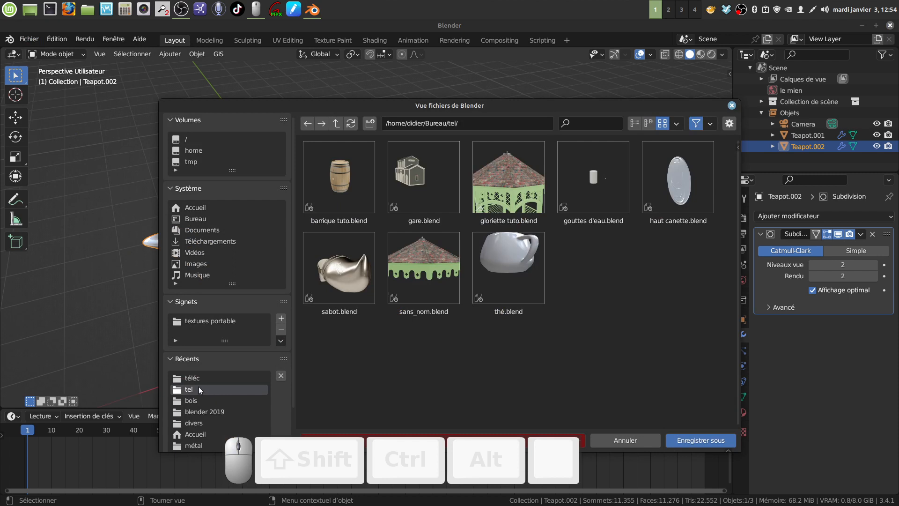
pyautogui.click(209, 379)
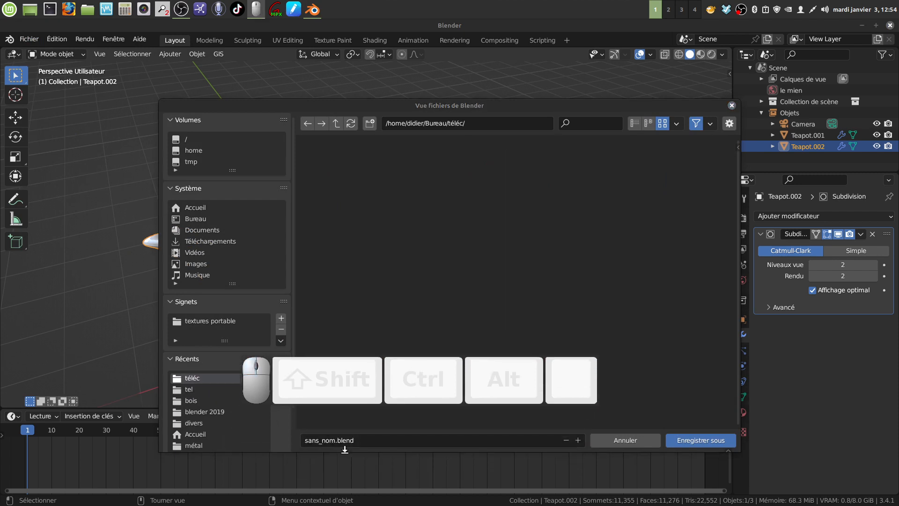
# Step: Name the file pot.blend and save it
pyautogui.click(334, 440)
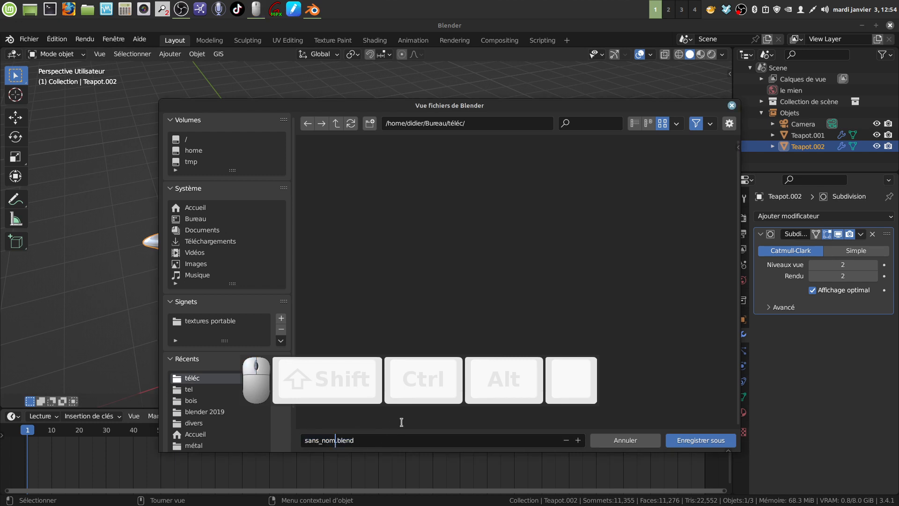
pyautogui.press('BackSpace')
pyautogui.press('BackSpace')
pyautogui.press('BackSpace')
pyautogui.press('BackSpace')
pyautogui.press('BackSpace')
pyautogui.press('BackSpace')
pyautogui.press('BackSpace')
pyautogui.press('BackSpace')
pyautogui.write('pot')
pyautogui.click(696, 437)
pyautogui.click(696, 439)
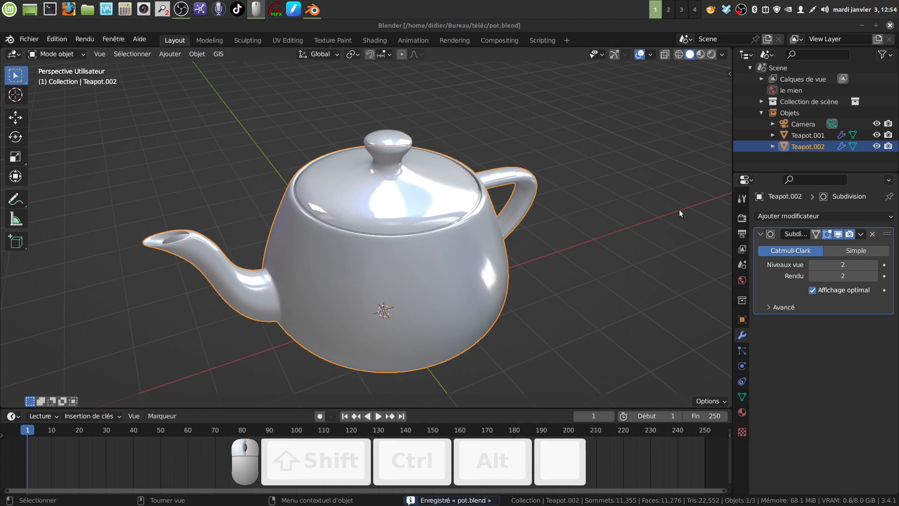
# Step: Close the saved teapot scene and relaunch Blender from the Blendersnap desktop shortcut, dismissing the splash screen
pyautogui.click(889, 26)
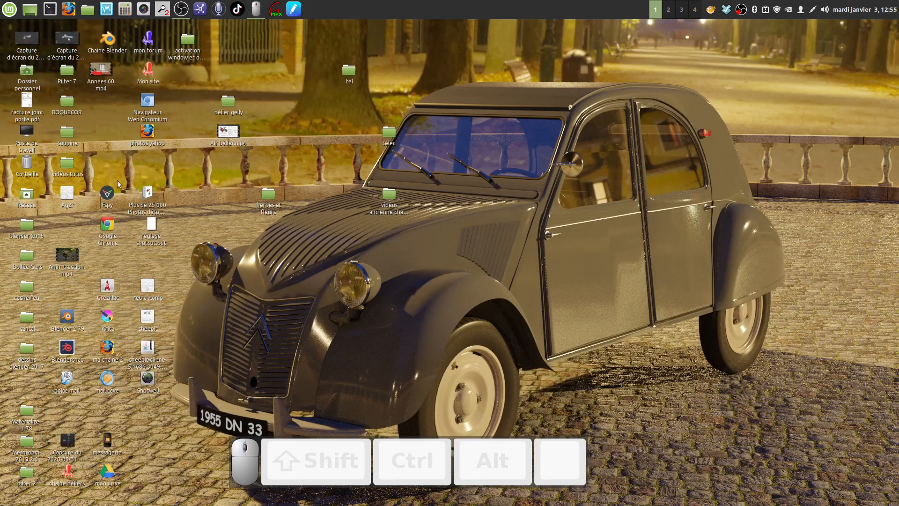
pyautogui.click(68, 352)
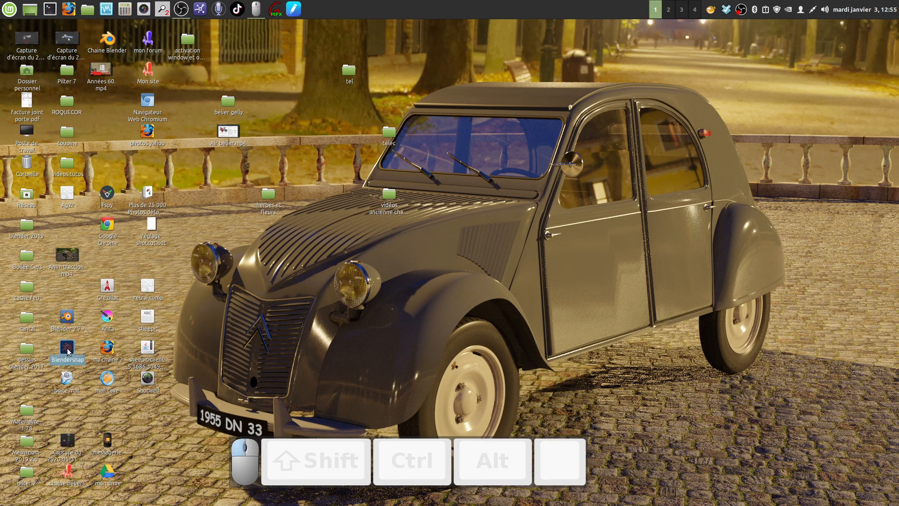
pyautogui.doubleClick(68, 352)
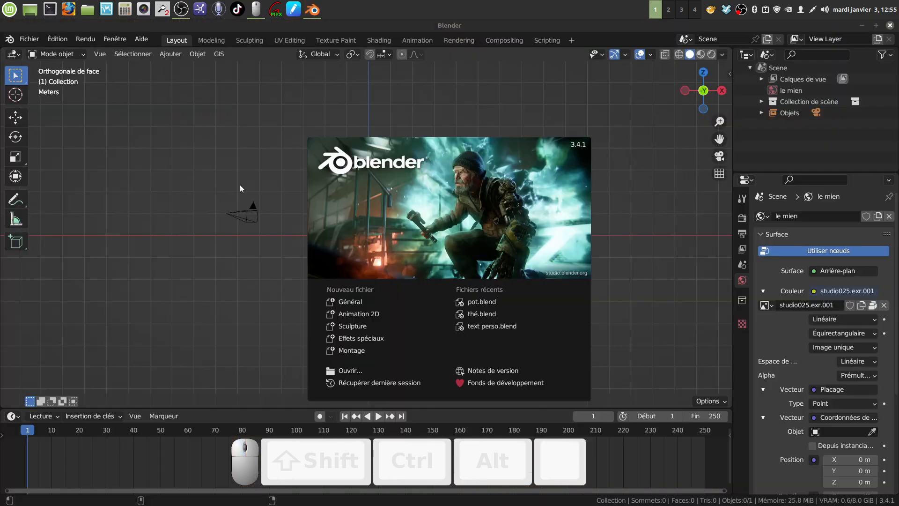
pyautogui.click(244, 142)
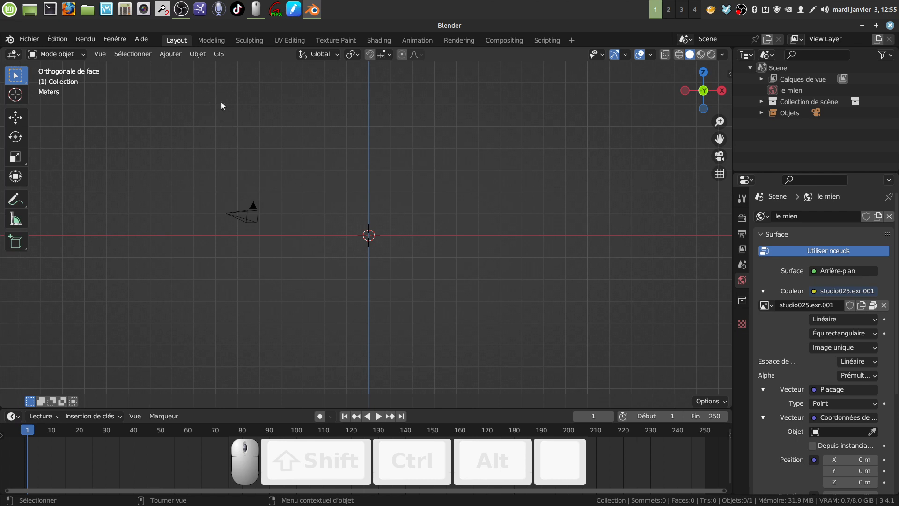
pyautogui.click(171, 55)
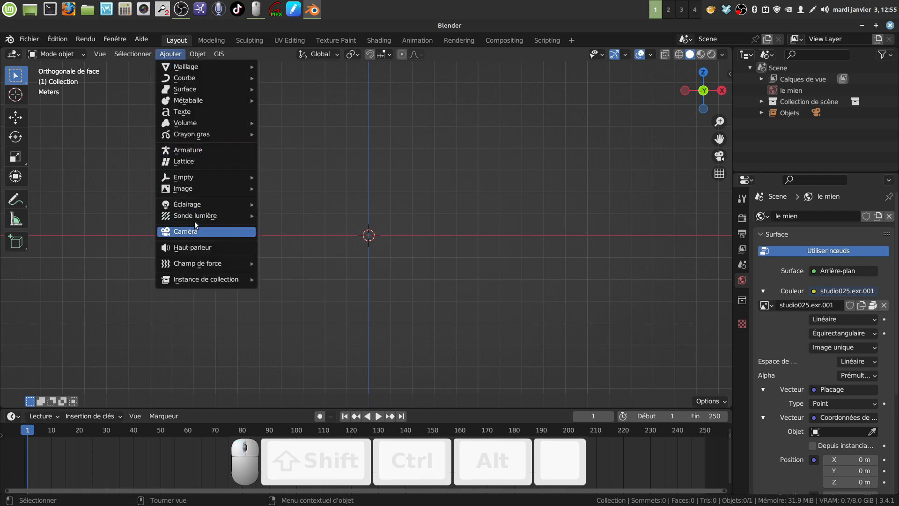
pyautogui.moveTo(195, 218)
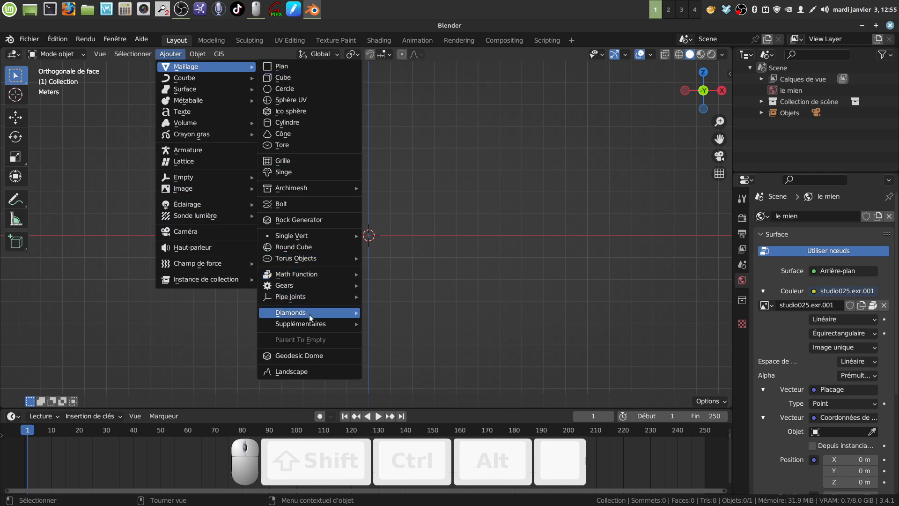
pyautogui.moveTo(300, 324)
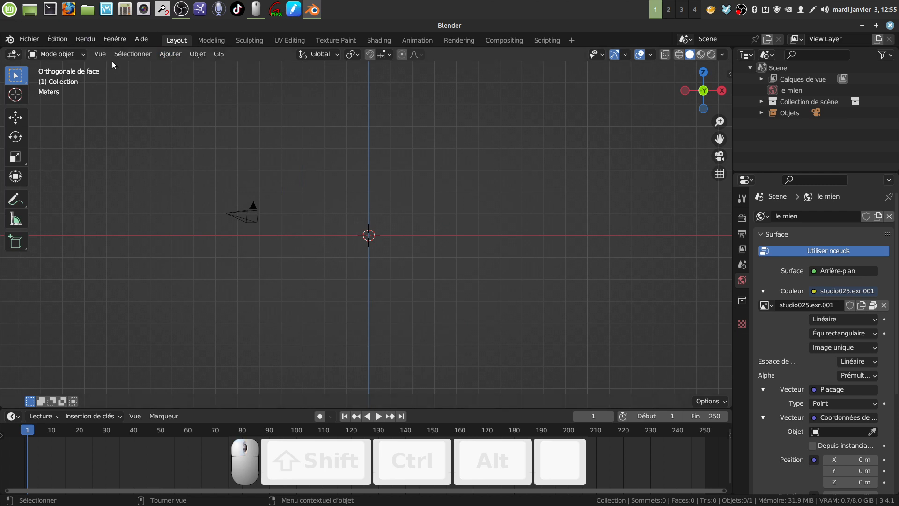
# Step: Search the add-on preferences for "extra" to check whether the Extra Objects add-ons are enabled, and close the preferences
pyautogui.click(53, 41)
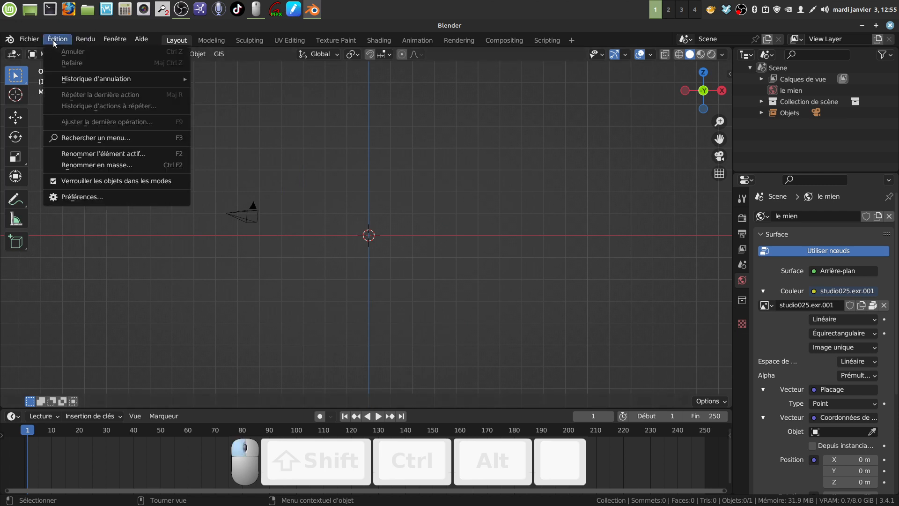
pyautogui.click(88, 195)
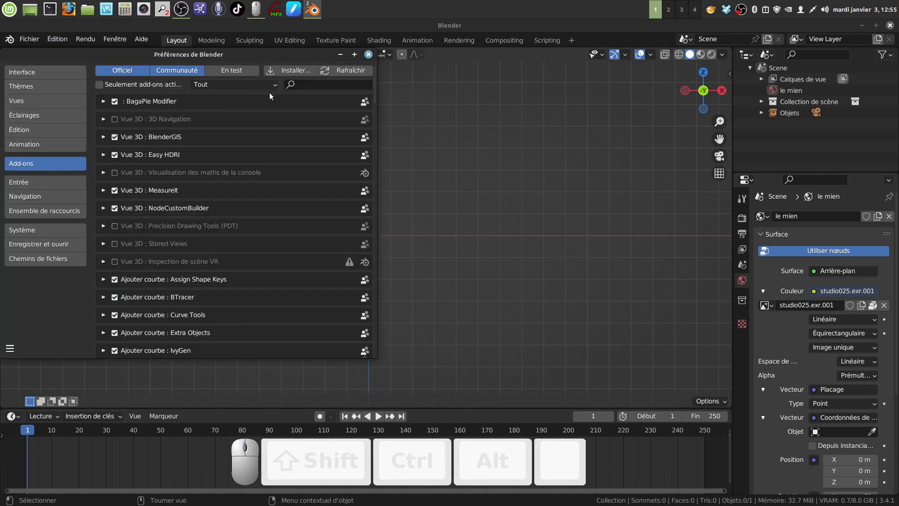
pyautogui.click(303, 85)
pyautogui.write('extra')
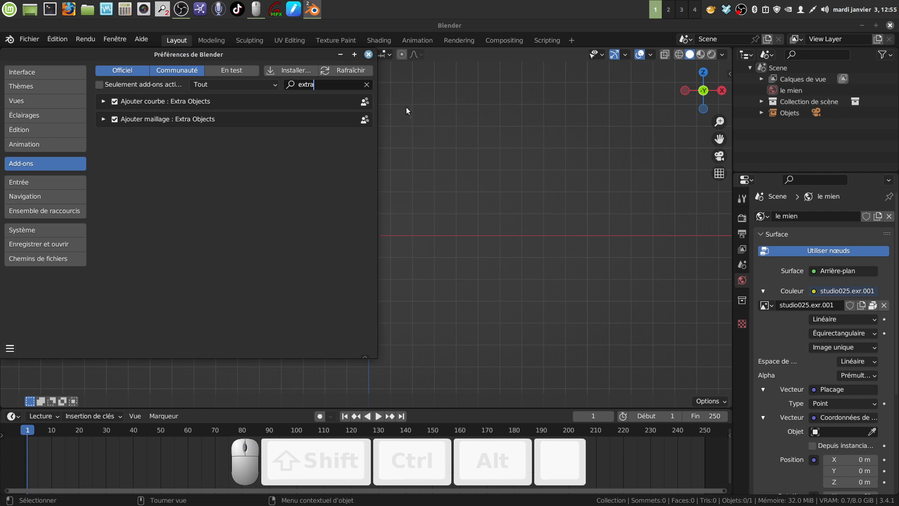
pyautogui.click(368, 55)
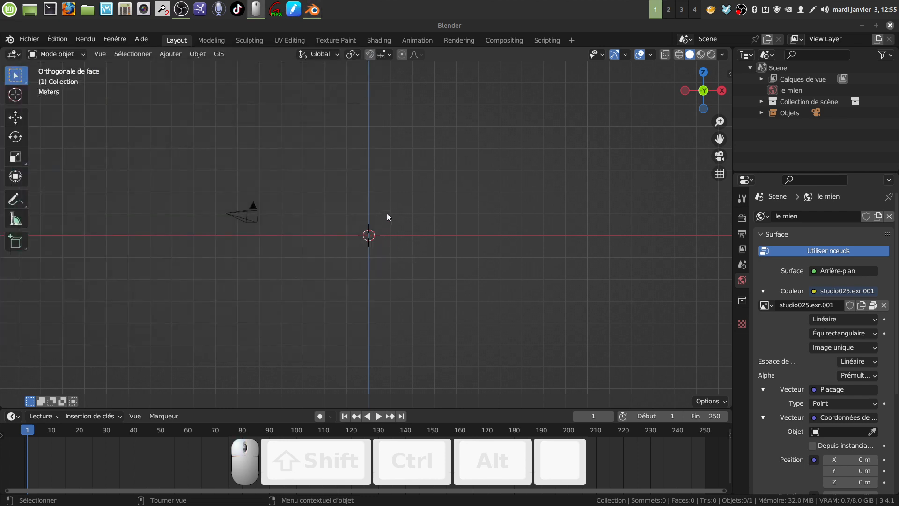
# Step: Add a Teapot+ mesh from the extra (Supplémentaires) mesh objects to the scene
pyautogui.click(170, 54)
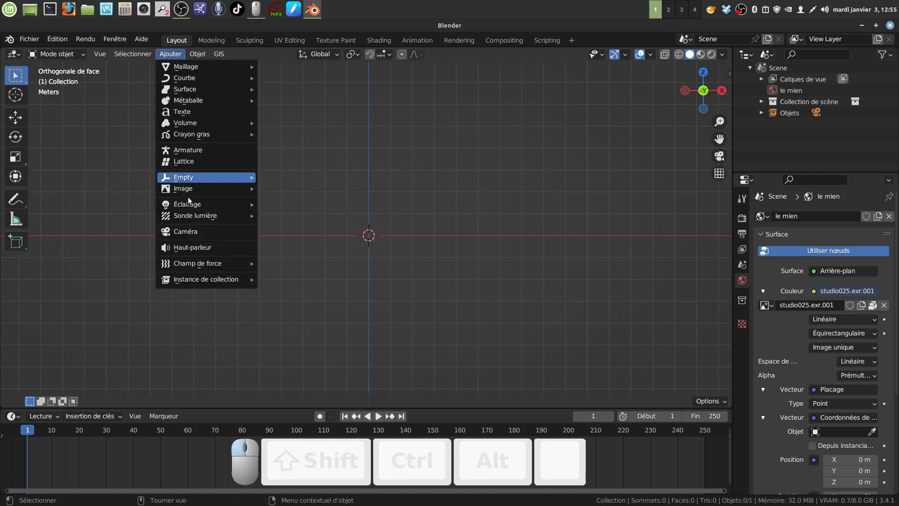
pyautogui.moveTo(182, 67)
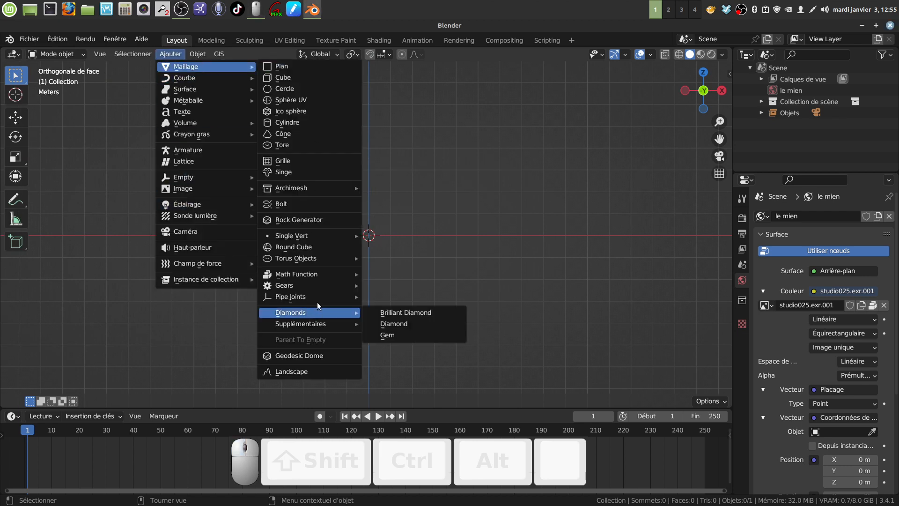
pyautogui.moveTo(306, 275)
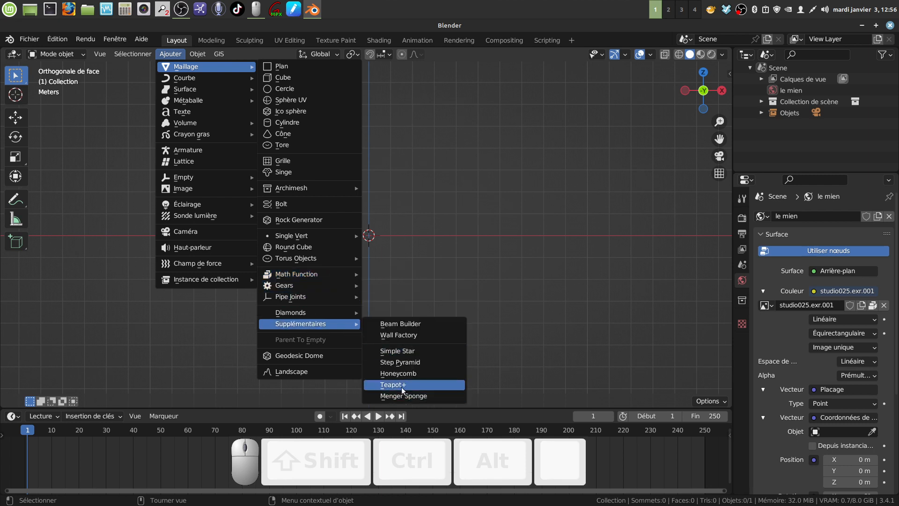
pyautogui.click(401, 386)
pyautogui.keyDown('shift'); pyautogui.moveTo(459, 290); pyautogui.dragTo(433, 237, button='middle'); pyautogui.keyUp('shift')
pyautogui.keyDown('shift'); pyautogui.moveTo(433, 237); pyautogui.dragTo(428, 284, button='middle'); pyautogui.keyUp('shift')
# Step: Enter Edit mode with face selection and separate all linked faces of the teapot's body into their own object
pyautogui.press('Tab')
pyautogui.scroll(2, 421, 244)
pyautogui.keyDown('shift'); pyautogui.moveTo(420, 244); pyautogui.dragTo(414, 284, button='middle'); pyautogui.keyUp('shift')
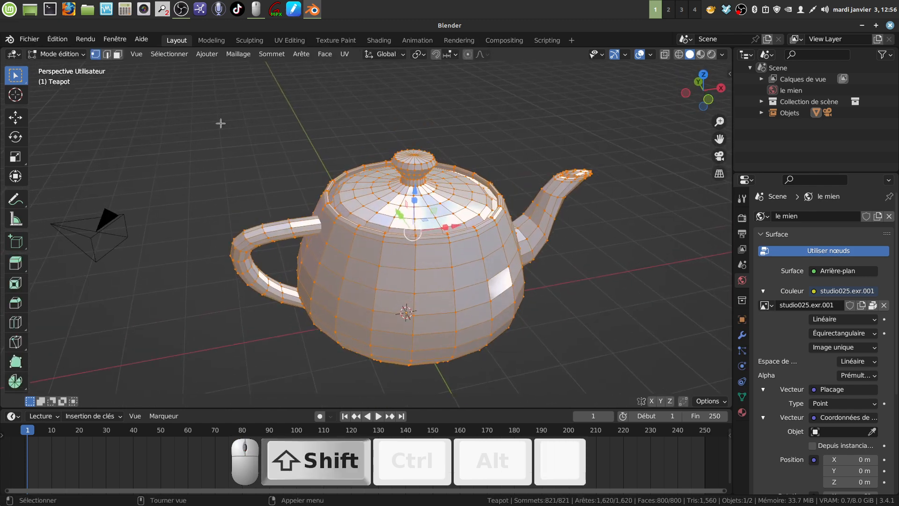
pyautogui.click(426, 297)
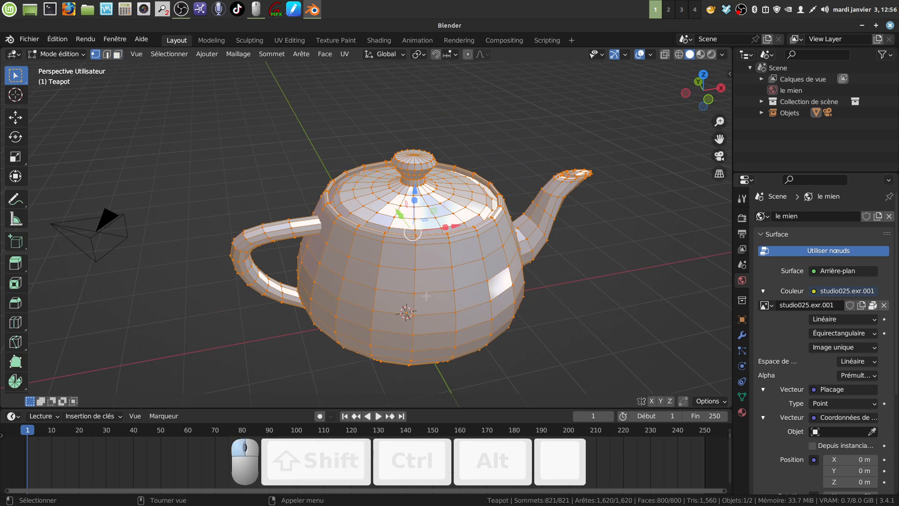
pyautogui.click(116, 54)
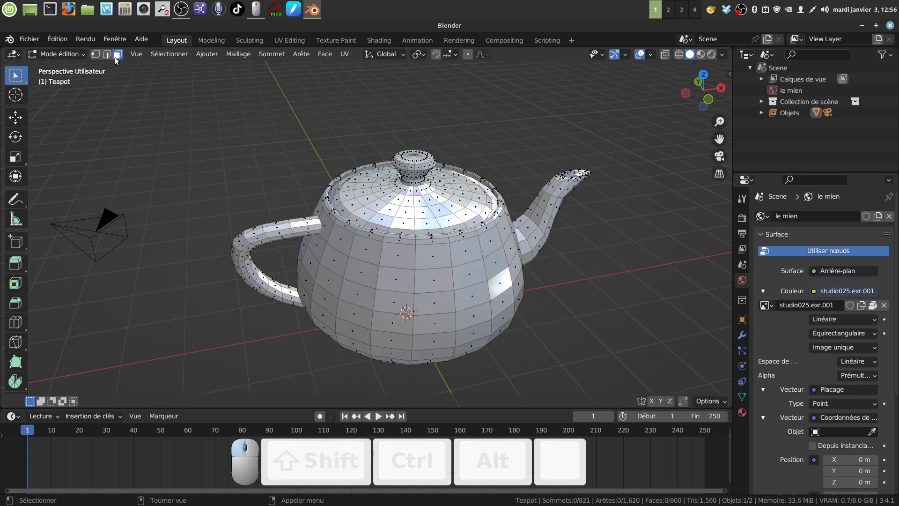
pyautogui.click(446, 304)
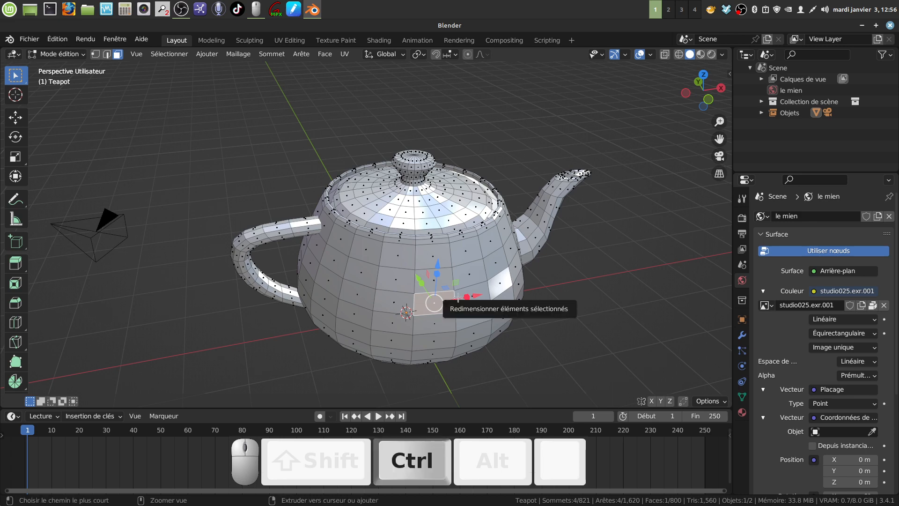
pyautogui.hotkey('ctrl', 'l')
pyautogui.press('p')
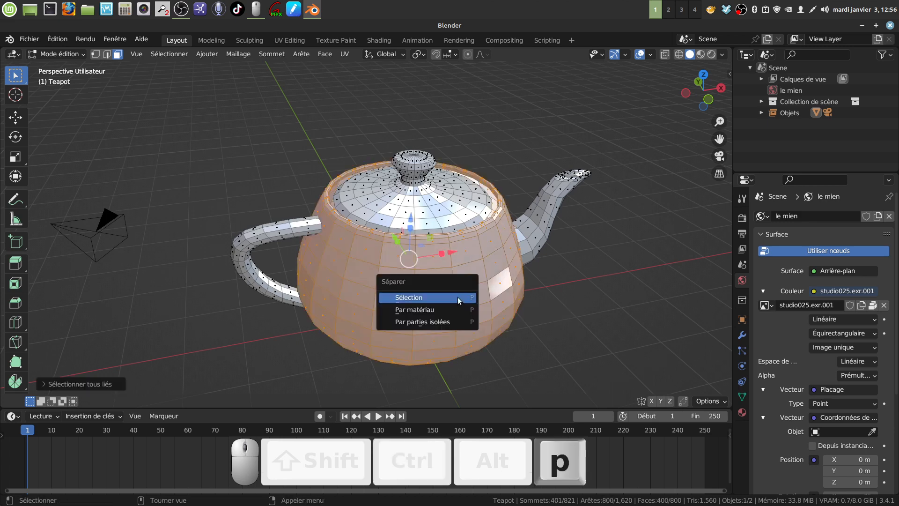
pyautogui.click(457, 296)
# Step: Select all linked faces of the lid and separate the selection into its own object
pyautogui.click(407, 212)
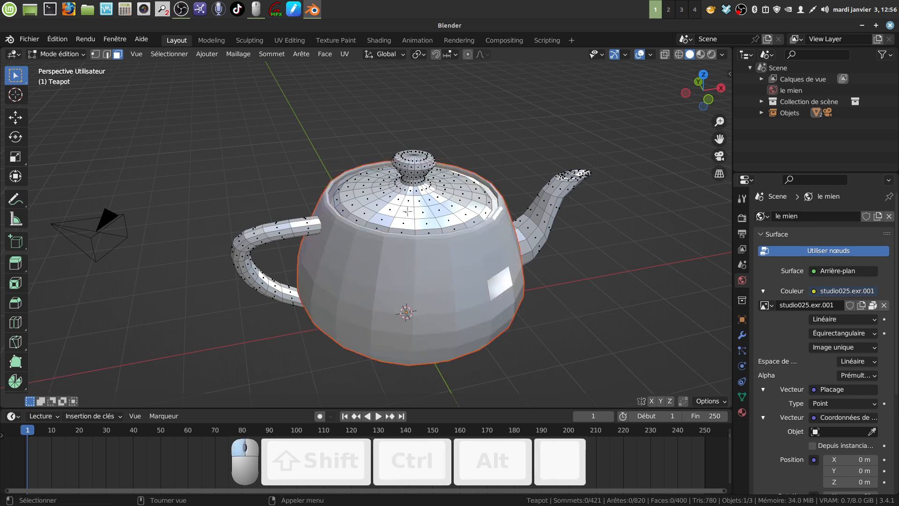
pyautogui.hotkey('ctrl', 'l')
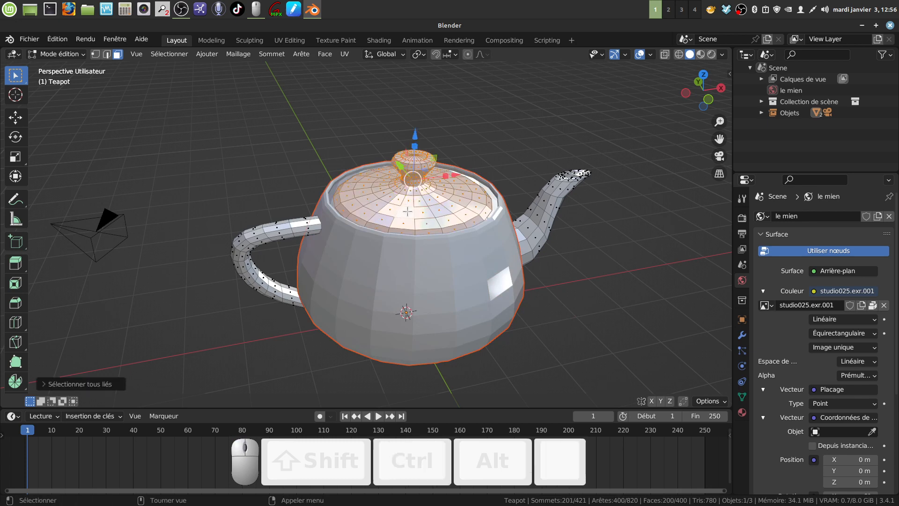
pyautogui.press('p')
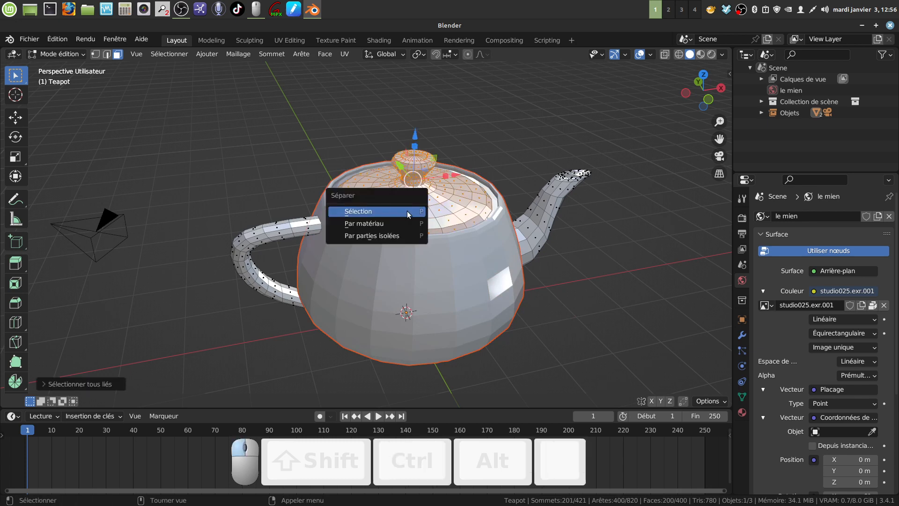
pyautogui.click(406, 210)
# Step: Separate the spout's linked faces into their own object and return to Object mode
pyautogui.click(533, 231)
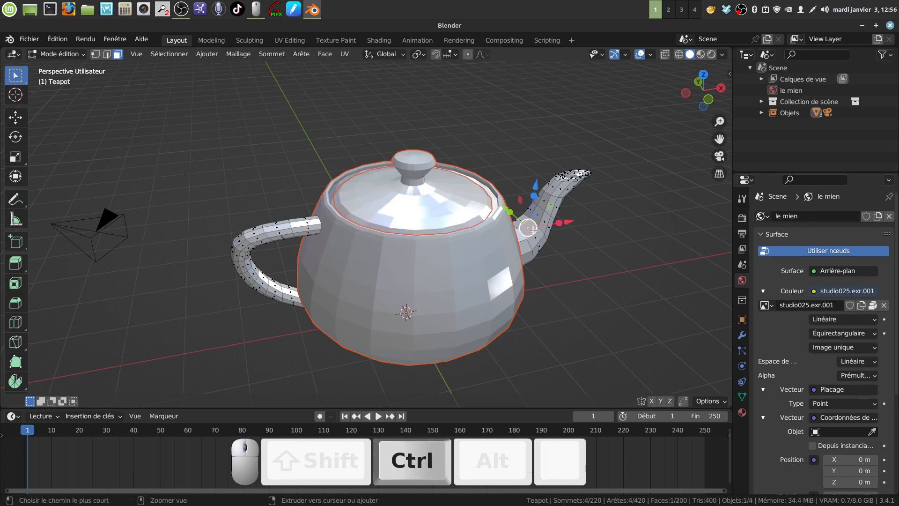
pyautogui.hotkey('ctrl', 'l')
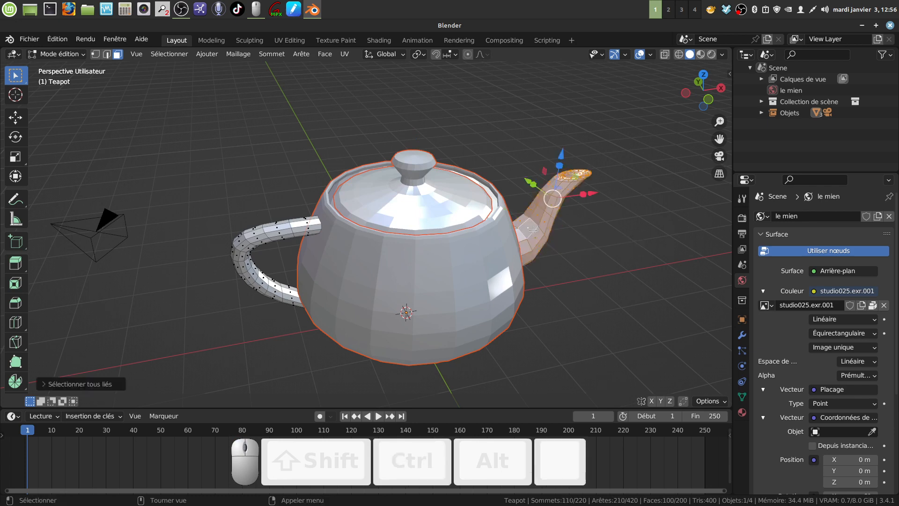
pyautogui.press('p')
pyautogui.click(532, 230)
pyautogui.moveTo(532, 229); pyautogui.dragTo(485, 231, button='middle')
pyautogui.keyDown('shift'); pyautogui.moveTo(485, 232); pyautogui.dragTo(465, 212, button='middle'); pyautogui.keyUp('shift')
pyautogui.press('Tab')
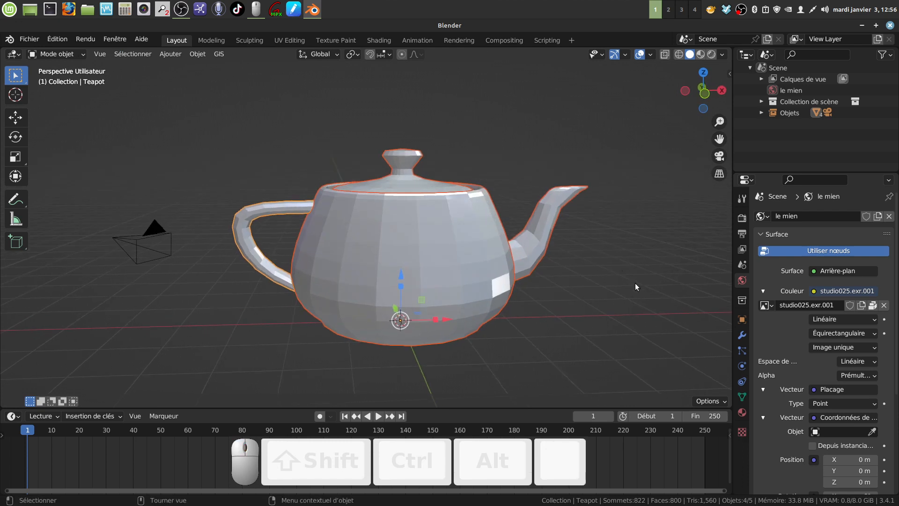
# Step: Select the handle, spout, body and lid in turn to check that each is a separate object
pyautogui.click(277, 205)
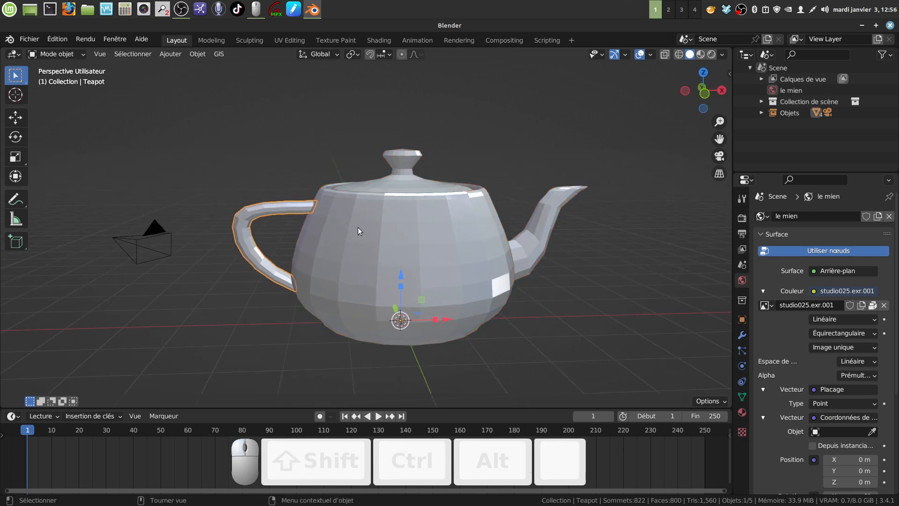
pyautogui.click(523, 255)
pyautogui.click(436, 206)
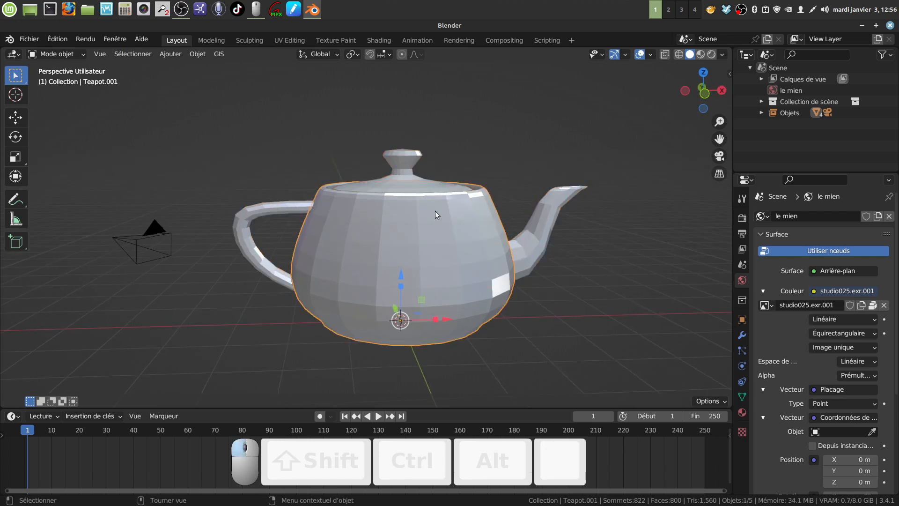
pyautogui.click(422, 187)
pyautogui.keyDown('shift'); pyautogui.moveTo(420, 197); pyautogui.dragTo(444, 181, button='middle'); pyautogui.keyUp('shift')
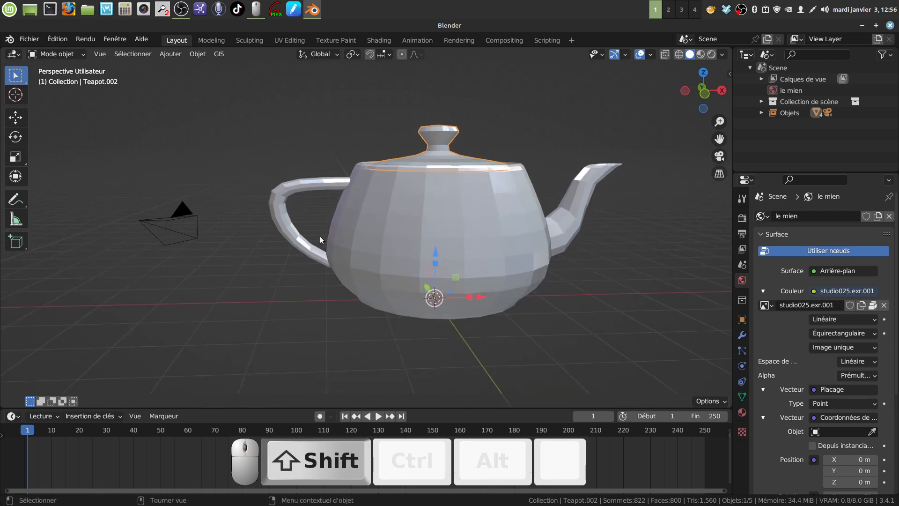
# Step: Set the origin of the teapot's handle to its geometry (Origine vers géométrie)
pyautogui.click(300, 251)
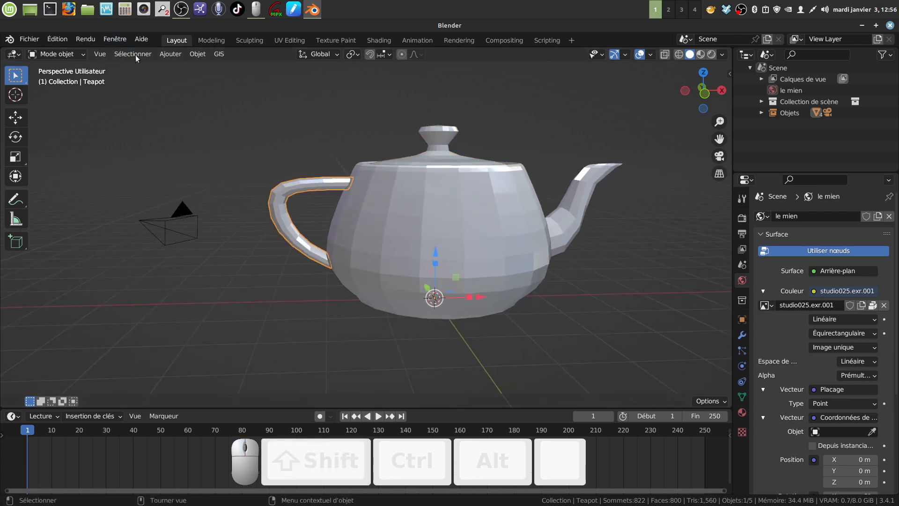
pyautogui.click(201, 55)
pyautogui.moveTo(213, 78)
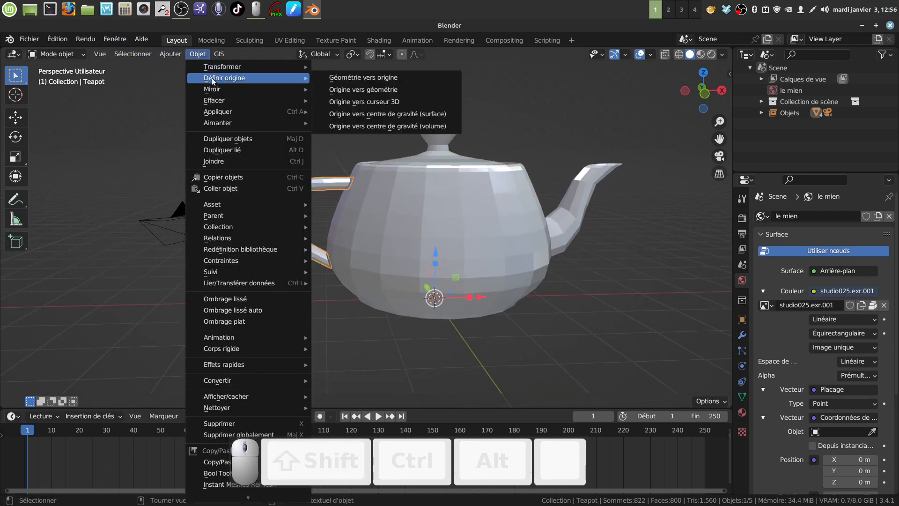
pyautogui.click(366, 89)
# Step: Set the origin of the teapot's spout to its geometry (Origine vers géométrie)
pyautogui.click(582, 208)
pyautogui.click(197, 54)
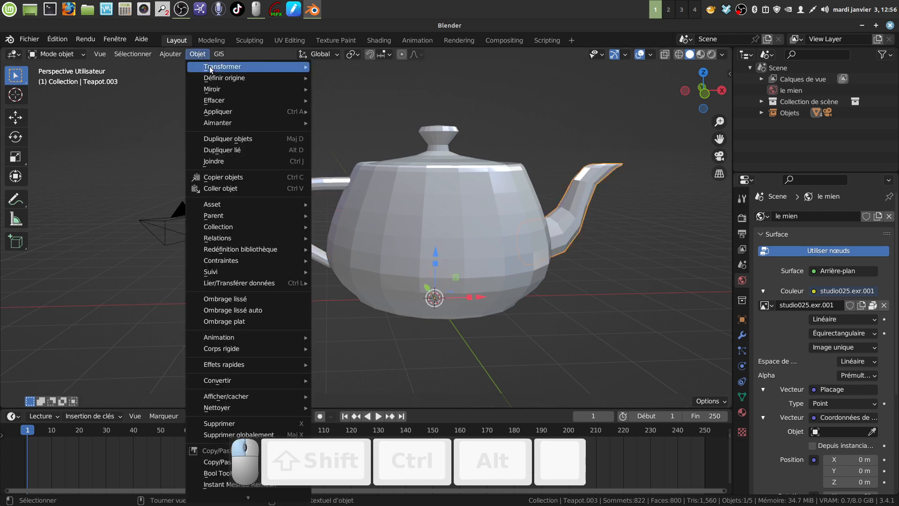
pyautogui.moveTo(216, 78)
pyautogui.click(363, 89)
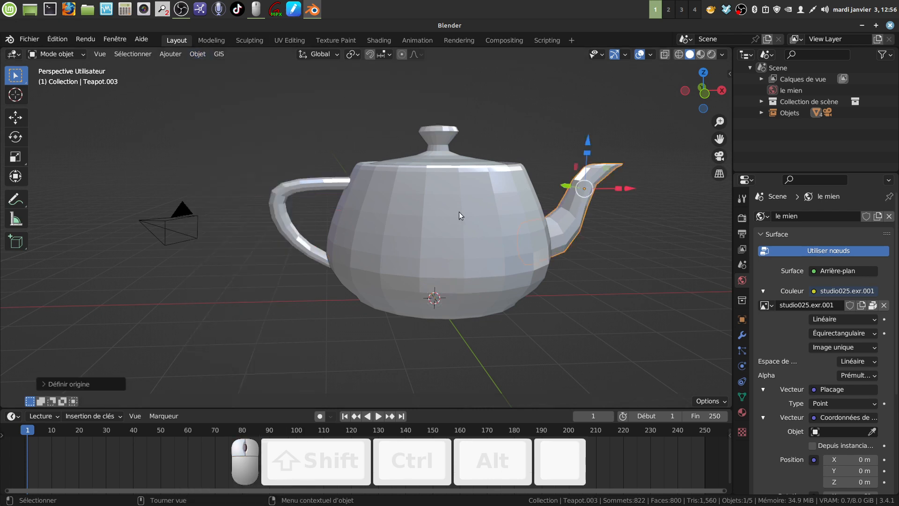
# Step: Set the origin of the teapot's lid to its geometry (Origine vers géométrie)
pyautogui.click(439, 156)
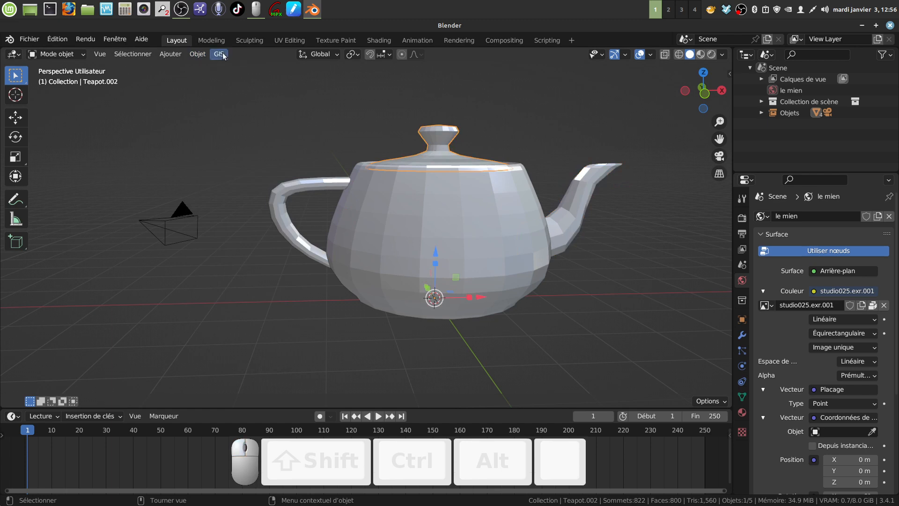
pyautogui.click(197, 54)
pyautogui.moveTo(207, 70)
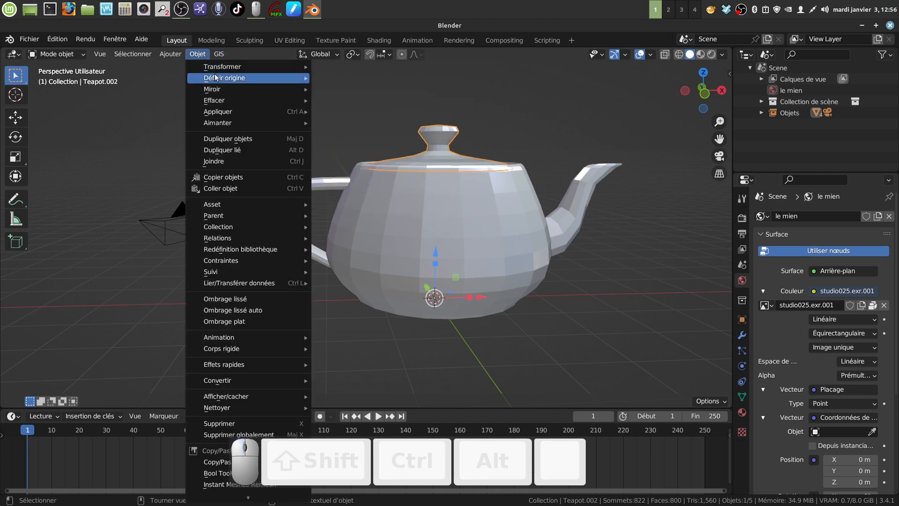
pyautogui.click(338, 88)
# Step: Start the Shortcut VUr input display and set its Décalage Y to 454
pyautogui.click(467, 223)
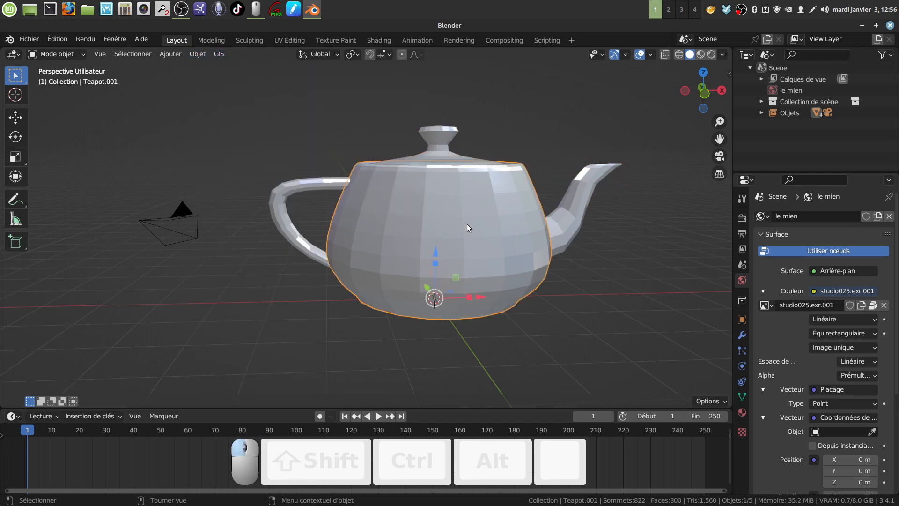
pyautogui.moveTo(465, 203); pyautogui.dragTo(408, 224, button='middle')
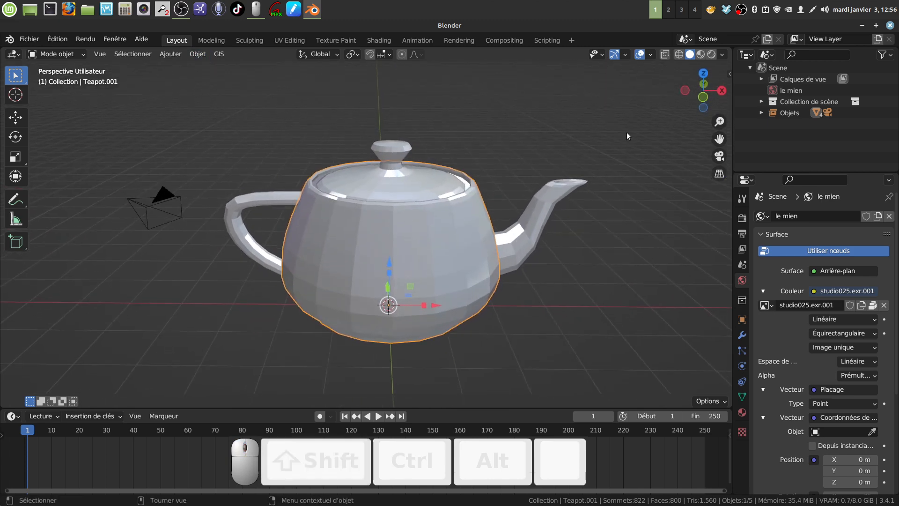
pyautogui.press('n')
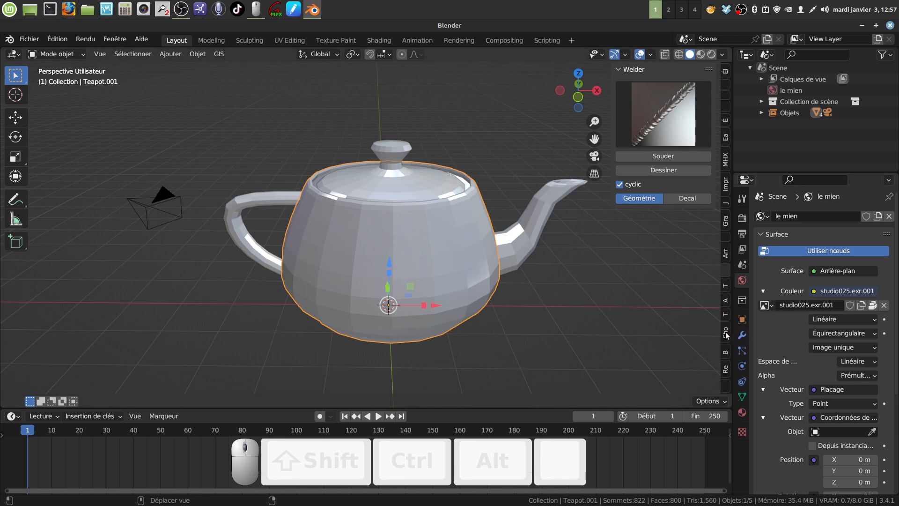
pyautogui.click(726, 331)
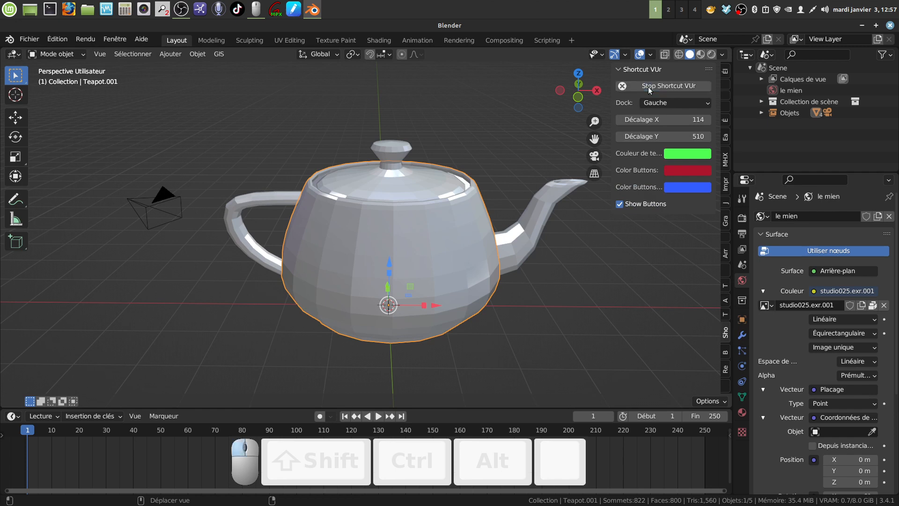
pyautogui.click(648, 86)
pyautogui.moveTo(653, 136); pyautogui.dragTo(646, 137)
pyautogui.click(563, 327)
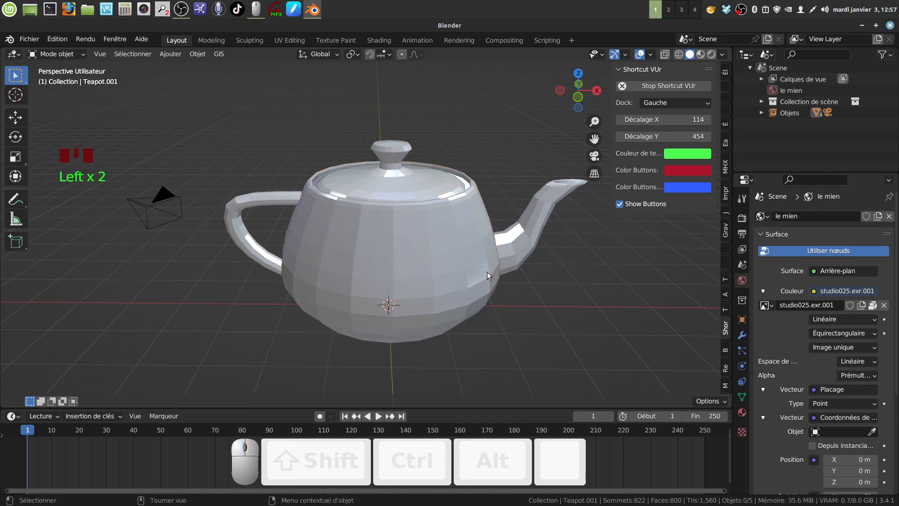
# Step: Add a loop cut around the spout's base, close to where it meets the body
pyautogui.moveTo(486, 271); pyautogui.dragTo(397, 244, button='middle')
pyautogui.click(371, 259)
pyautogui.press('Tab')
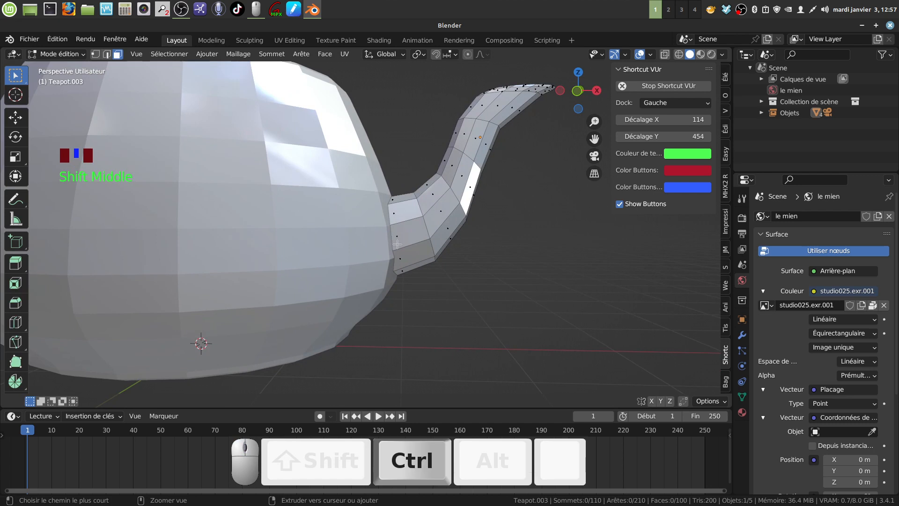
pyautogui.hotkey('ctrl', 'r')
pyautogui.click(396, 244)
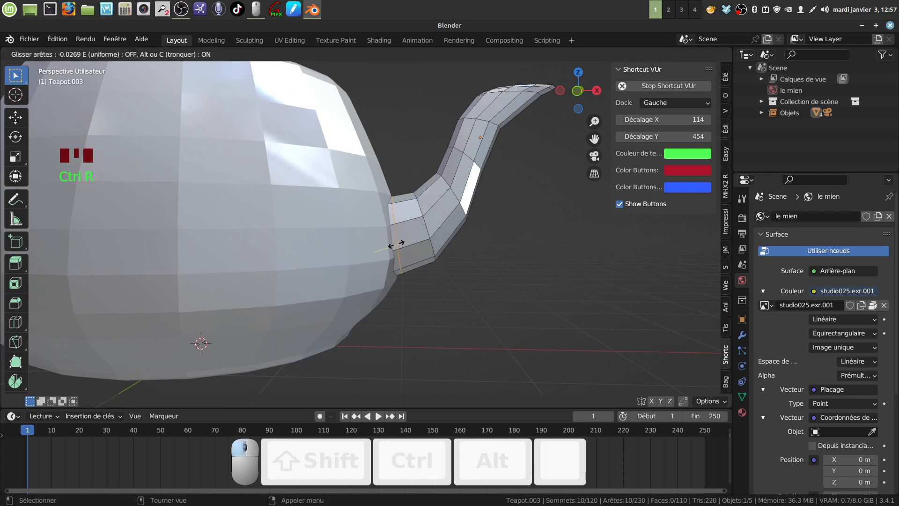
pyautogui.click(396, 243)
# Step: In the front orthographic view, rotate the new edge loop at the spout's base by about 2.5°
pyautogui.press('KP_1')
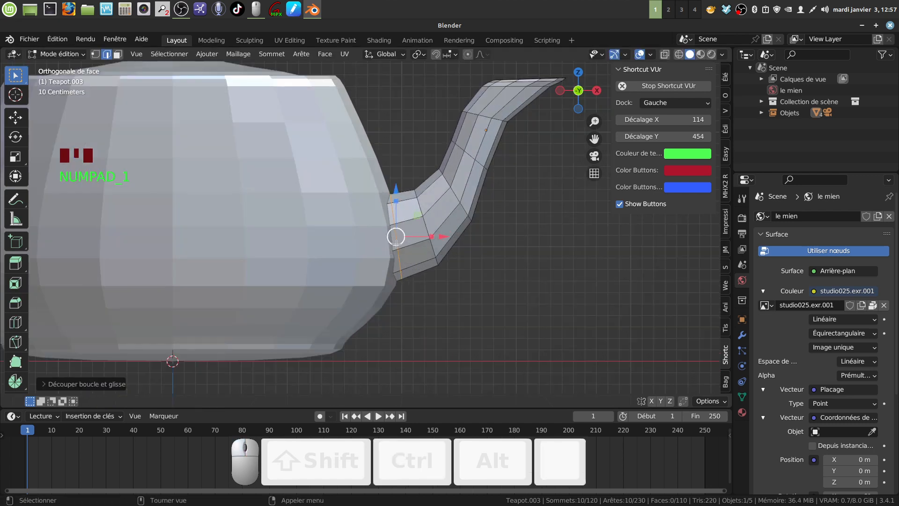
pyautogui.press('r')
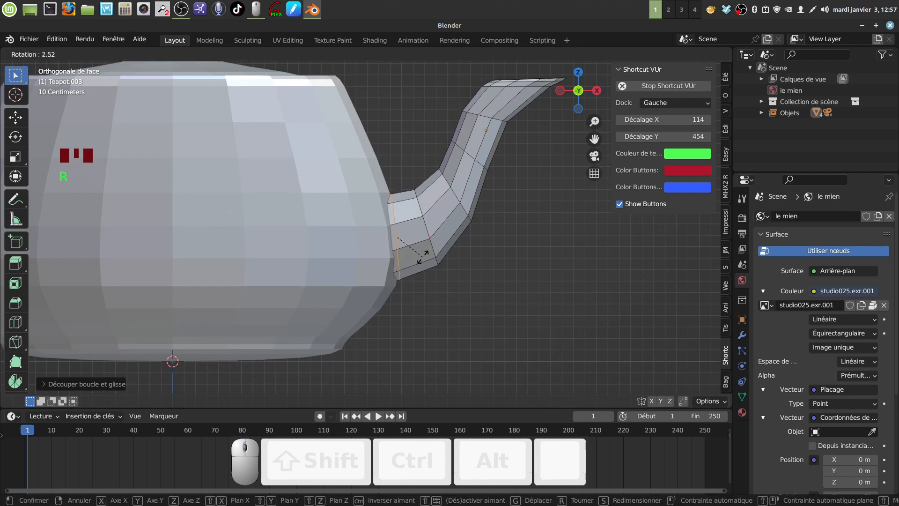
pyautogui.click(420, 257)
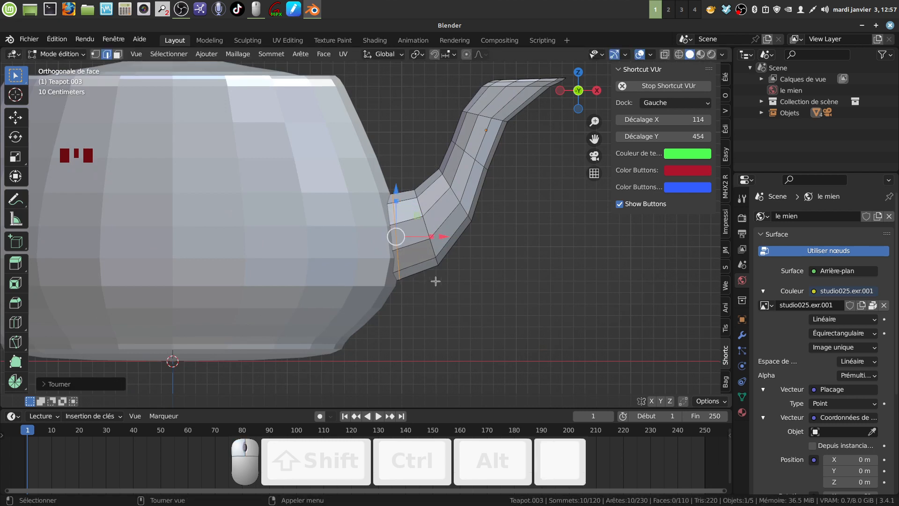
# Step: Separate the rotated edge loop from the spout into its own object and return to Object Mode
pyautogui.press('p')
pyautogui.click(434, 279)
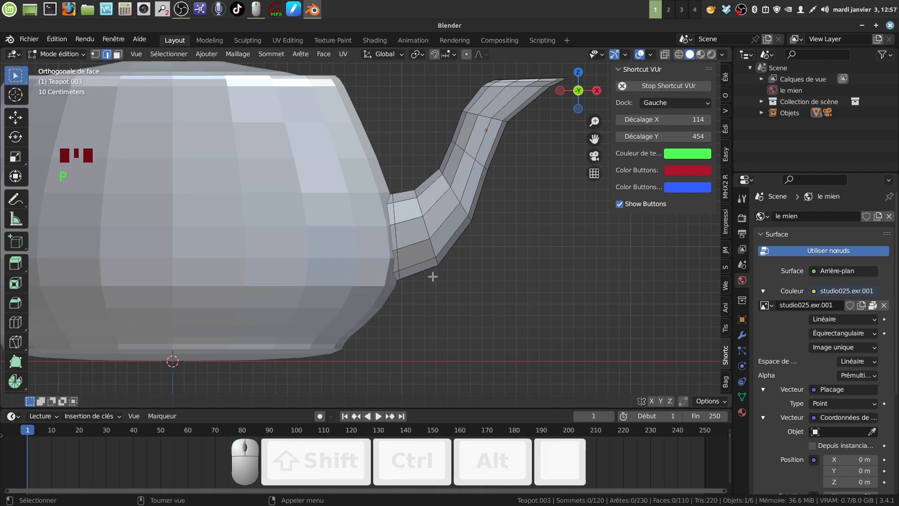
pyautogui.press('Tab')
pyautogui.click(447, 290)
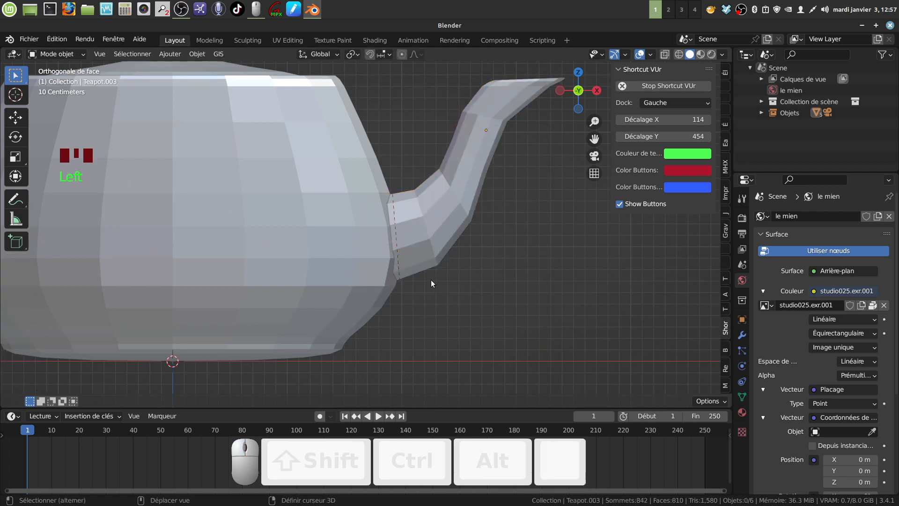
# Step: Try to select the separated edge loop at the spout's base in solid display
pyautogui.keyDown('shift'); pyautogui.moveTo(430, 280); pyautogui.dragTo(396, 313, button='middle'); pyautogui.keyUp('shift')
pyautogui.scroll(3, 398, 298)
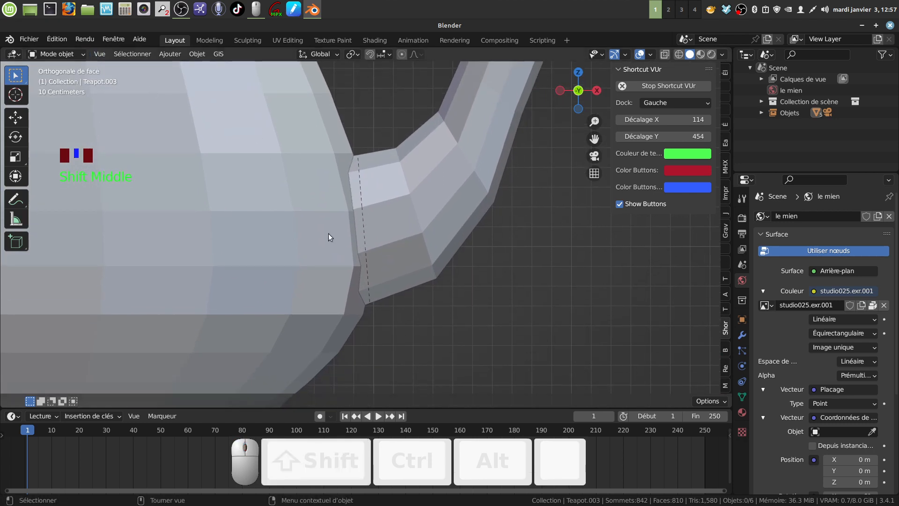
pyautogui.click(386, 231)
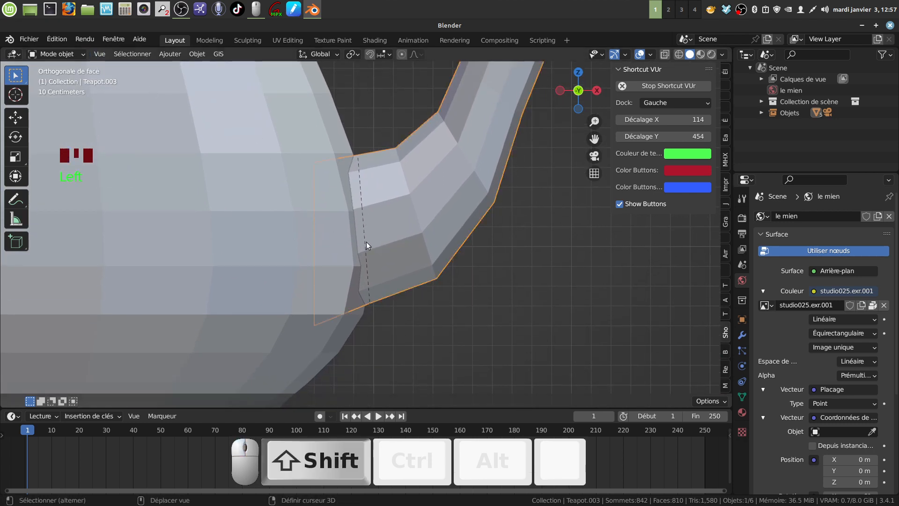
pyautogui.keyDown('shift'); pyautogui.click(365, 238); pyautogui.keyUp('shift')
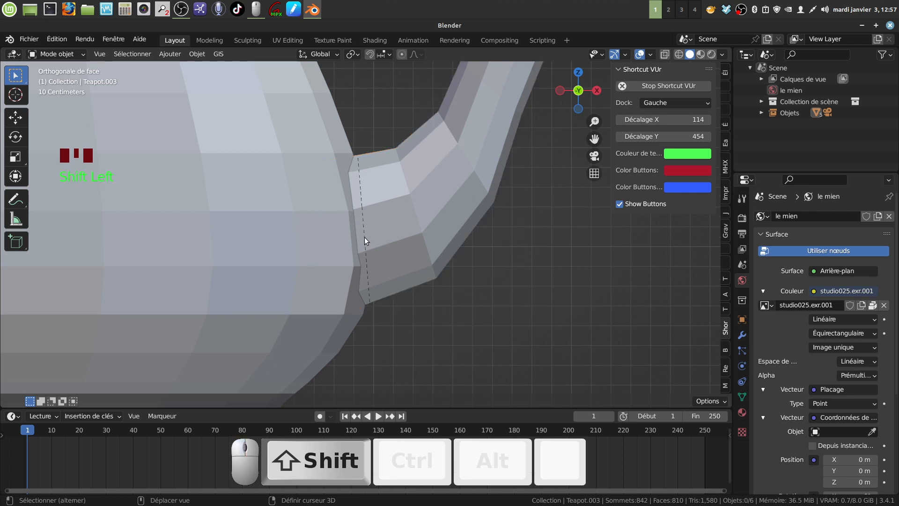
pyautogui.keyDown('shift'); pyautogui.click(364, 237); pyautogui.keyUp('shift')
pyautogui.keyDown('shift'); pyautogui.click(364, 237); pyautogui.keyUp('shift')
pyautogui.keyDown('shift'); pyautogui.click(363, 237); pyautogui.keyUp('shift')
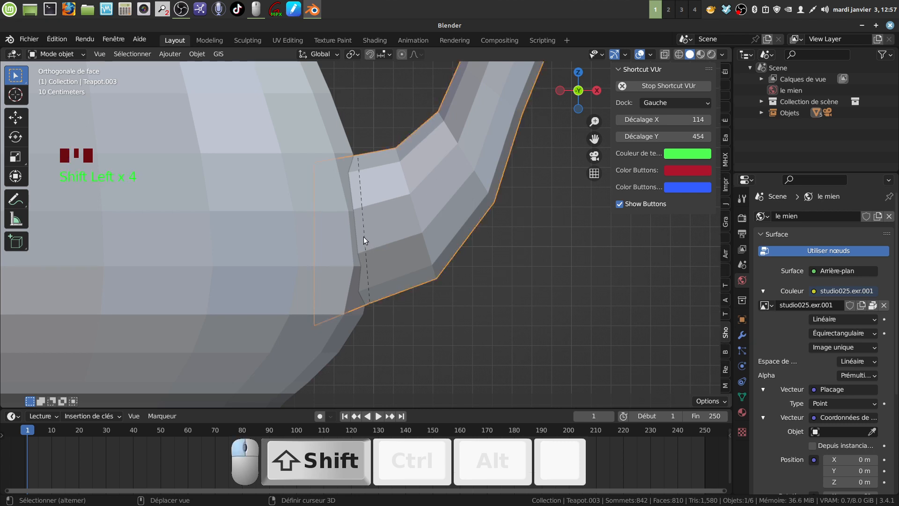
pyautogui.keyDown('shift'); pyautogui.click(367, 269); pyautogui.keyUp('shift')
pyautogui.keyDown('shift'); pyautogui.click(367, 269); pyautogui.keyUp('shift')
# Step: Select the spout, the separated edge loop and the teapot body in wireframe, and return to solid display
pyautogui.hotkey('shift', 'z')
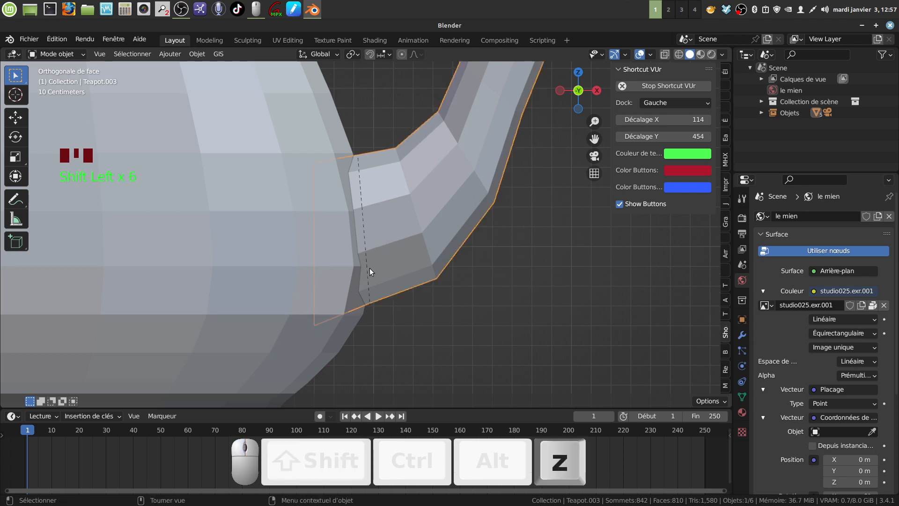
pyautogui.moveTo(395, 241); pyautogui.dragTo(372, 236, button='middle')
pyautogui.keyDown('shift'); pyautogui.click(361, 189); pyautogui.keyUp('shift')
pyautogui.keyDown('shift'); pyautogui.click(344, 332); pyautogui.keyUp('shift')
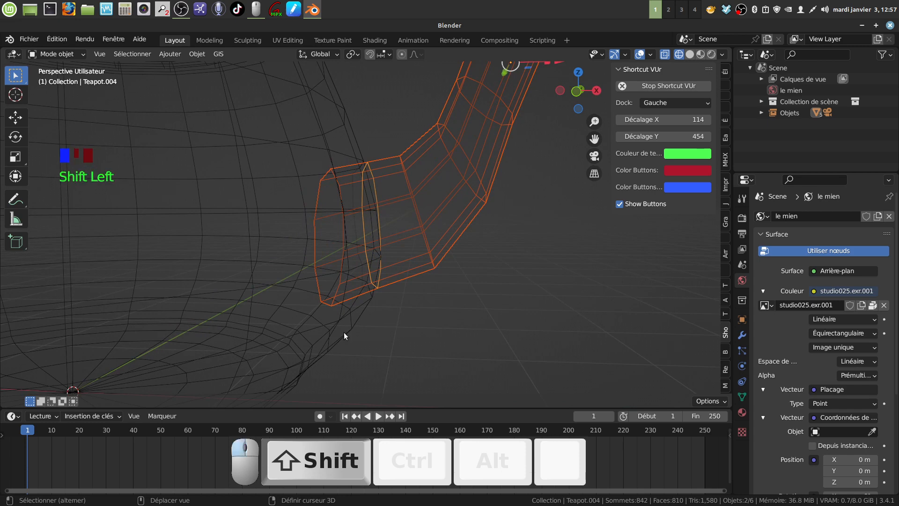
pyautogui.scroll(-3, 445, 303)
pyautogui.hotkey('shift', 'z')
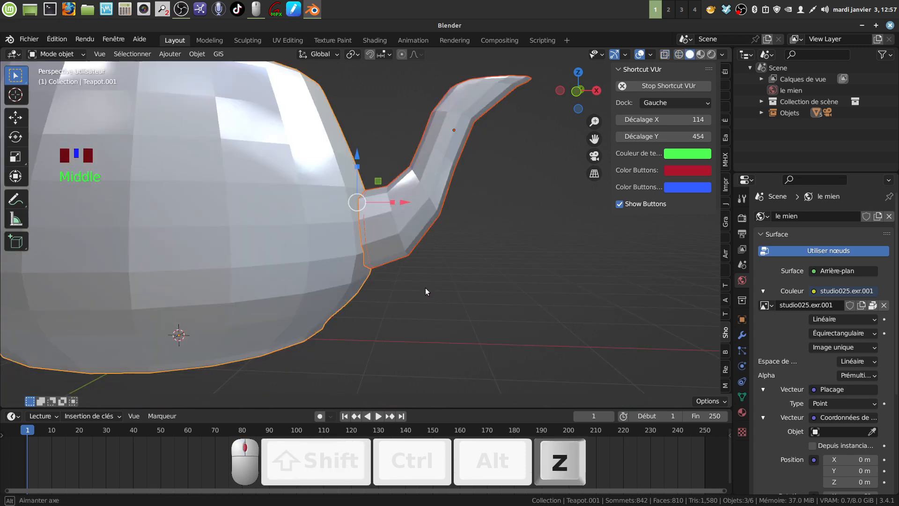
pyautogui.moveTo(425, 288); pyautogui.dragTo(421, 290, button='middle')
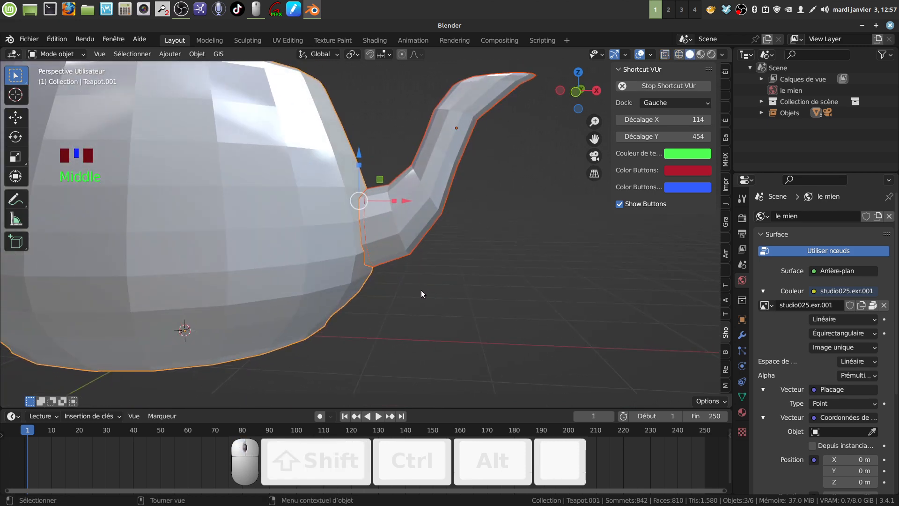
# Step: Isolate the body, spout and edge loop in local view, undo the spout-only selection and leave local view
pyautogui.press('KP_Divide')
pyautogui.scroll(1, 420, 290)
pyautogui.keyDown('shift'); pyautogui.moveTo(420, 291); pyautogui.dragTo(321, 267, button='middle'); pyautogui.keyUp('shift')
pyautogui.scroll(2, 398, 294)
pyautogui.moveTo(398, 294); pyautogui.dragTo(410, 261, button='middle')
pyautogui.click(402, 252)
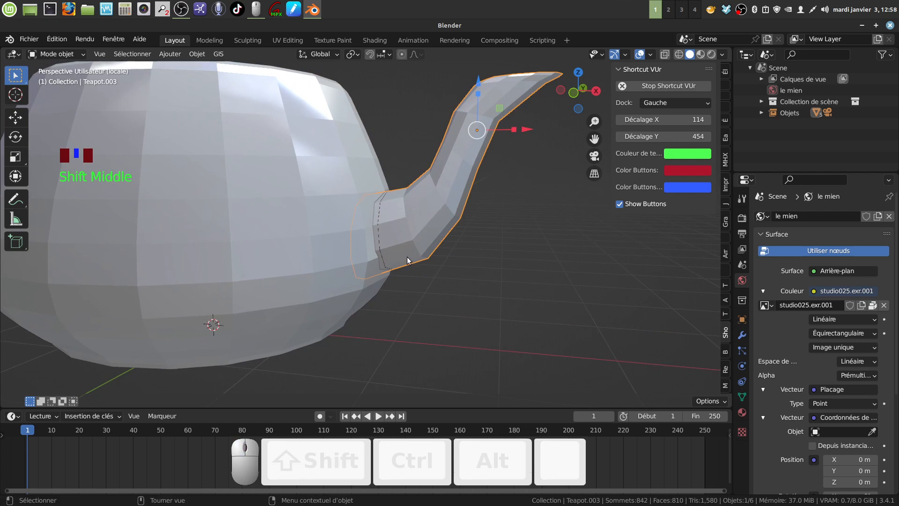
pyautogui.hotkey('ctrl', 'z')
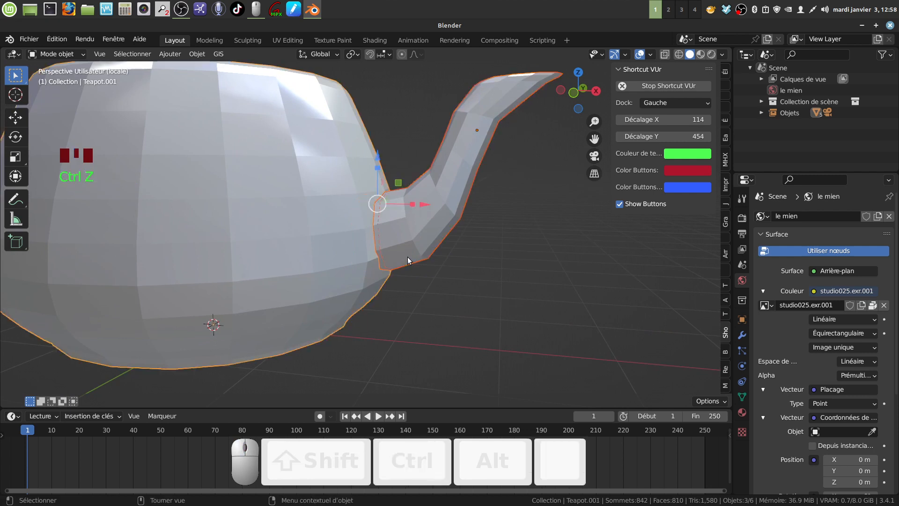
pyautogui.press('KP_Divide')
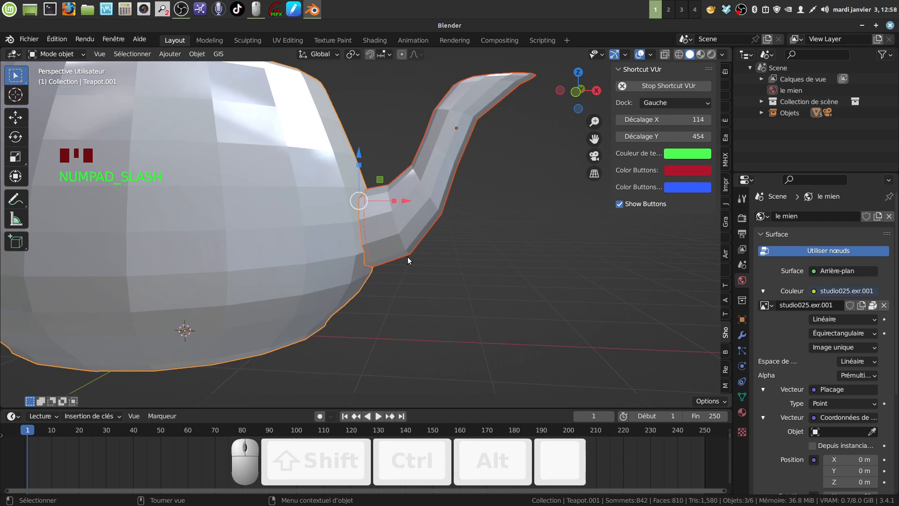
# Step: Isolate the three selected parts again, clear the selection and return to the full scene
pyautogui.press('KP_Divide')
pyautogui.scroll(3, 407, 256)
pyautogui.moveTo(407, 256)
pyautogui.keyDown('shift'); pyautogui.mouseDown(button='middle')
pyautogui.moveTo(355, 260)
pyautogui.moveTo(358, 319)
pyautogui.moveTo(338, 290)
pyautogui.moveTo(319, 311)
pyautogui.moveTo(411, 253)
pyautogui.mouseUp(button='middle'); pyautogui.keyUp('shift')
pyautogui.click(379, 321)
pyautogui.press('KP_Divide')
pyautogui.scroll(2, 338, 289)
pyautogui.scroll(-2, 394, 251)
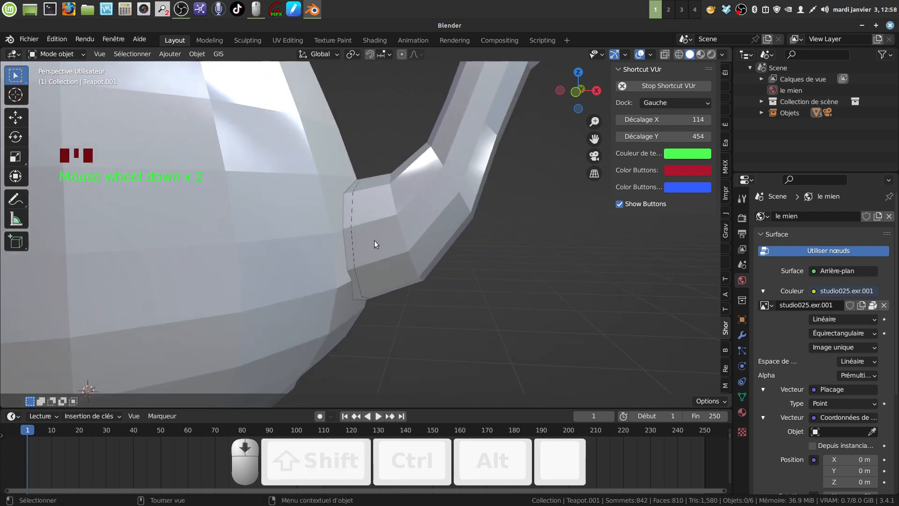
# Step: Isolate only the teapot body and the separated edge loop in local view, seen from the right orthographic view
pyautogui.click(306, 251)
pyautogui.keyDown('shift'); pyautogui.click(354, 258); pyautogui.keyUp('shift')
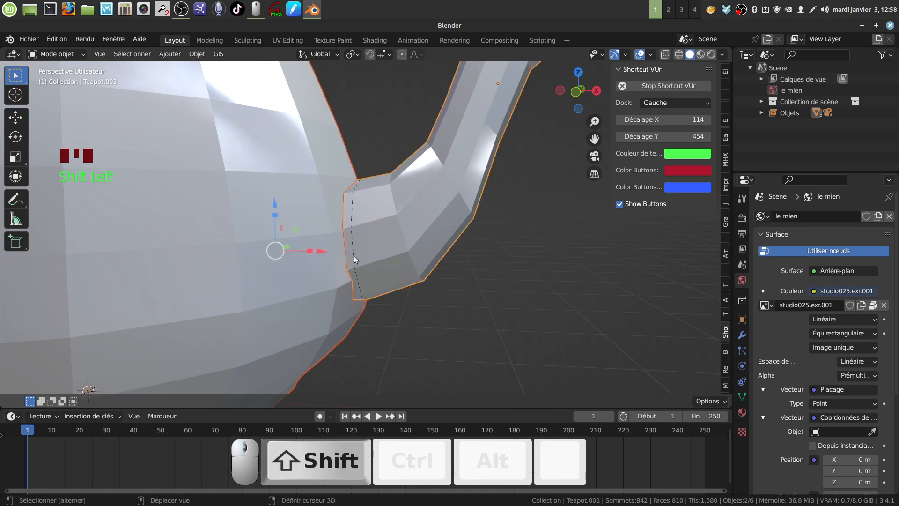
pyautogui.keyDown('shift'); pyautogui.click(354, 256); pyautogui.keyUp('shift')
pyautogui.keyDown('shift'); pyautogui.click(405, 265); pyautogui.keyUp('shift')
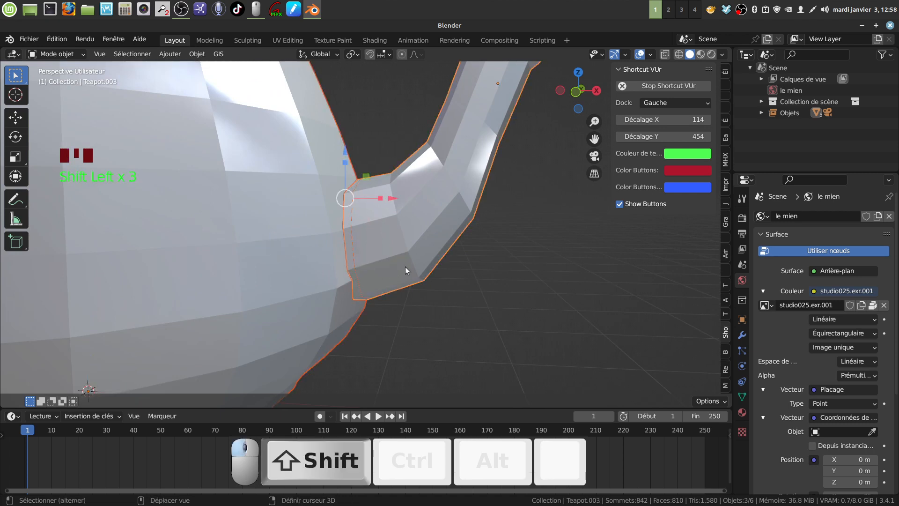
pyautogui.keyDown('shift'); pyautogui.click(406, 267); pyautogui.keyUp('shift')
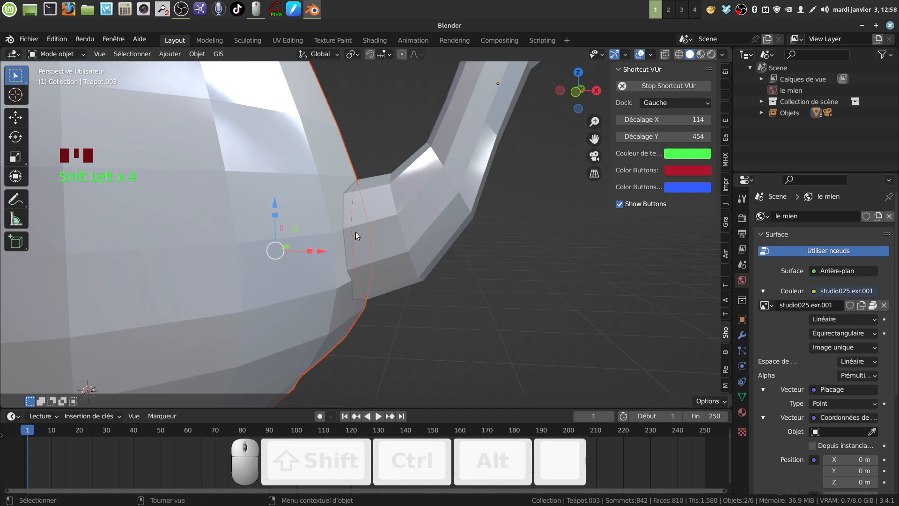
pyautogui.keyDown('shift'); pyautogui.moveTo(356, 271); pyautogui.dragTo(281, 220, button='middle'); pyautogui.keyUp('shift')
pyautogui.press('KP_Divide')
pyautogui.press('KP_3')
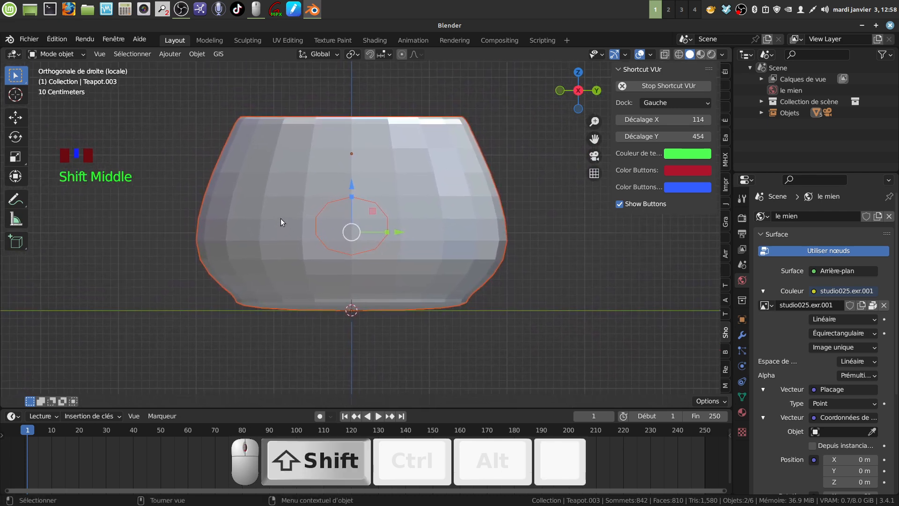
# Step: Put the teapot body in Edit Mode and select all its faces in face select mode
pyautogui.click(542, 321)
pyautogui.doubleClick(454, 274)
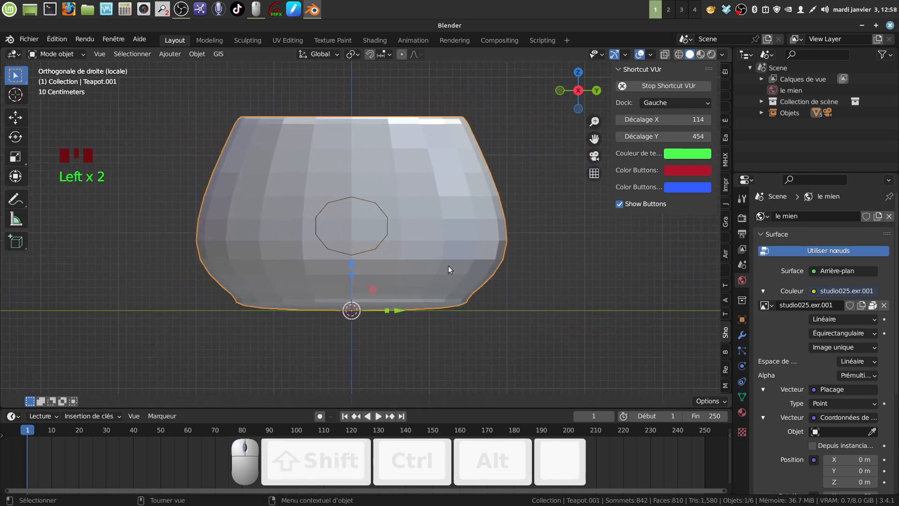
pyautogui.press('Tab')
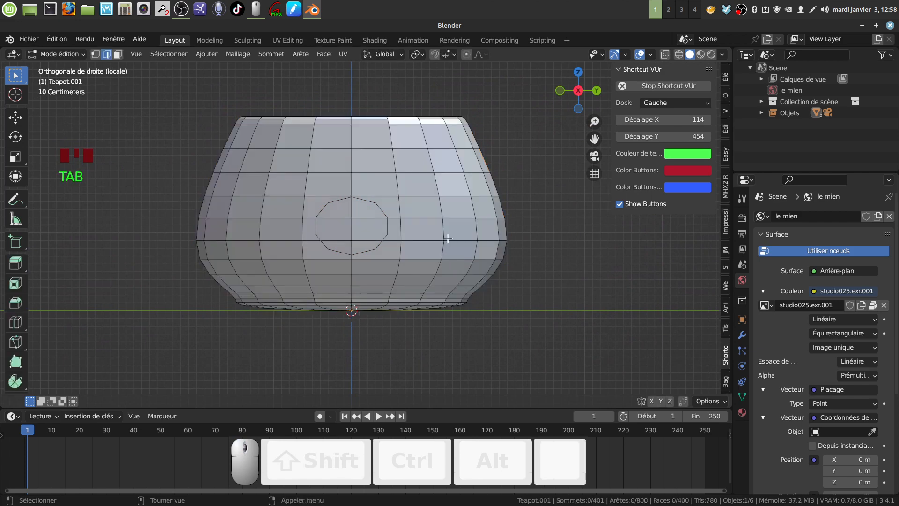
pyautogui.press('a')
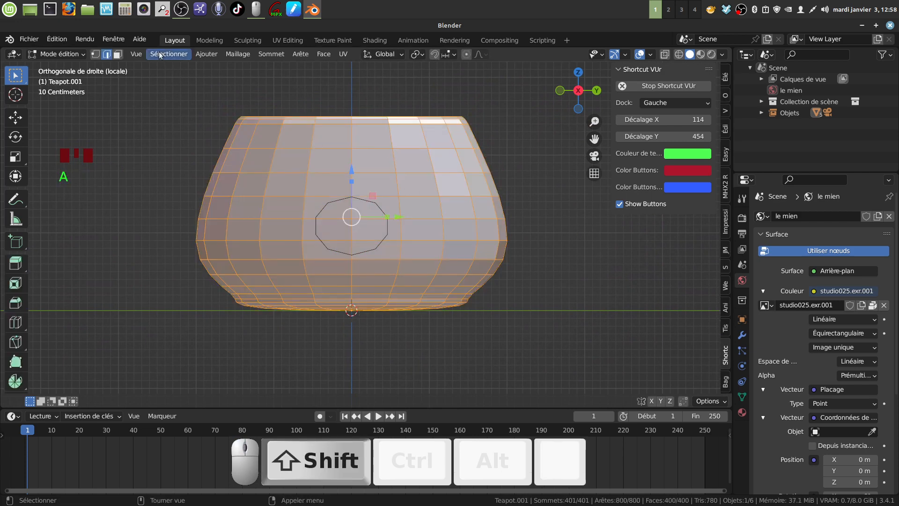
pyautogui.click(117, 54)
pyautogui.scroll(2, 262, 256)
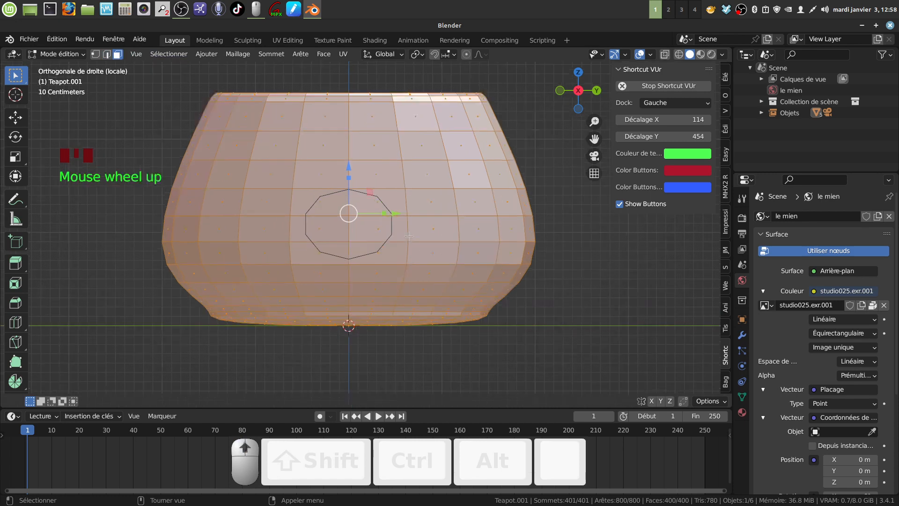
pyautogui.moveTo(262, 255)
pyautogui.keyDown('shift'); pyautogui.mouseDown(button='middle')
pyautogui.moveTo(269, 243)
pyautogui.moveTo(261, 257)
pyautogui.mouseUp(button='middle'); pyautogui.keyUp('shift')
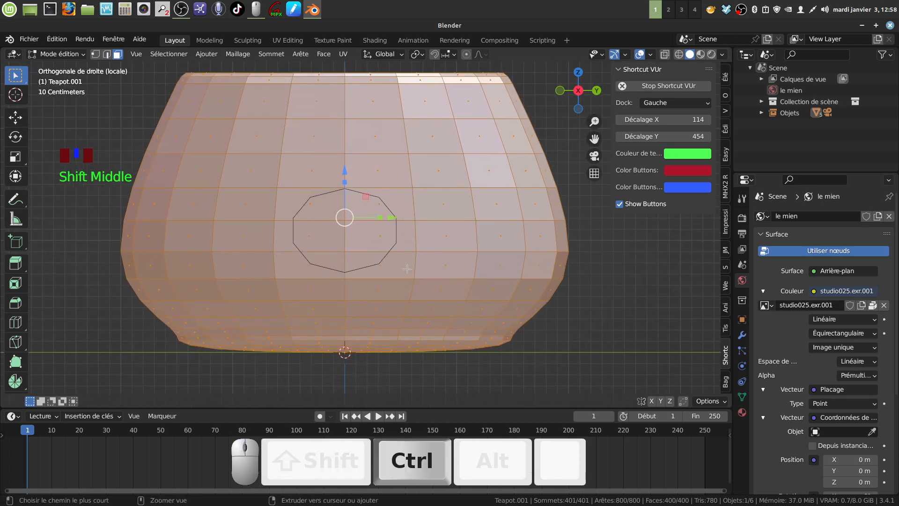
# Step: Add the separated edge loop object to the selection while editing the body, and expand Objets in the outliner
pyautogui.keyDown('ctrl'); pyautogui.click(396, 238); pyautogui.keyUp('ctrl')
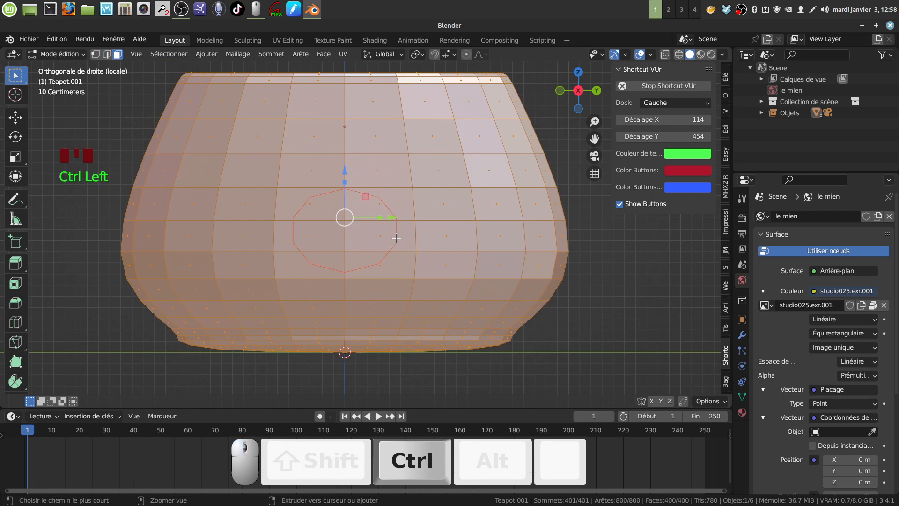
pyautogui.click(761, 113)
pyautogui.scroll(-3, 814, 159)
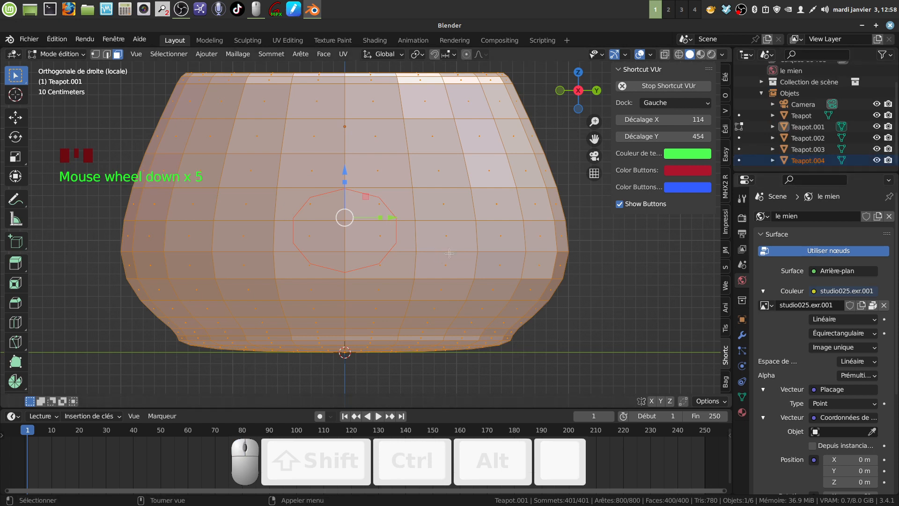
# Step: Knife Project the separated edge loop onto the body, delete the faces inside the projected outline and leave Edit Mode
pyautogui.click(238, 54)
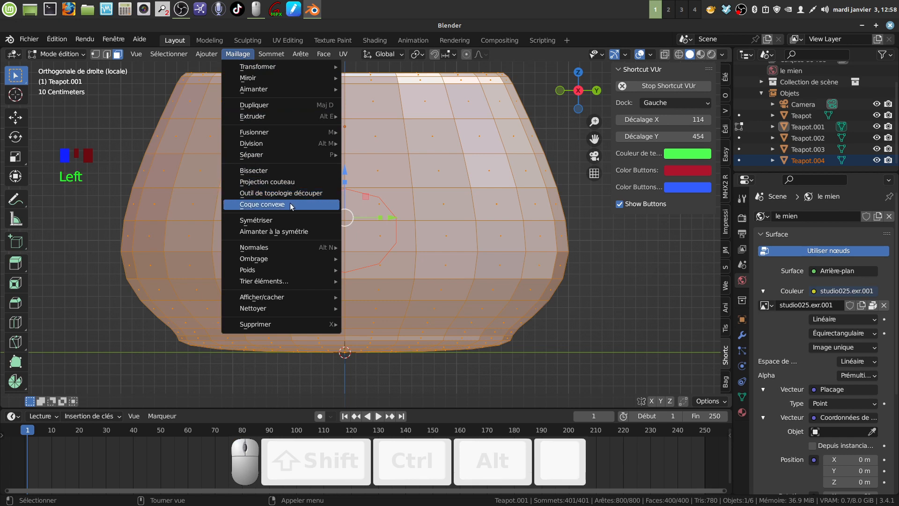
pyautogui.click(281, 181)
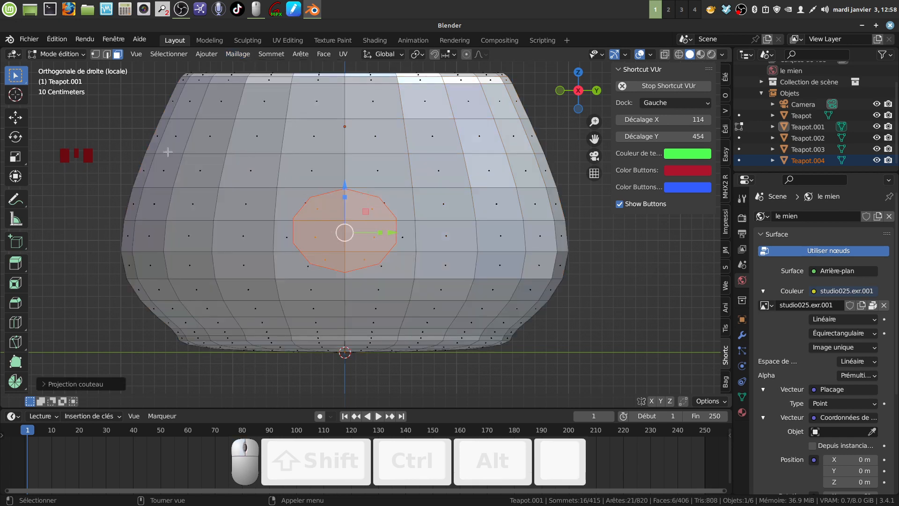
pyautogui.press('x')
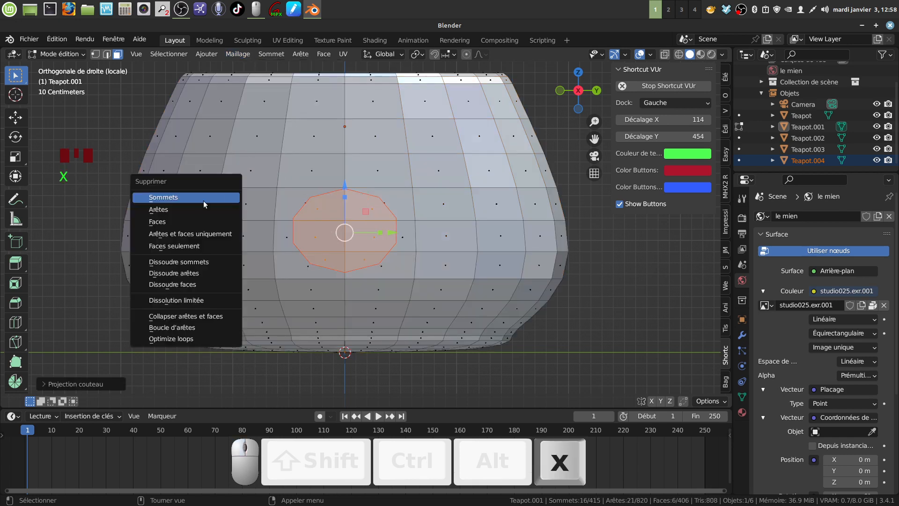
pyautogui.click(178, 220)
pyautogui.moveTo(178, 220); pyautogui.dragTo(496, 279, button='middle')
pyautogui.click(496, 278)
pyautogui.press('Tab')
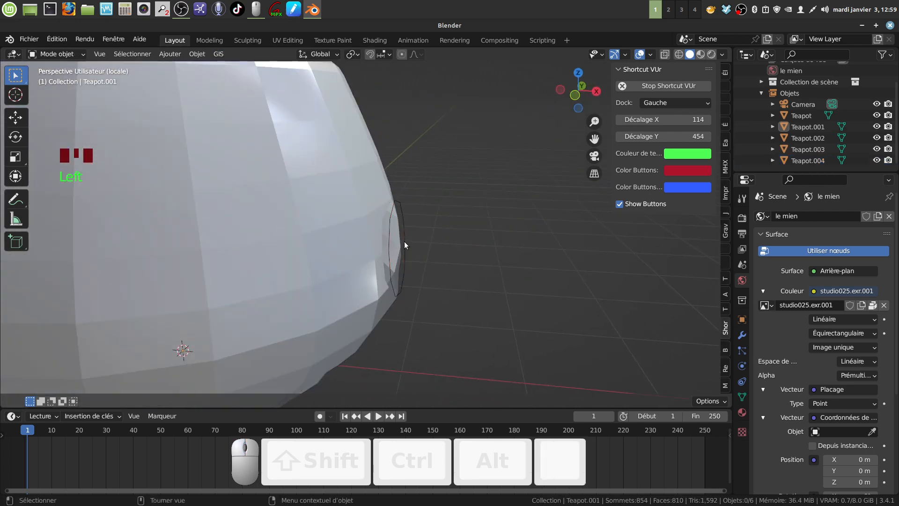
# Step: Delete the separated edge loop object, then select the teapot body and leave local view for the full scene
pyautogui.click(405, 240)
pyautogui.press('x')
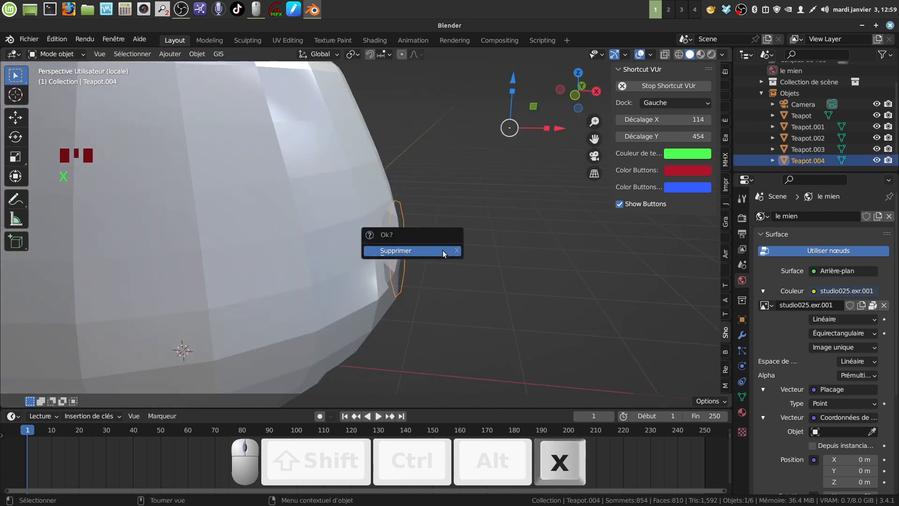
pyautogui.click(442, 250)
pyautogui.moveTo(440, 248); pyautogui.dragTo(378, 246, button='middle')
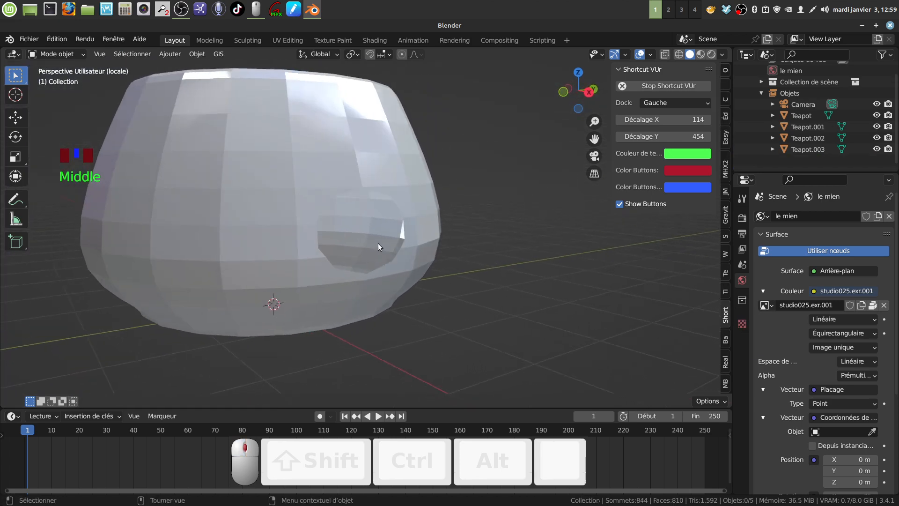
pyautogui.click(338, 295)
pyautogui.press('KP_Divide')
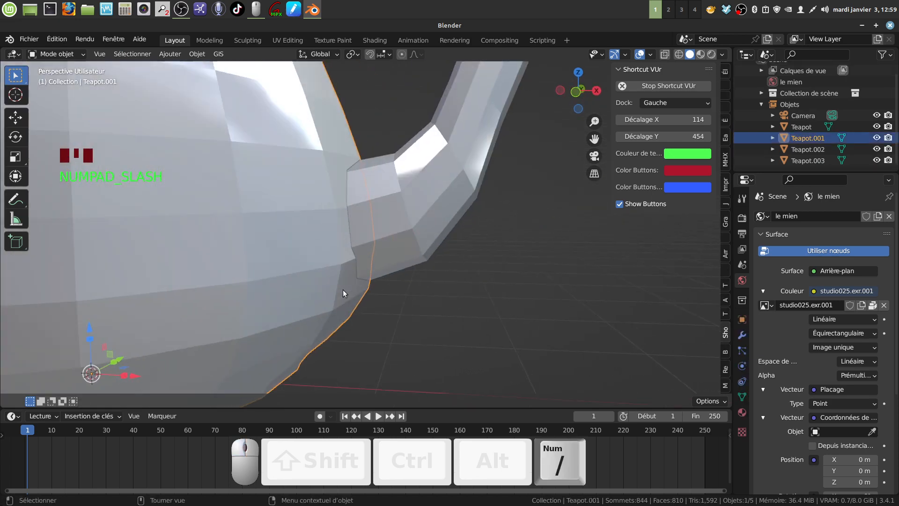
# Step: Move the spout slightly outward from the body along the X axis
pyautogui.moveTo(343, 290); pyautogui.dragTo(362, 276, button='middle')
pyautogui.click(369, 257)
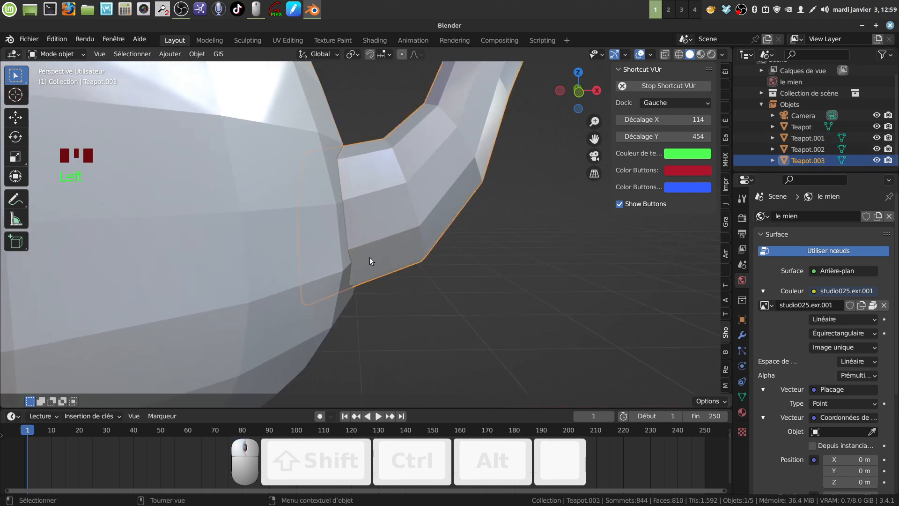
pyautogui.scroll(-2, 358, 217)
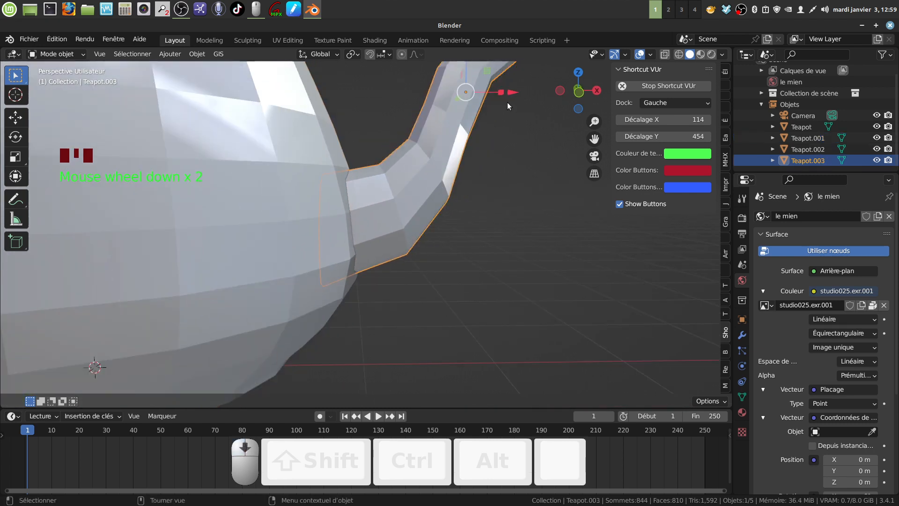
pyautogui.moveTo(516, 93); pyautogui.dragTo(521, 92)
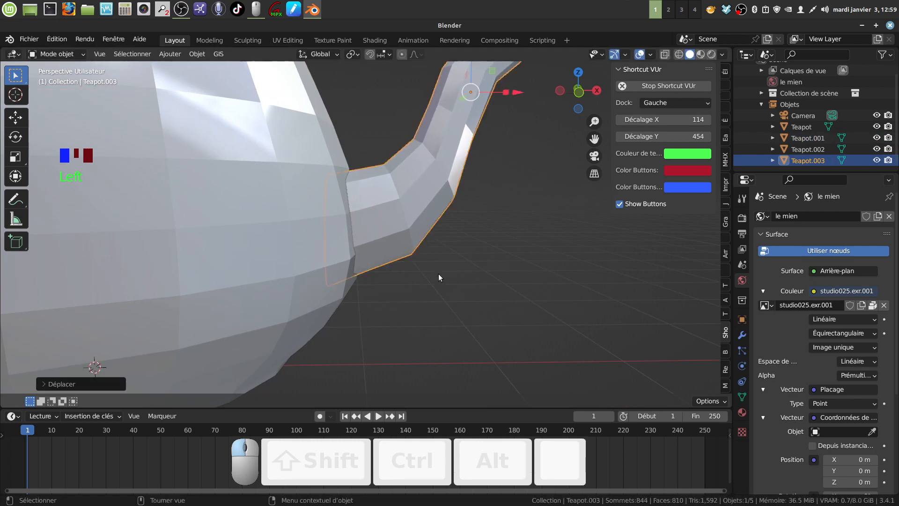
# Step: Delete the narrow ring of faces at the spout's base in Edit Mode, then return to Object Mode
pyautogui.press('Tab')
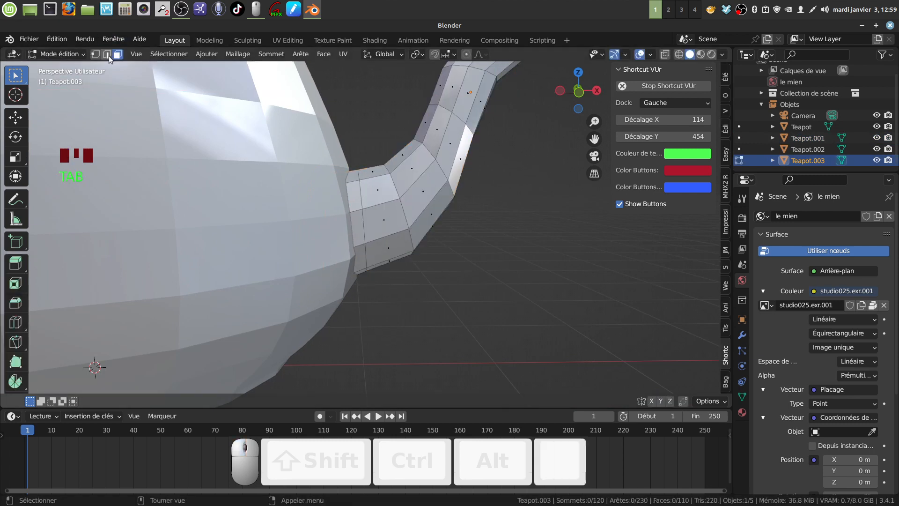
pyautogui.keyDown('alt'); pyautogui.click(357, 209); pyautogui.keyUp('alt')
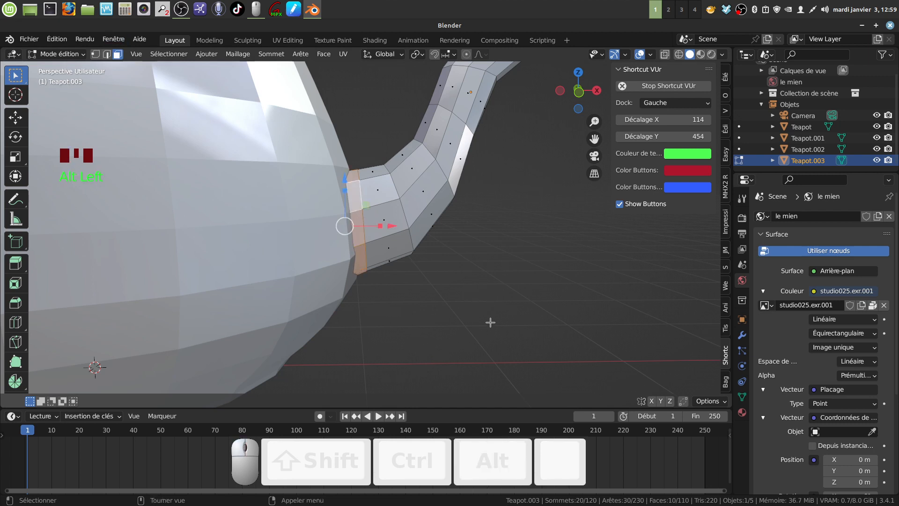
pyautogui.press('x')
pyautogui.click(459, 322)
pyautogui.moveTo(439, 287); pyautogui.dragTo(357, 262, button='middle')
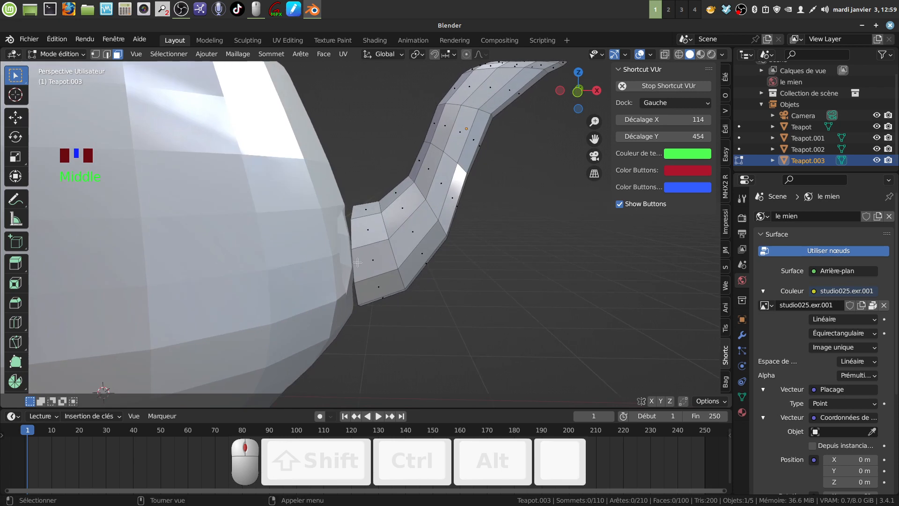
pyautogui.moveTo(448, 260); pyautogui.dragTo(343, 290, button='middle')
pyautogui.press('Tab')
# Step: Join the spout to the teapot body, with the body as the active object
pyautogui.click(314, 280)
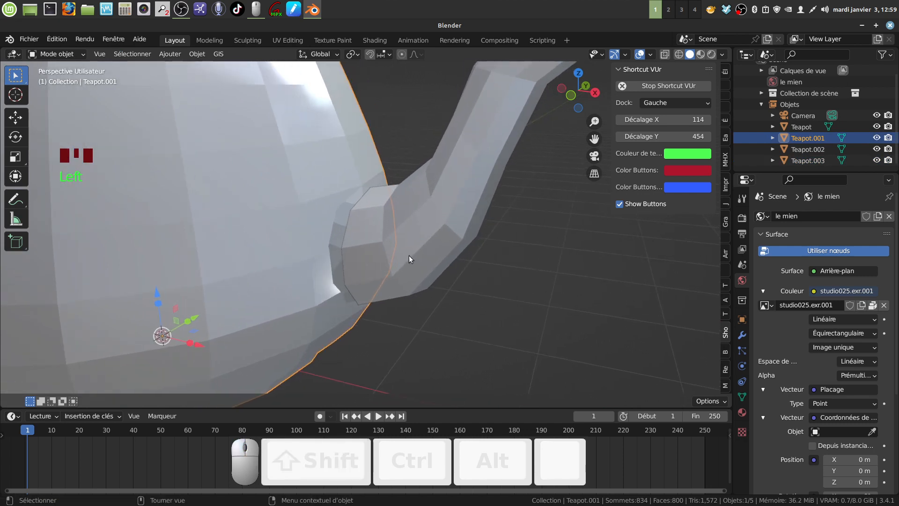
pyautogui.hotkey('alt', 'a')
pyautogui.click(391, 253)
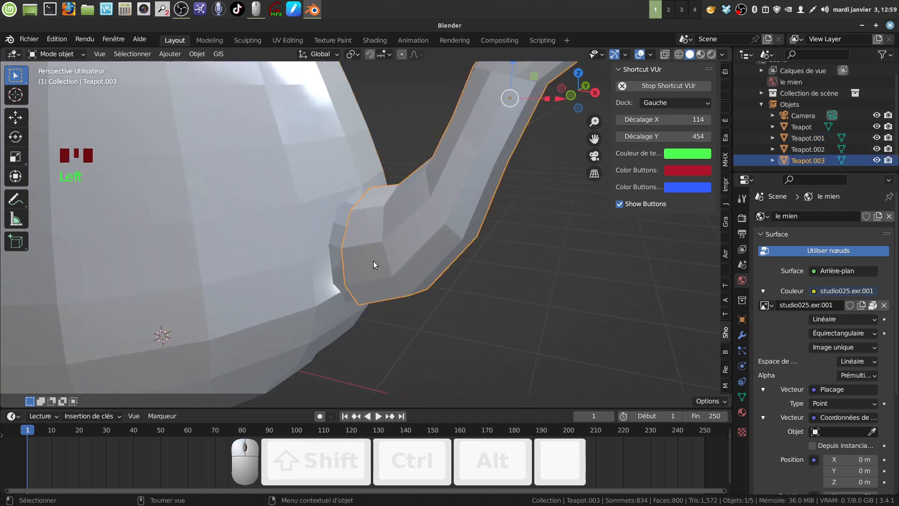
pyautogui.keyDown('shift'); pyautogui.click(305, 248); pyautogui.keyUp('shift')
pyautogui.rightClick(515, 292)
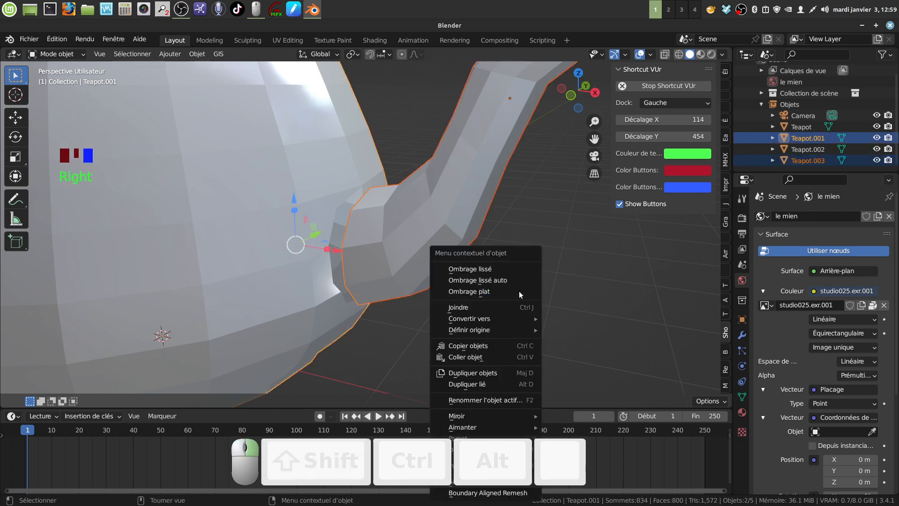
pyautogui.click(504, 307)
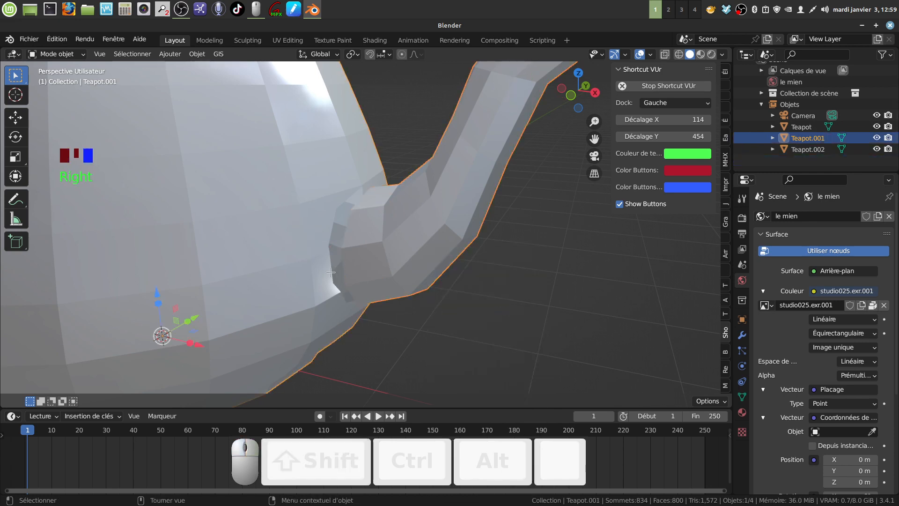
# Step: Put the joined teapot in Edit Mode with vertex selection, focused on the gap between spout and body
pyautogui.press('Tab')
pyautogui.scroll(4, 341, 281)
pyautogui.keyDown('shift'); pyautogui.moveTo(341, 275); pyautogui.dragTo(376, 269, button='middle'); pyautogui.keyUp('shift')
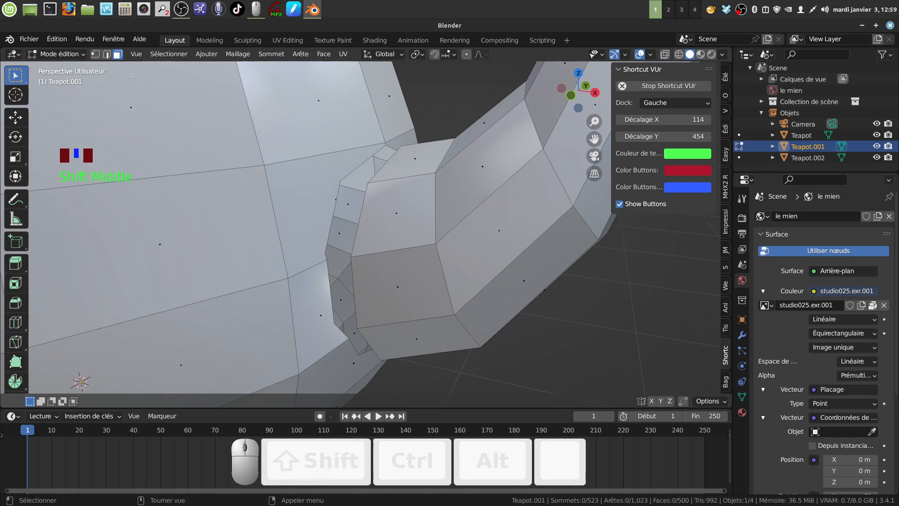
pyautogui.click(94, 55)
pyautogui.moveTo(342, 206); pyautogui.dragTo(327, 268, button='middle')
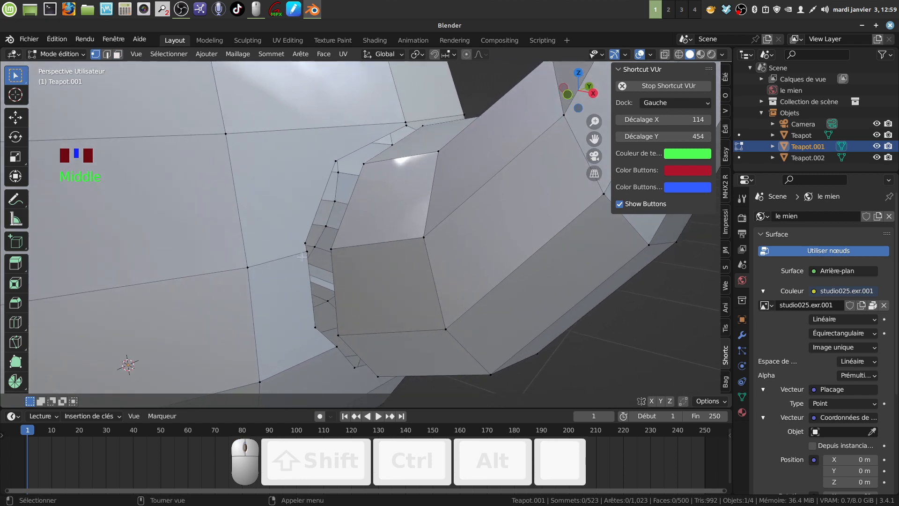
# Step: Hide the gizmos and sidebar, and merge the two close vertices midway up the hole's near side at the last selected one
pyautogui.keyDown('shift'); pyautogui.click(283, 243); pyautogui.keyUp('shift')
pyautogui.click(617, 55)
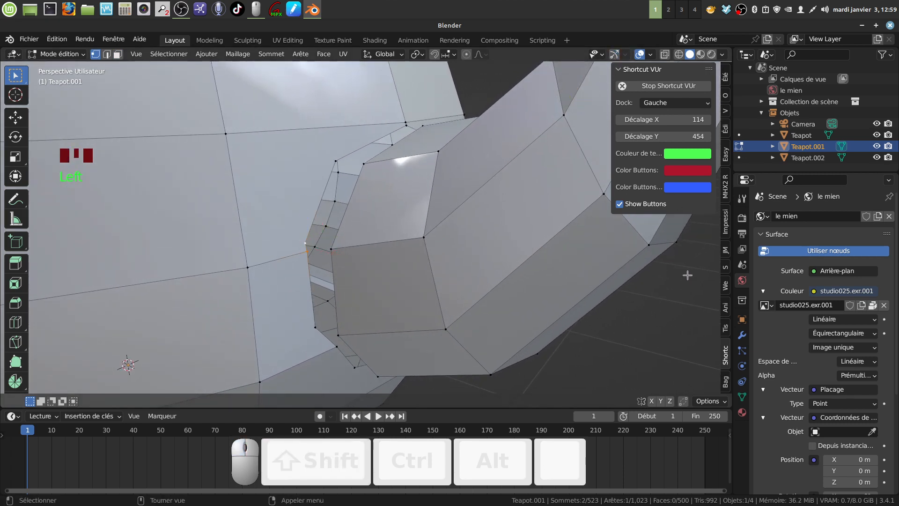
pyautogui.press('n')
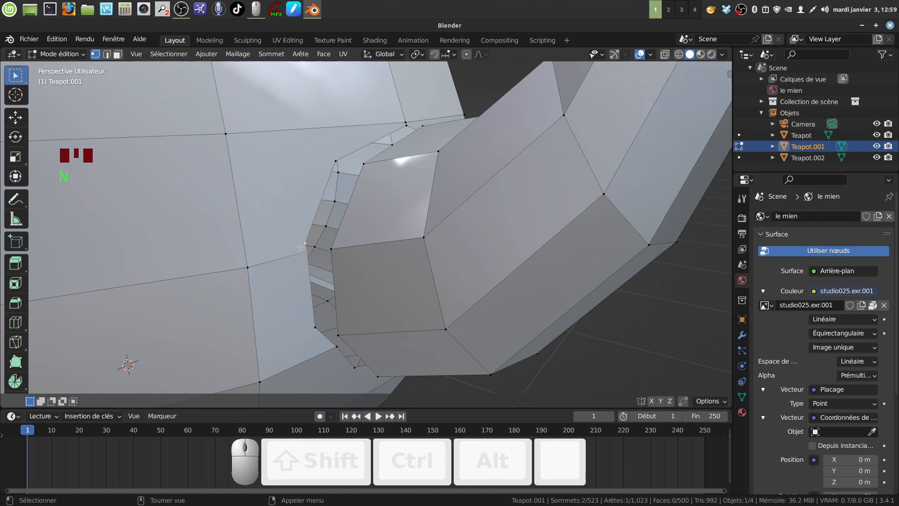
pyautogui.press('m')
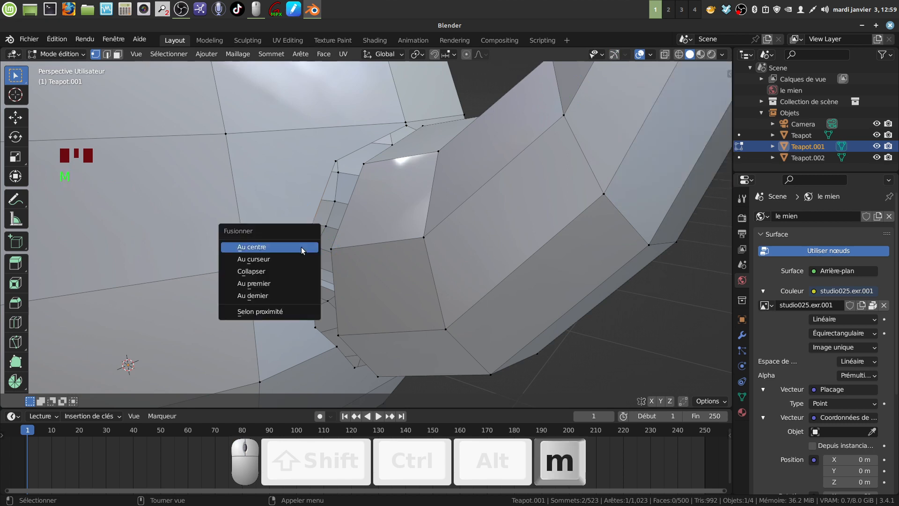
pyautogui.click(285, 295)
# Step: Merge the two neighbouring vertices on the hole's lower near edge at the last selected one
pyautogui.moveTo(285, 295); pyautogui.dragTo(343, 263, button='middle')
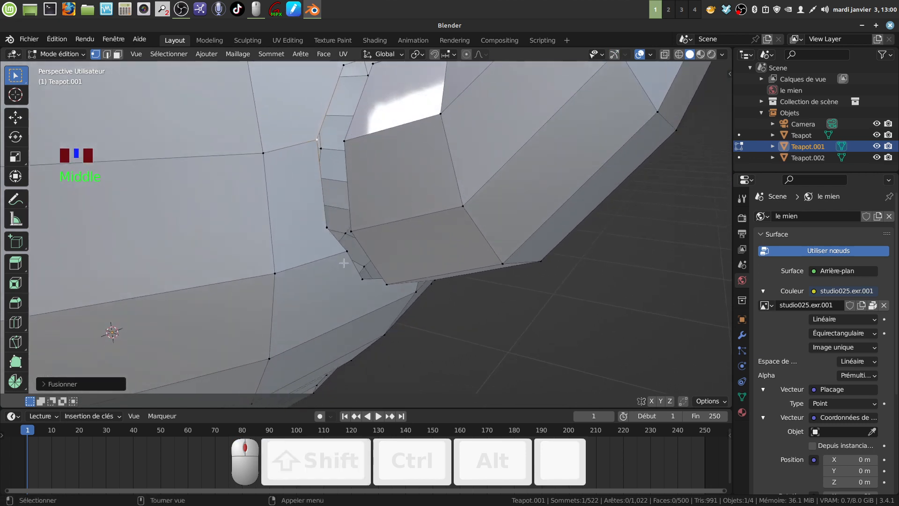
pyautogui.click(345, 255)
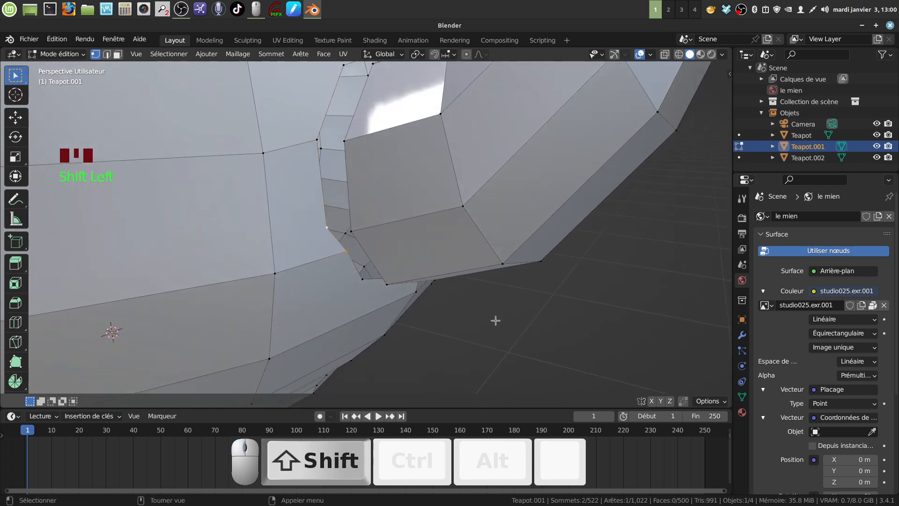
pyautogui.press('m')
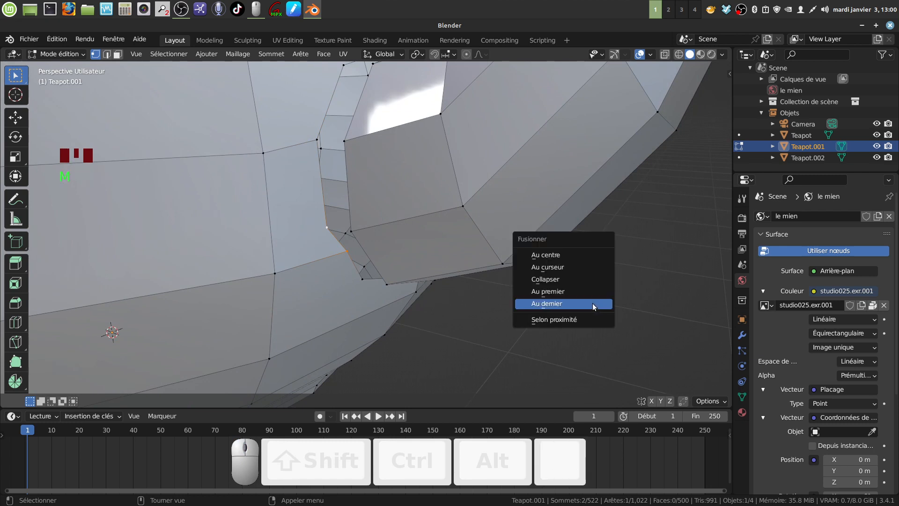
pyautogui.click(591, 303)
# Step: Merge two pairs of close vertices on the opposite side of the hole, each at the last selected vertex
pyautogui.moveTo(591, 302); pyautogui.dragTo(483, 245, button='middle')
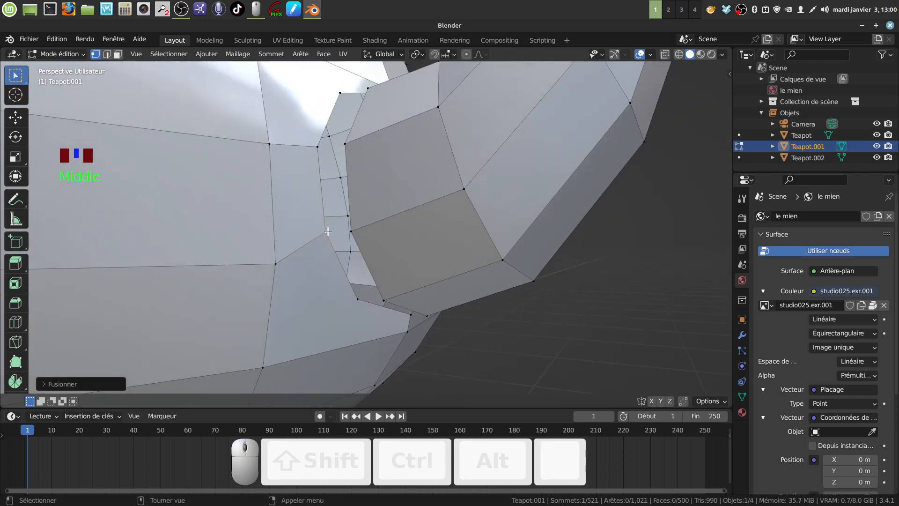
pyautogui.keyDown('shift'); pyautogui.moveTo(329, 232); pyautogui.dragTo(345, 252, button='middle'); pyautogui.keyUp('shift')
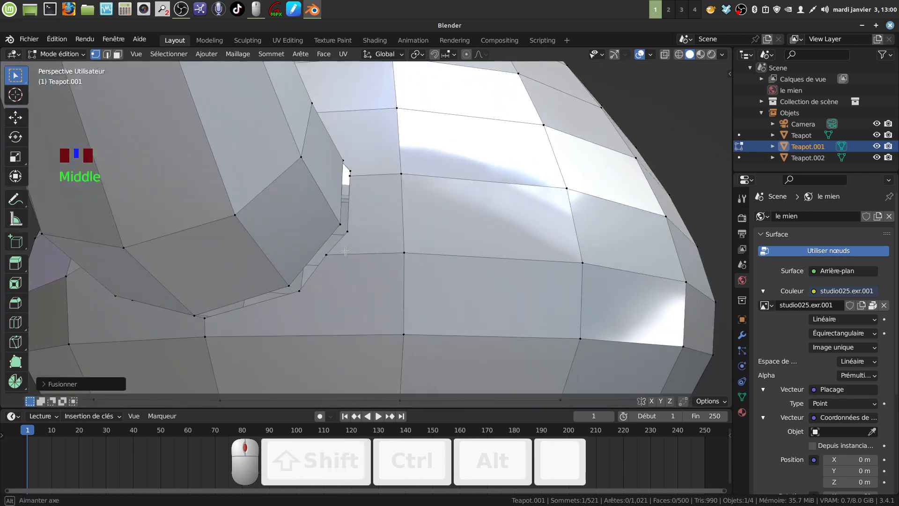
pyautogui.click(333, 253)
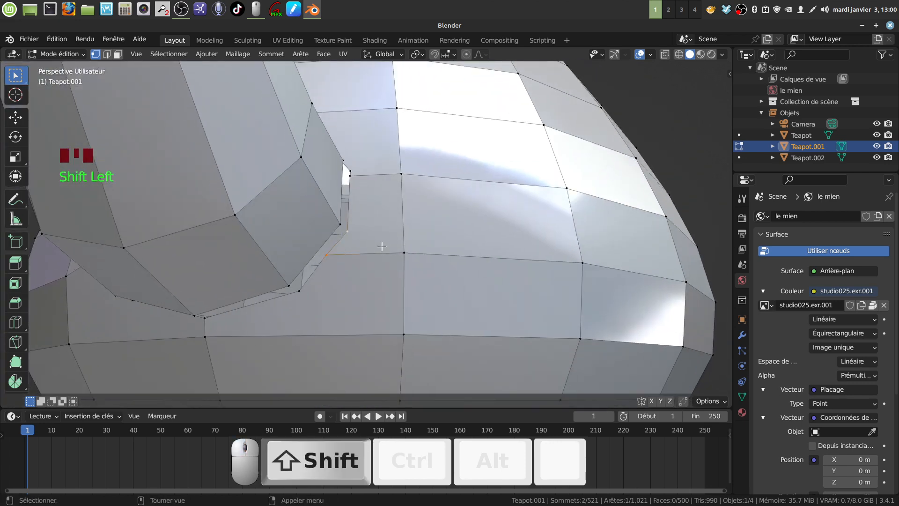
pyautogui.press('m')
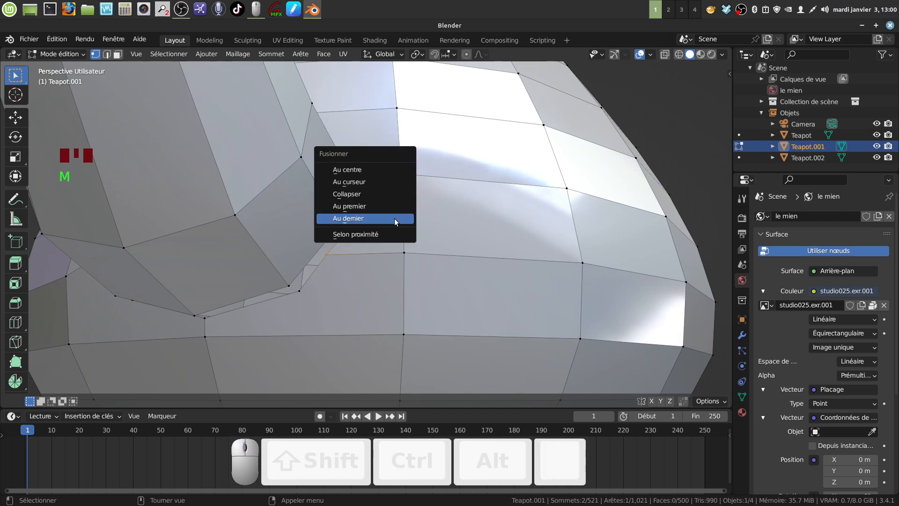
pyautogui.click(394, 218)
pyautogui.moveTo(395, 220); pyautogui.dragTo(364, 237, button='middle')
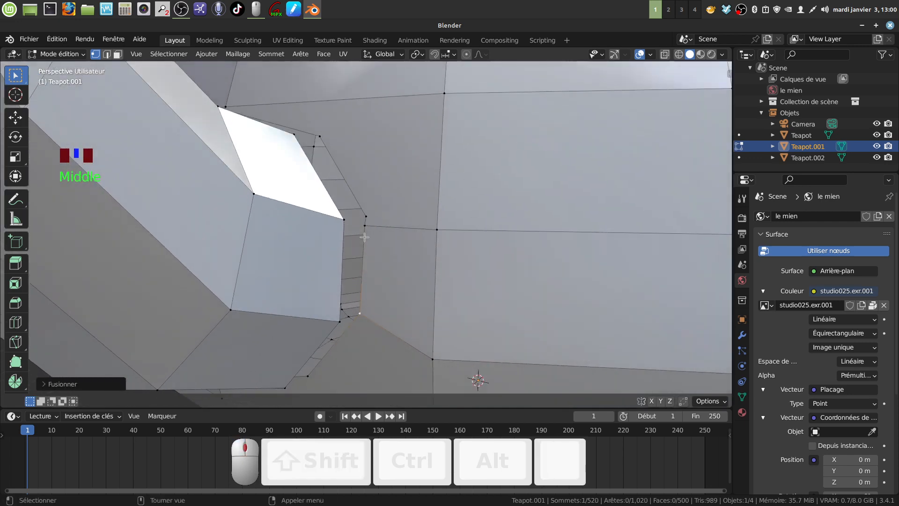
pyautogui.click(363, 227)
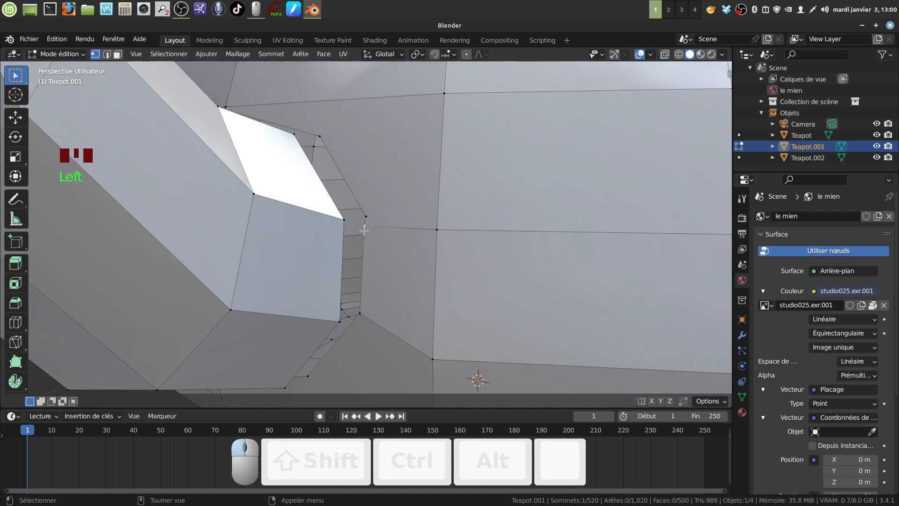
pyautogui.press('m')
pyautogui.click(397, 180)
# Step: Switch to edge selection and select the rim edges along the near side of the hole in the teapot body
pyautogui.moveTo(395, 188); pyautogui.dragTo(294, 174, button='middle')
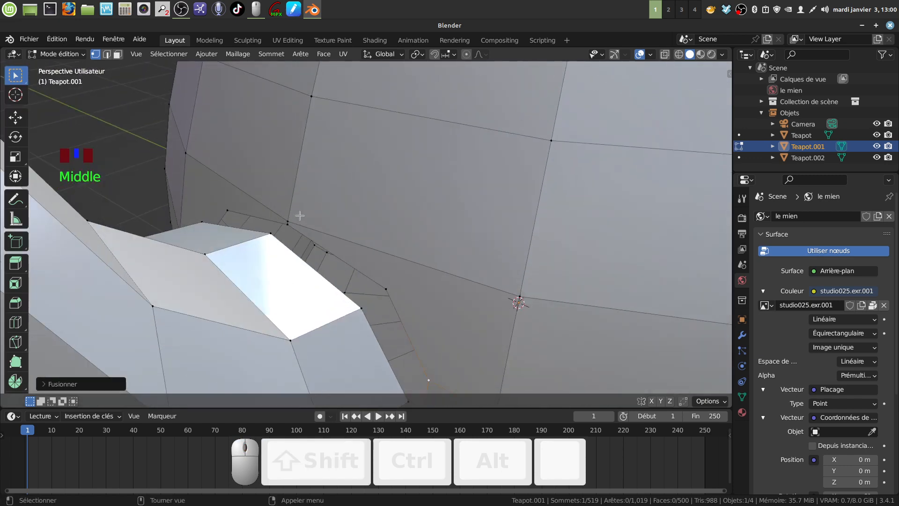
pyautogui.scroll(-6, 299, 215)
pyautogui.moveTo(300, 215); pyautogui.dragTo(336, 258, button='middle')
pyautogui.scroll(4, 335, 281)
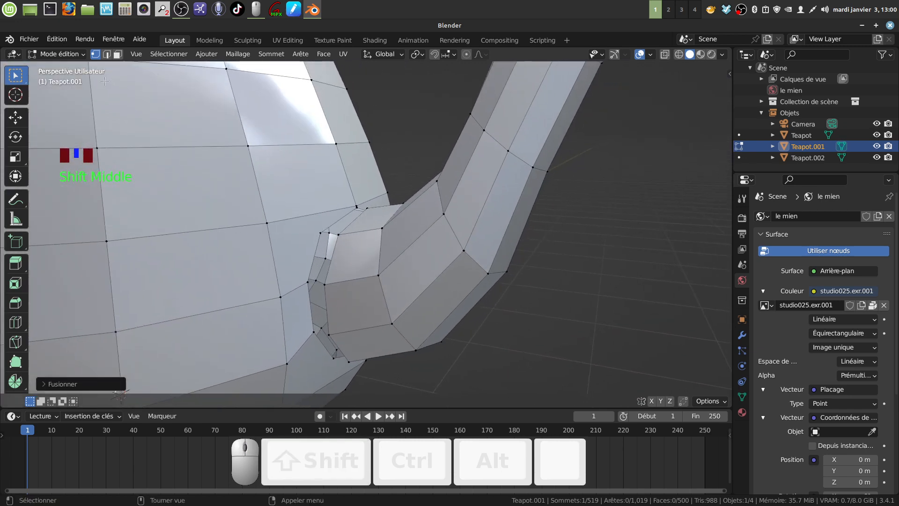
pyautogui.click(107, 55)
pyautogui.keyDown('shift'); pyautogui.moveTo(328, 225); pyautogui.dragTo(347, 227, button='middle'); pyautogui.keyUp('shift')
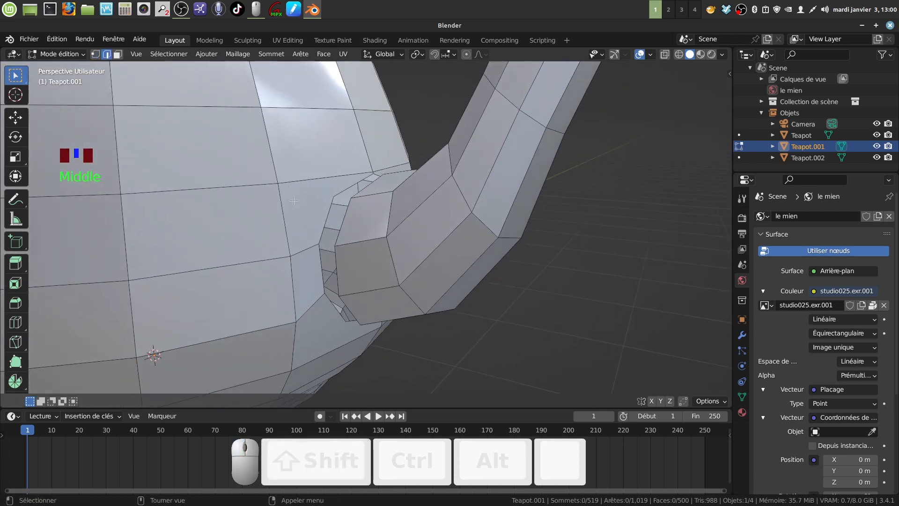
pyautogui.keyDown('alt'); pyautogui.click(323, 224); pyautogui.keyUp('alt')
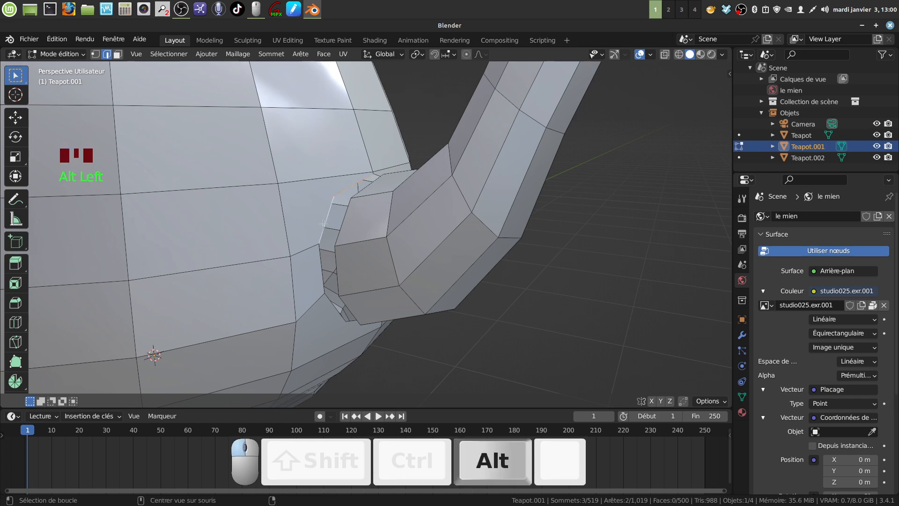
pyautogui.keyDown('alt'); pyautogui.keyDown('shift'); pyautogui.click(329, 298); pyautogui.keyUp('shift'); pyautogui.keyUp('alt')
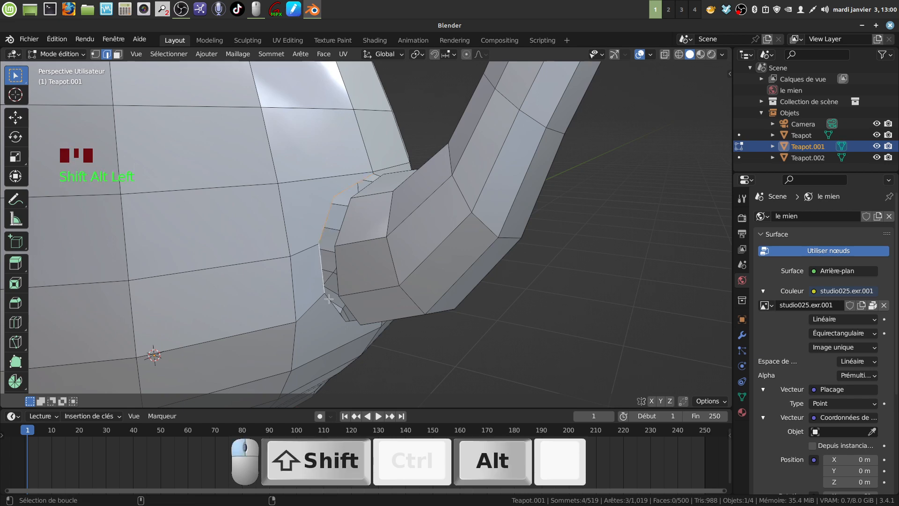
# Step: Add the remaining rim edges of the hole and the open edge loop at the spout's base to the selection
pyautogui.moveTo(331, 309); pyautogui.dragTo(333, 260, button='middle')
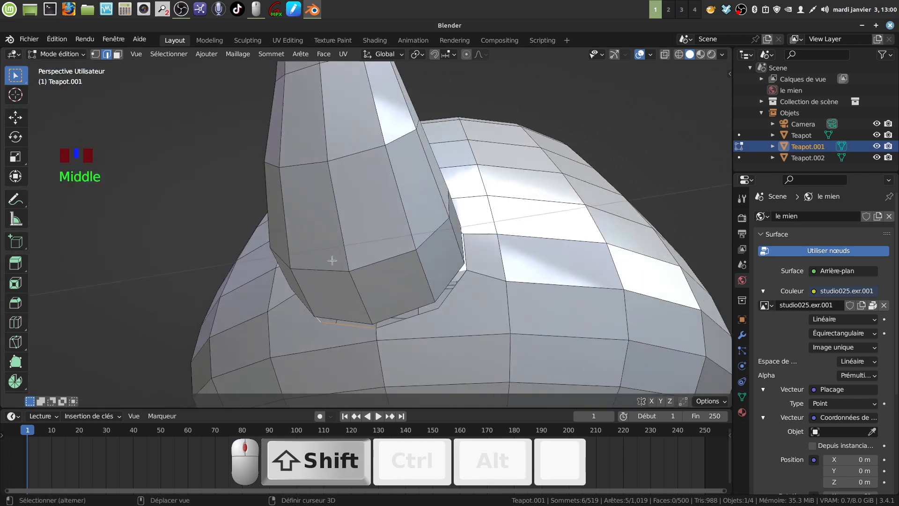
pyautogui.keyDown('alt'); pyautogui.keyDown('shift'); pyautogui.click(424, 318); pyautogui.keyUp('shift'); pyautogui.keyUp('alt')
pyautogui.moveTo(424, 318); pyautogui.dragTo(384, 229, button='middle')
pyautogui.keyDown('alt'); pyautogui.keyDown('shift'); pyautogui.click(469, 228); pyautogui.keyUp('shift'); pyautogui.keyUp('alt')
pyautogui.keyDown('alt'); pyautogui.keyDown('shift'); pyautogui.click(461, 206); pyautogui.keyUp('shift'); pyautogui.keyUp('alt')
pyautogui.keyDown('alt'); pyautogui.keyDown('shift'); pyautogui.click(315, 255); pyautogui.keyUp('shift'); pyautogui.keyUp('alt')
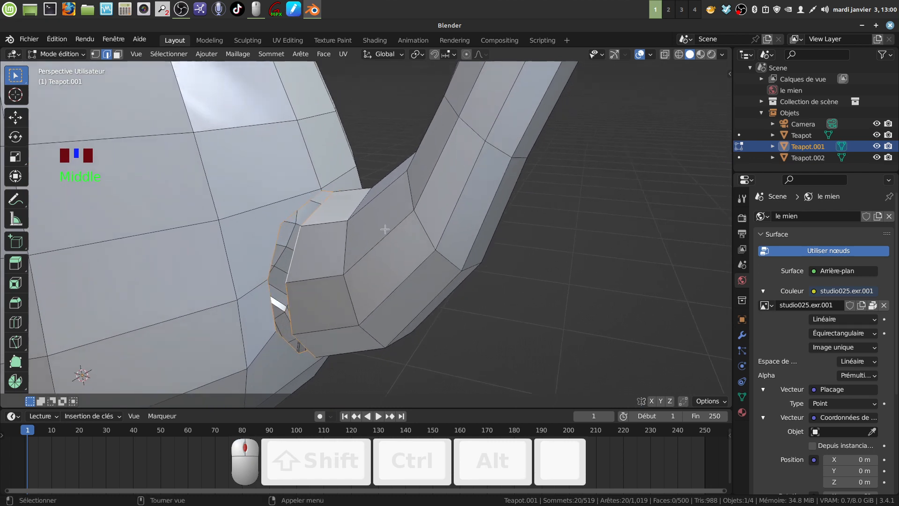
# Step: Try to join the hole's rim and the spout's base loop with the LoopTools Bridge operation, and undo it
pyautogui.click(300, 54)
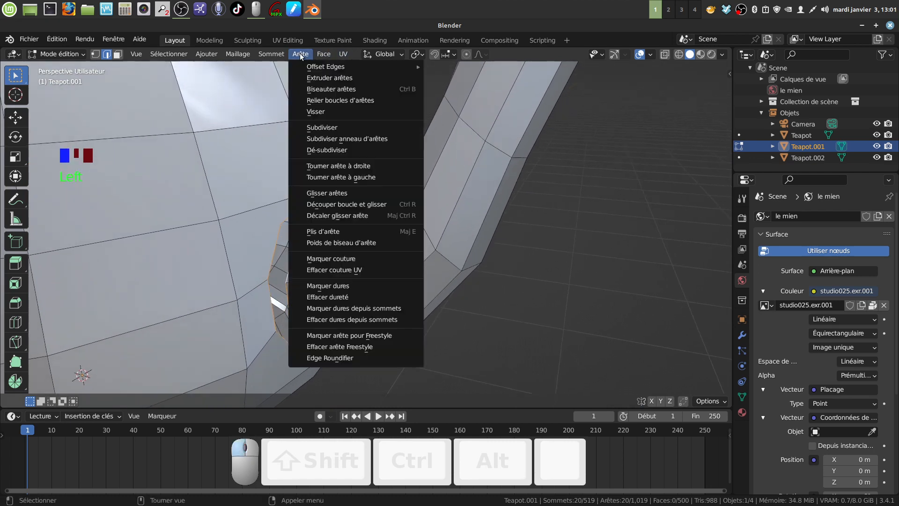
pyautogui.click(342, 99)
pyautogui.rightClick(582, 196)
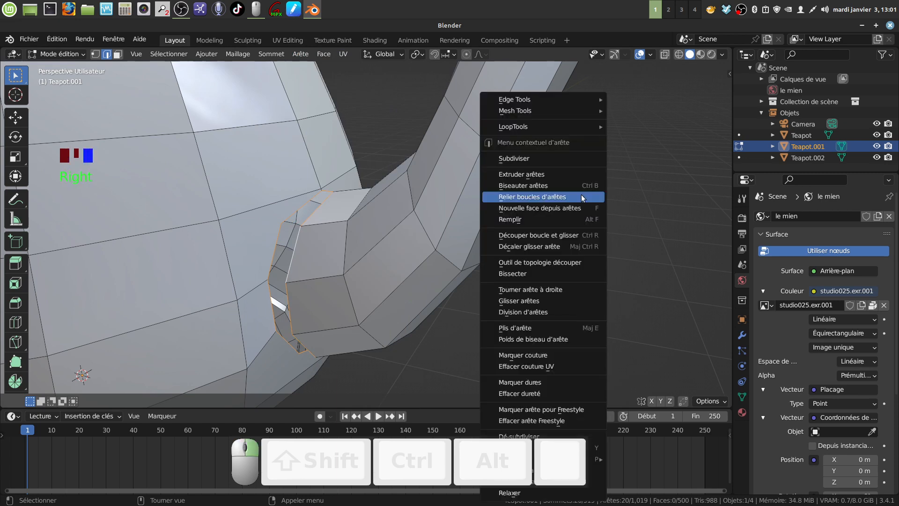
pyautogui.moveTo(524, 128)
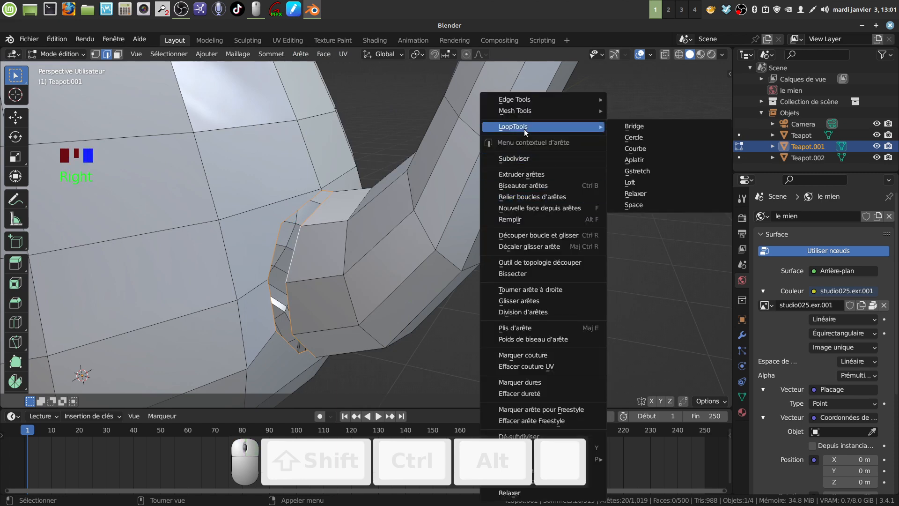
pyautogui.click(637, 126)
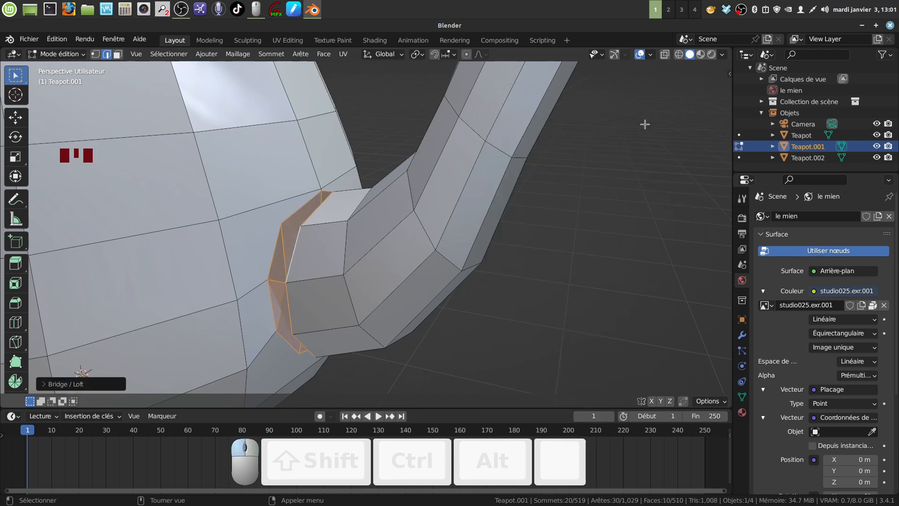
pyautogui.moveTo(382, 253); pyautogui.dragTo(410, 245, button='middle')
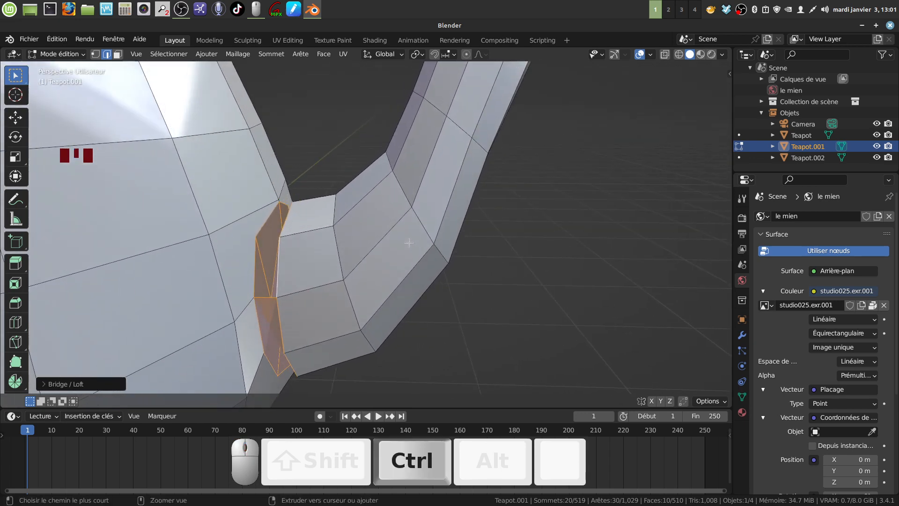
pyautogui.hotkey('ctrl', 'z')
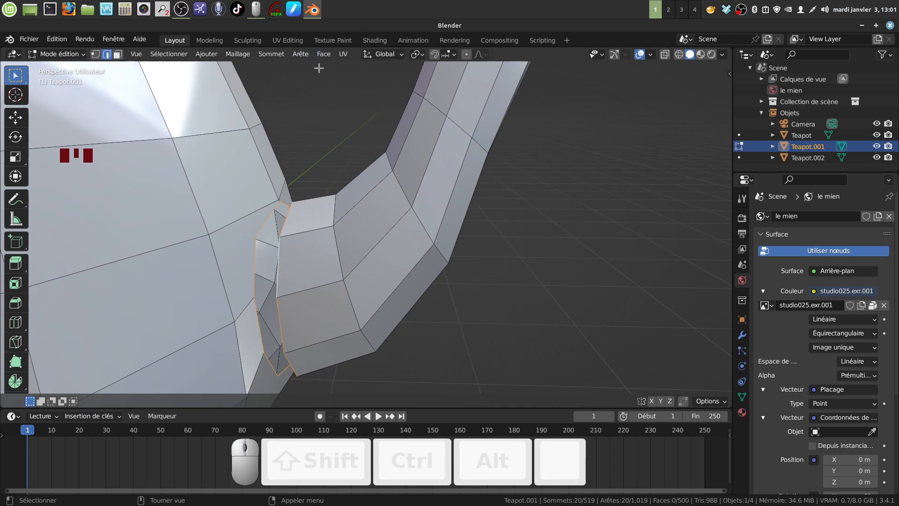
# Step: Bridge the selected hole rim and spout base with Bridge Edge Loops (Relier boucles d'arêtes)
pyautogui.click(302, 57)
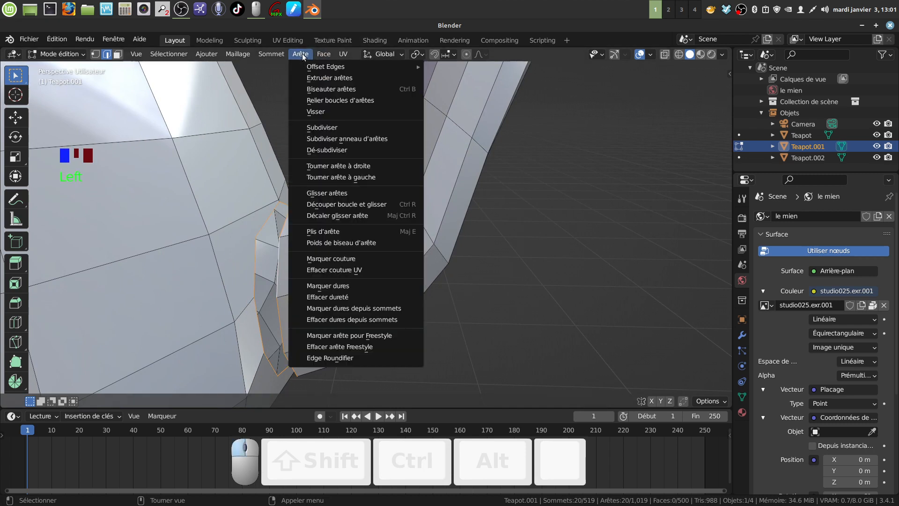
pyautogui.click(297, 54)
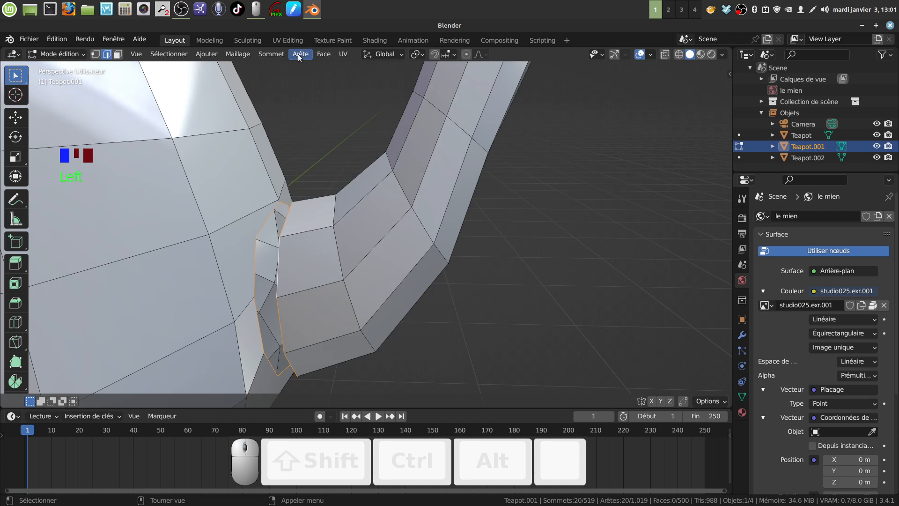
pyautogui.click(298, 54)
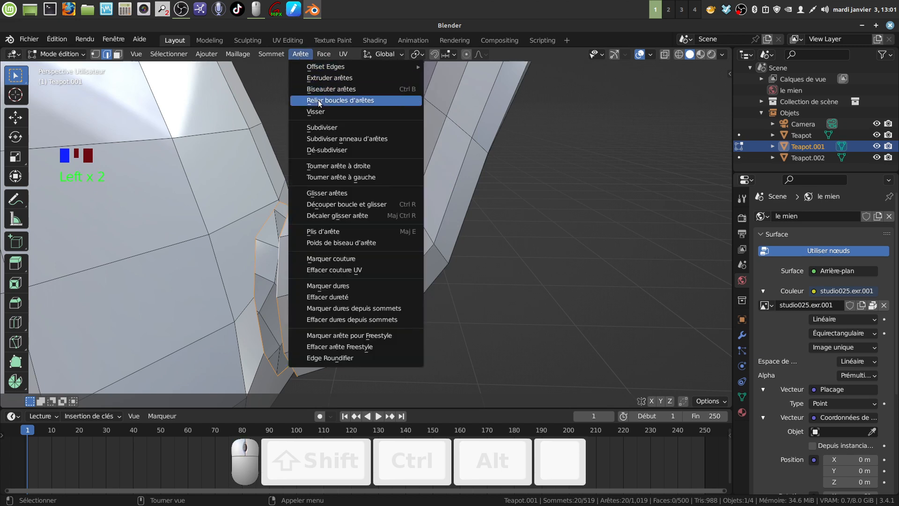
pyautogui.click(323, 100)
pyautogui.moveTo(318, 220); pyautogui.dragTo(391, 214, button='middle')
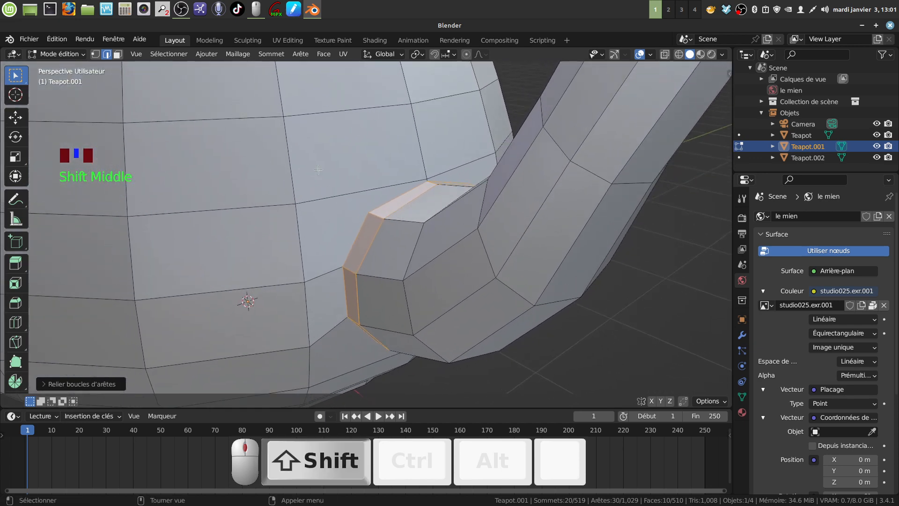
# Step: In vertex selection, connect the hole's upper near corner vertex to the neighbouring body vertex with a new edge
pyautogui.click(95, 54)
pyautogui.moveTo(409, 263); pyautogui.dragTo(447, 174, button='middle')
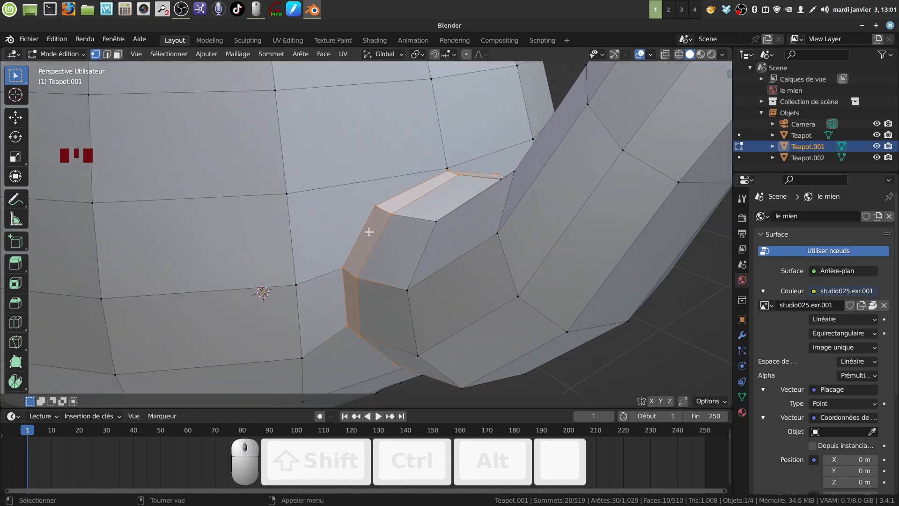
pyautogui.click(374, 205)
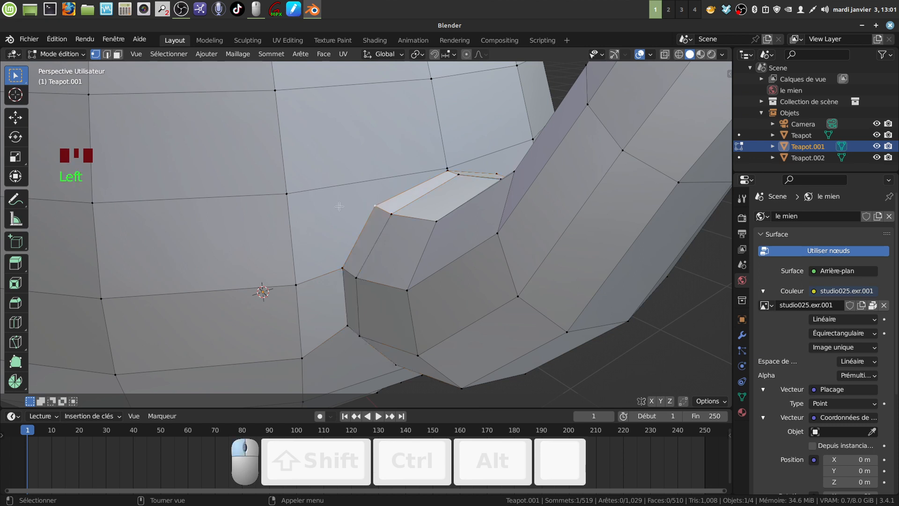
pyautogui.keyDown('shift'); pyautogui.click(289, 197); pyautogui.keyUp('shift')
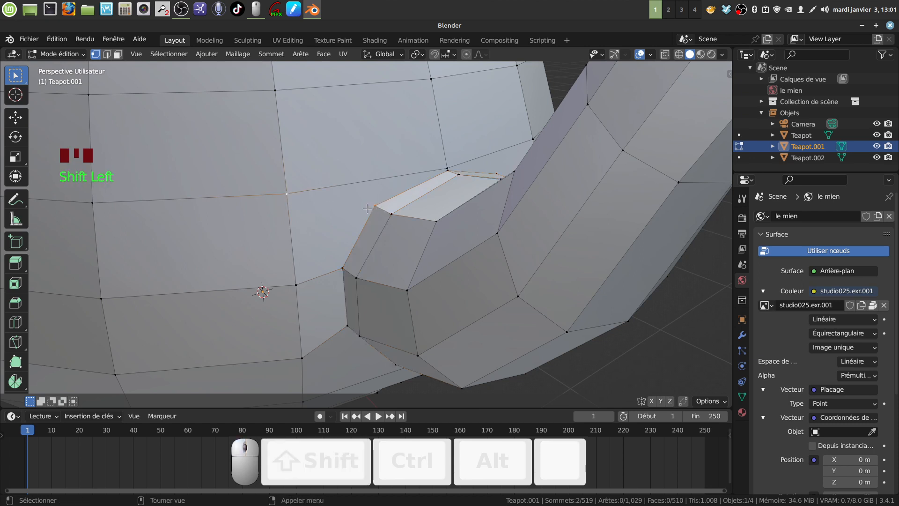
pyautogui.press('j')
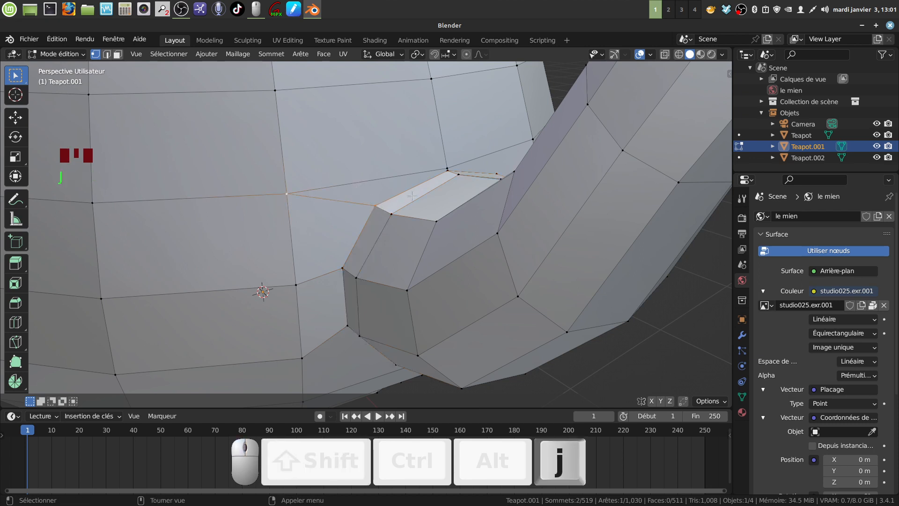
pyautogui.moveTo(358, 189); pyautogui.dragTo(361, 191, button='middle')
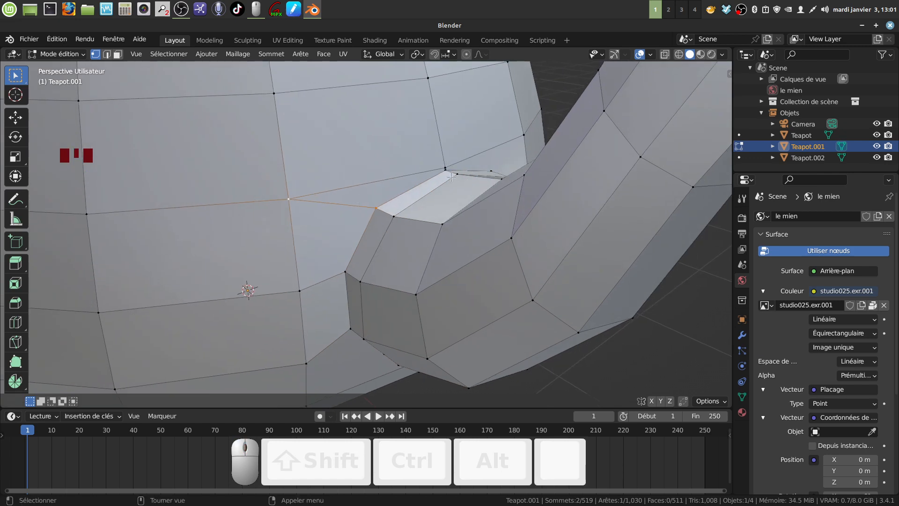
# Step: Connect the hole's upper corner vertex on the opposite side to its neighbouring body vertex with a new edge
pyautogui.moveTo(450, 177); pyautogui.dragTo(499, 199, button='middle')
pyautogui.keyDown('shift'); pyautogui.click(544, 196); pyautogui.keyUp('shift')
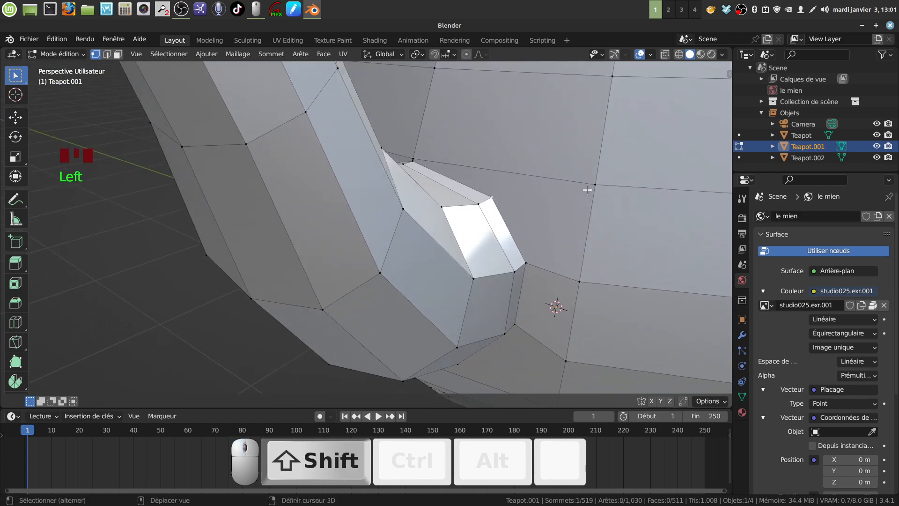
pyautogui.press('j')
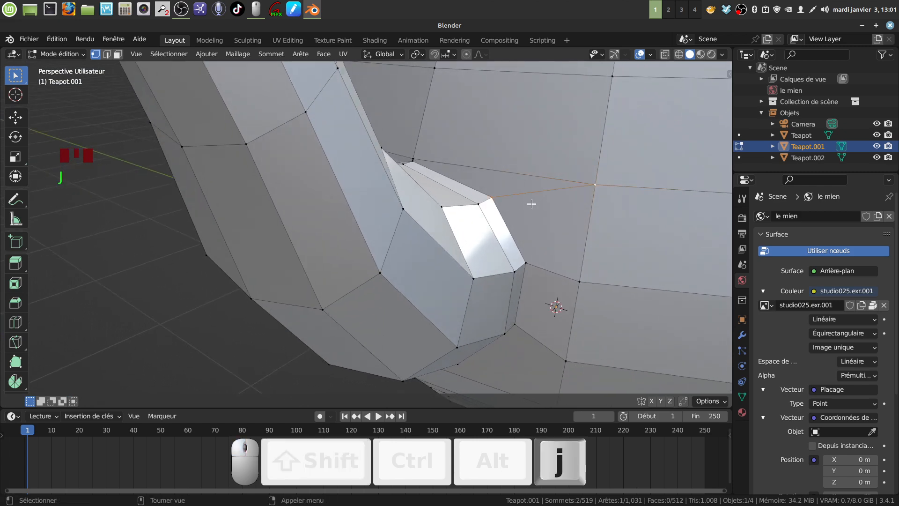
# Step: Try to connect the hole's lower near corner to the adjacent body vertex using a shortest-path selection, and clear the selection
pyautogui.moveTo(545, 204); pyautogui.dragTo(482, 203, button='middle')
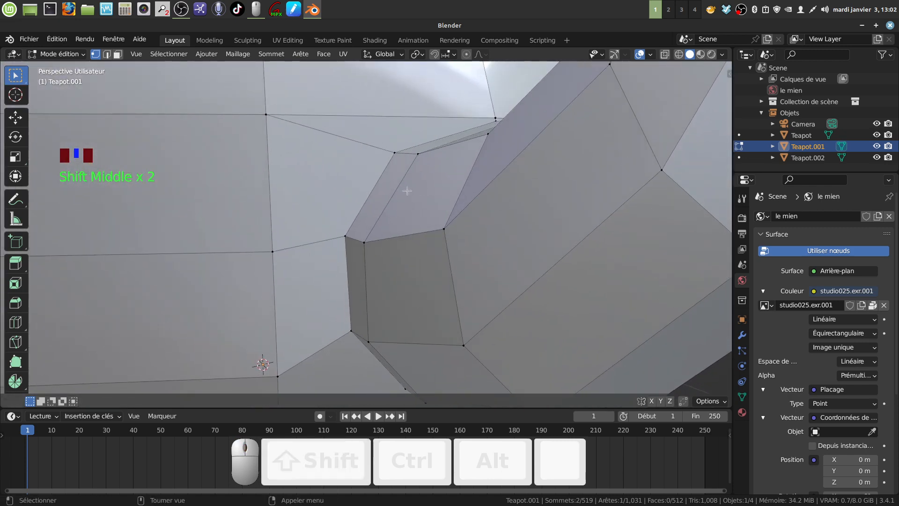
pyautogui.keyDown('shift'); pyautogui.moveTo(376, 212); pyautogui.dragTo(425, 215, button='middle'); pyautogui.keyUp('shift')
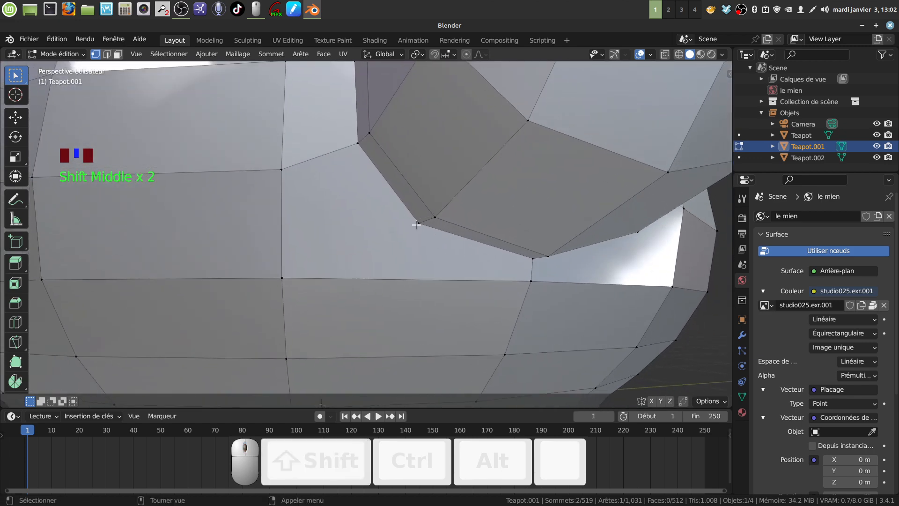
pyautogui.keyDown('ctrl'); pyautogui.click(282, 278); pyautogui.keyUp('ctrl')
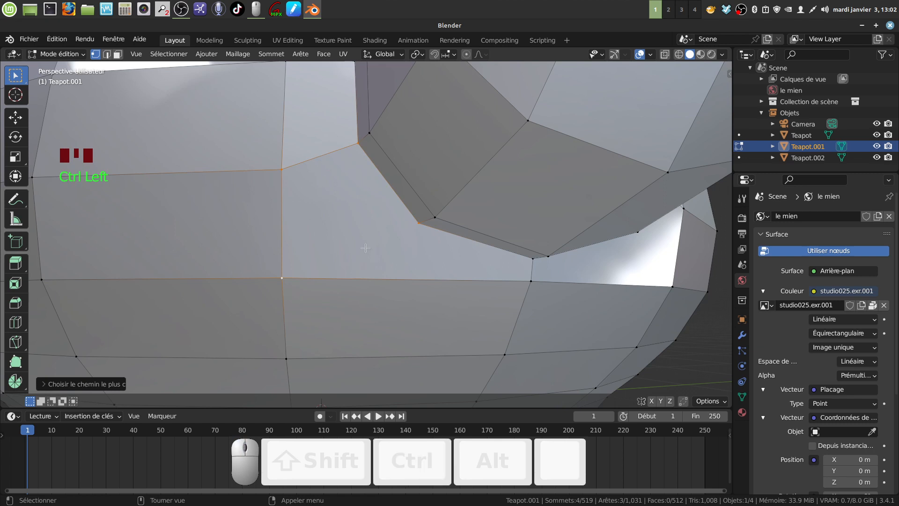
pyautogui.press('j')
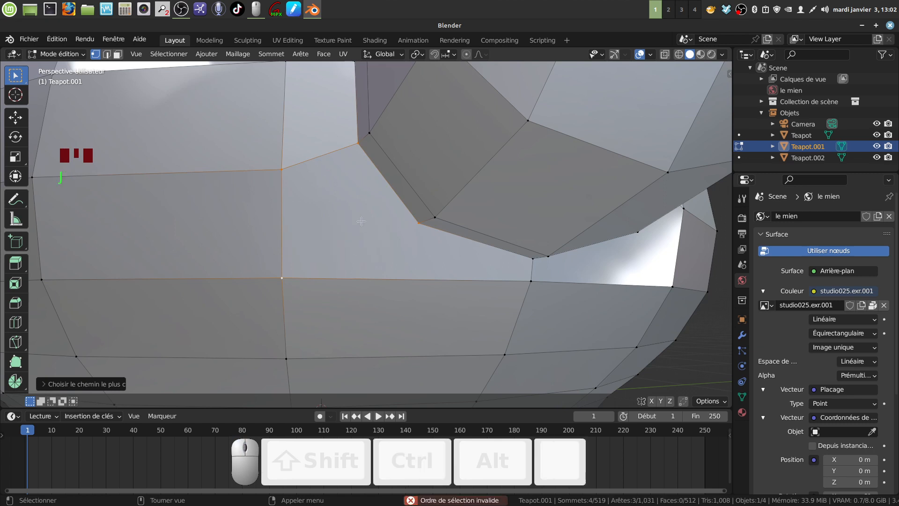
pyautogui.press('j')
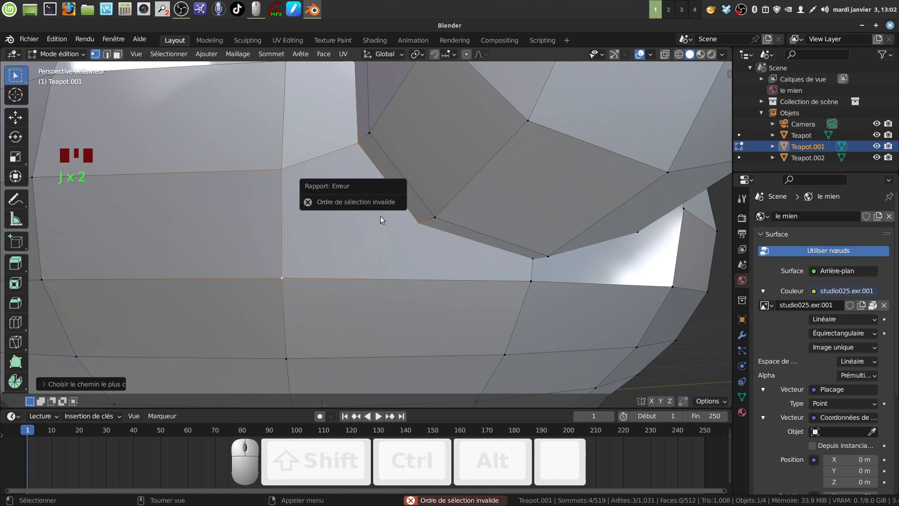
pyautogui.click(314, 180)
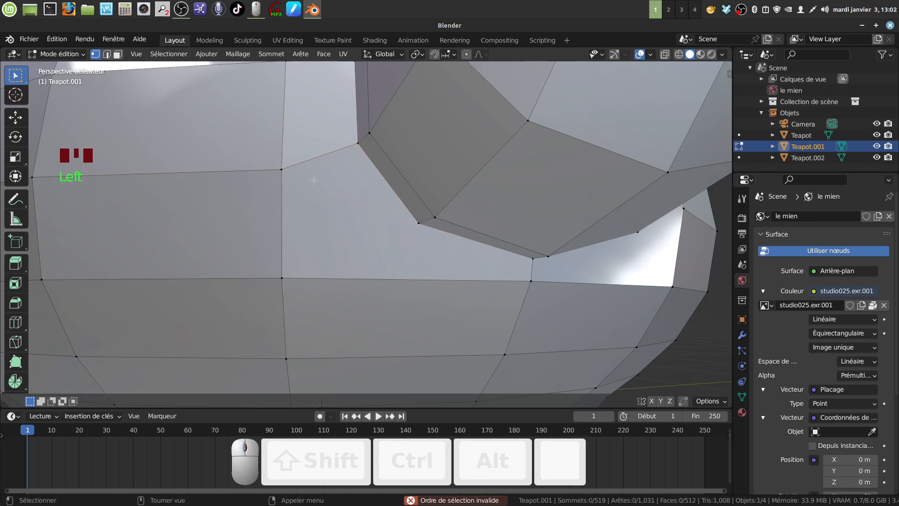
# Step: Select only the hole's lower near corner vertex and the adjacent body vertex, and connect them with an edge
pyautogui.click(294, 278)
pyautogui.keyDown('shift'); pyautogui.click(417, 234); pyautogui.keyUp('shift')
pyautogui.press('j')
# Step: Connect the hole's lower corner vertex on the opposite side to the adjacent body vertex with an edge
pyautogui.moveTo(437, 248); pyautogui.dragTo(486, 222, button='middle')
pyautogui.click(486, 215)
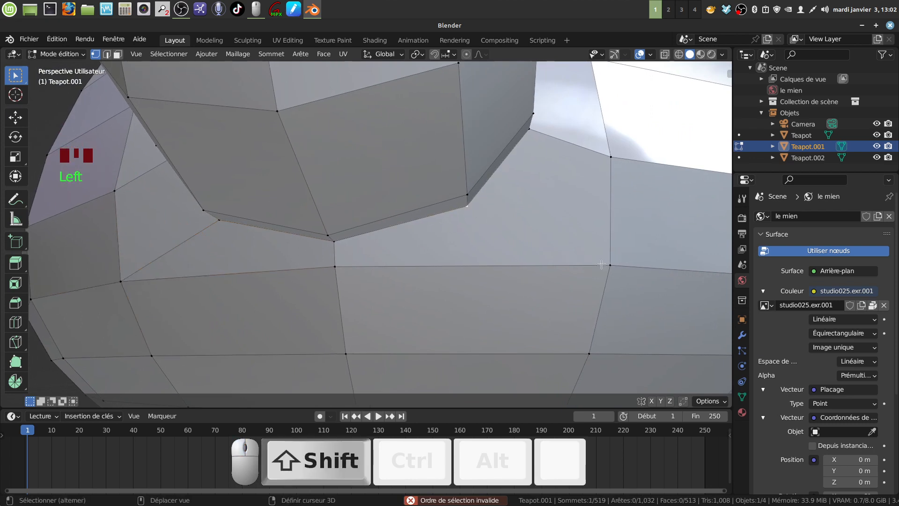
pyautogui.keyDown('shift'); pyautogui.click(583, 257); pyautogui.keyUp('shift')
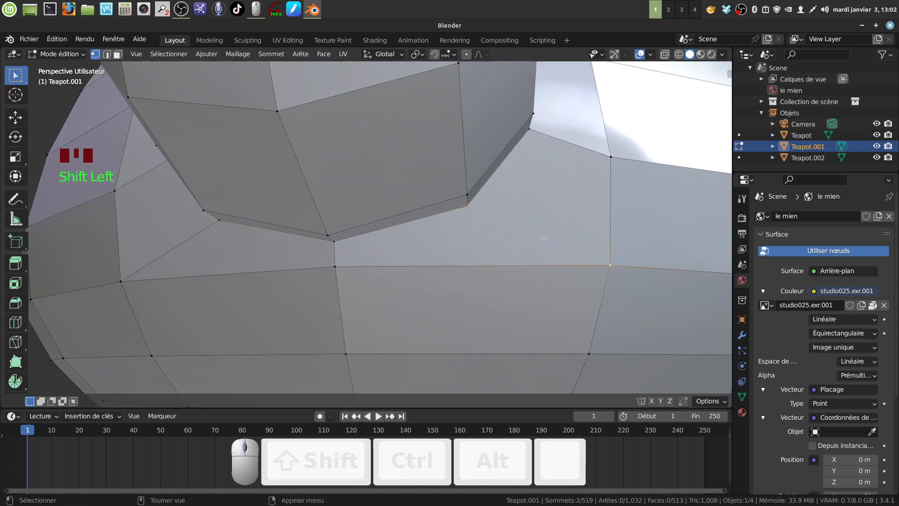
pyautogui.press('j')
pyautogui.moveTo(544, 239); pyautogui.dragTo(574, 206, button='middle')
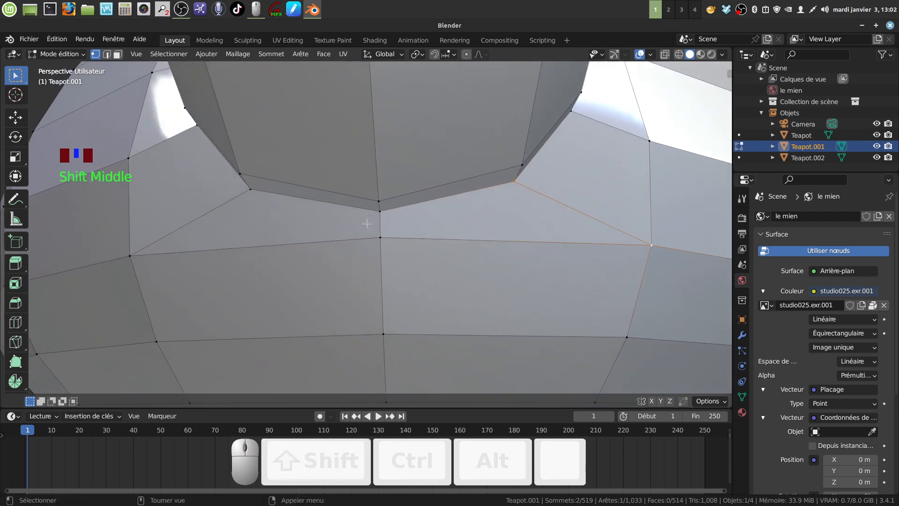
# Step: Check the bridged junction around the spout, and return the teapot to Object Mode
pyautogui.moveTo(367, 223); pyautogui.dragTo(442, 298, button='middle')
pyautogui.scroll(-4, 374, 225)
pyautogui.scroll(-2, 461, 262)
pyautogui.scroll(4, 461, 248)
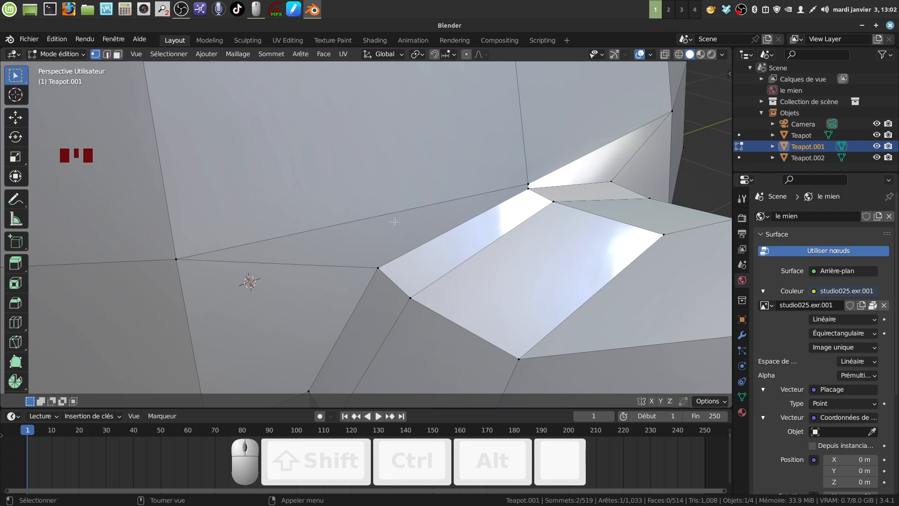
pyautogui.scroll(-6, 443, 242)
pyautogui.keyDown('shift'); pyautogui.moveTo(520, 287); pyautogui.dragTo(532, 232, button='middle'); pyautogui.keyUp('shift')
pyautogui.press('Tab')
pyautogui.scroll(-3, 489, 277)
pyautogui.keyDown('shift'); pyautogui.moveTo(335, 300); pyautogui.dragTo(342, 285, button='middle'); pyautogui.keyUp('shift')
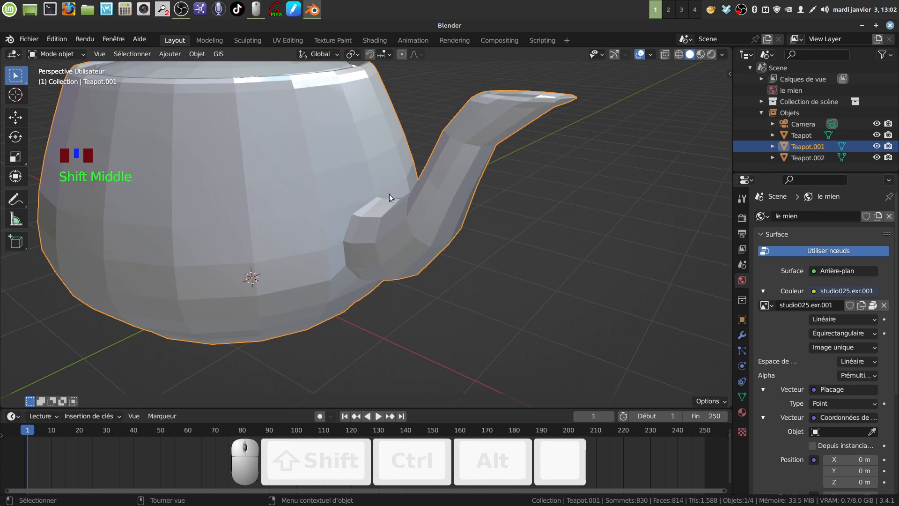
# Step: Add a Subdivision Surface modifier to the teapot body and set its viewport level to 2
pyautogui.click(742, 335)
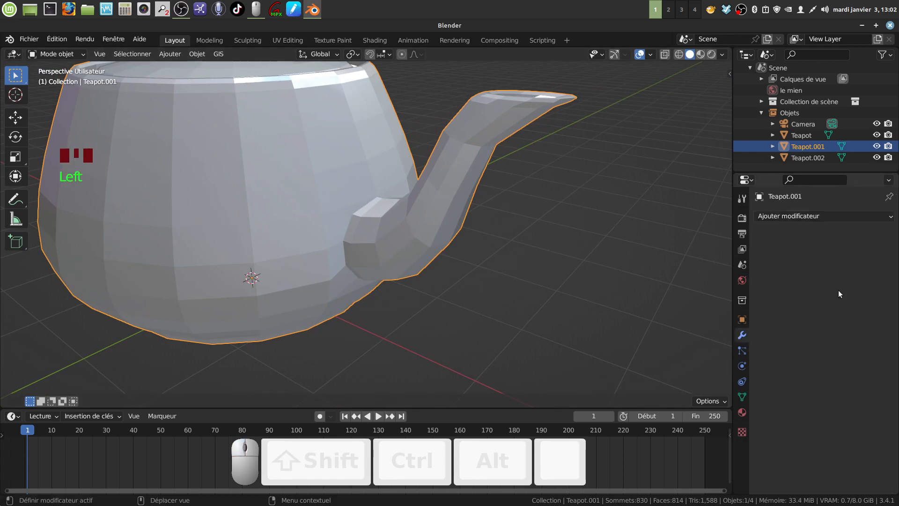
pyautogui.click(873, 216)
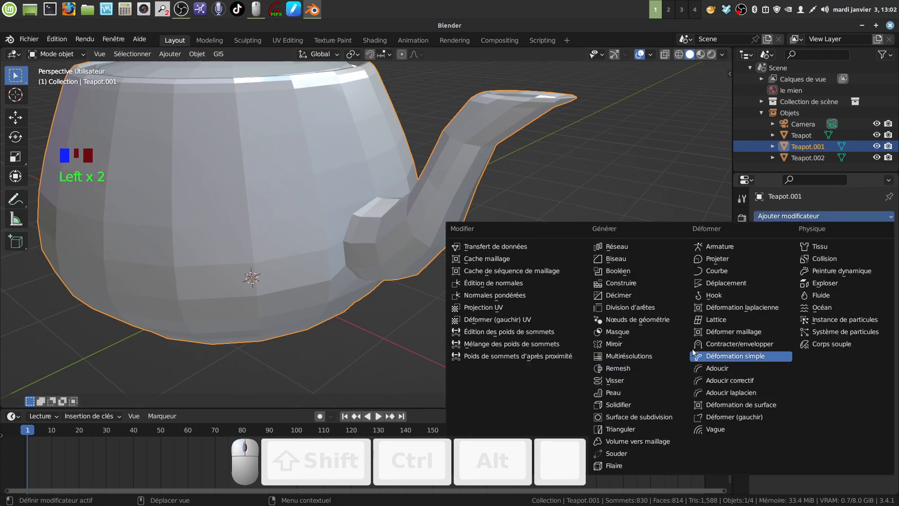
pyautogui.click(676, 417)
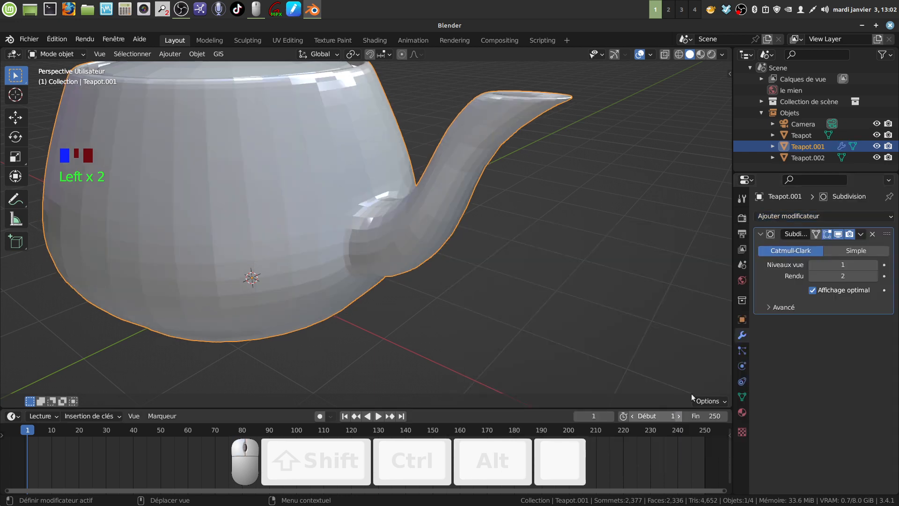
pyautogui.click(874, 265)
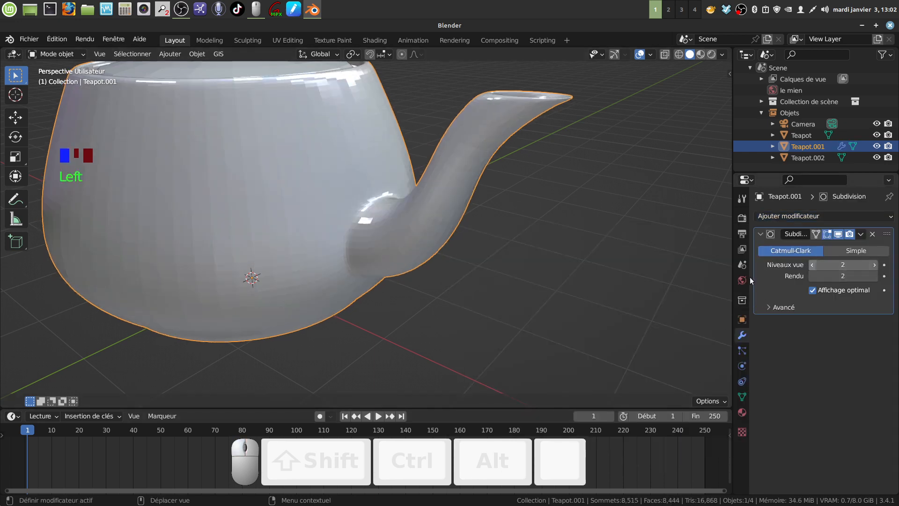
# Step: Apply smooth shading to the teapot body and check the result around the spout
pyautogui.rightClick(418, 239)
pyautogui.click(416, 240)
pyautogui.moveTo(416, 239); pyautogui.dragTo(544, 263, button='middle')
pyautogui.scroll(-2, 494, 249)
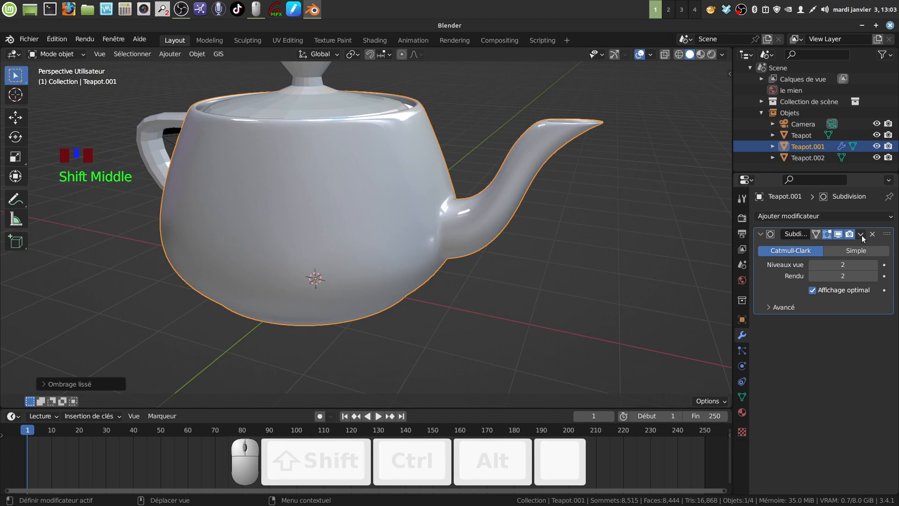
# Step: Turn off the subdivision's viewport display and open the body mesh in Edit Mode, facing its underside
pyautogui.click(838, 234)
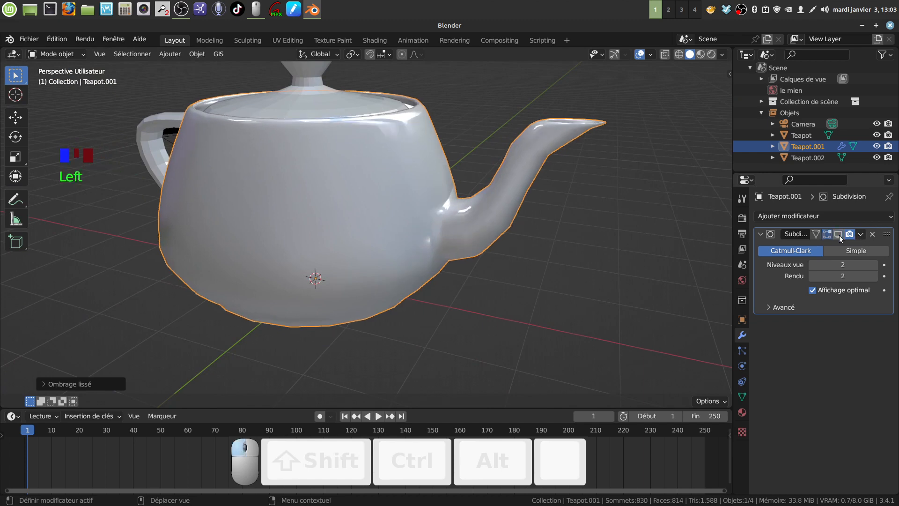
pyautogui.keyDown('shift'); pyautogui.moveTo(445, 229); pyautogui.dragTo(419, 197, button='middle'); pyautogui.keyUp('shift')
pyautogui.press('Tab')
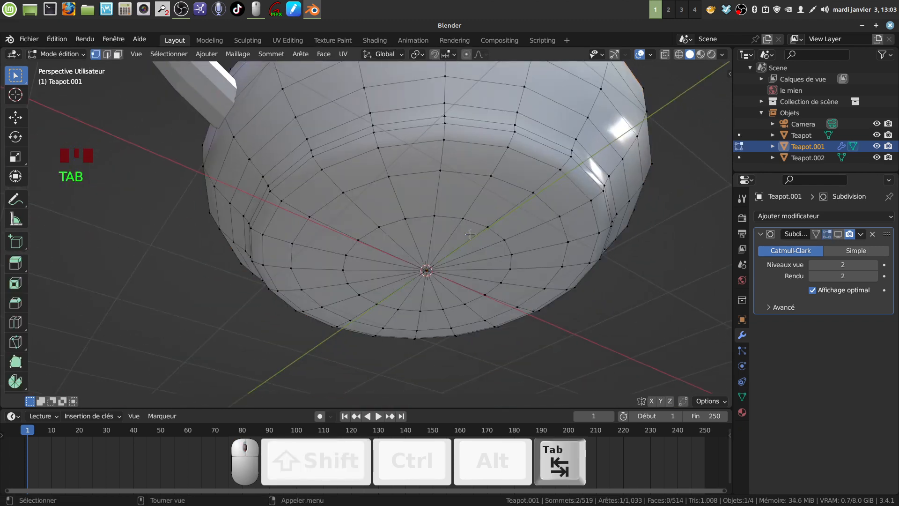
pyautogui.keyDown('shift'); pyautogui.moveTo(471, 234); pyautogui.dragTo(416, 227, button='middle'); pyautogui.keyUp('shift')
pyautogui.scroll(-2, 416, 227)
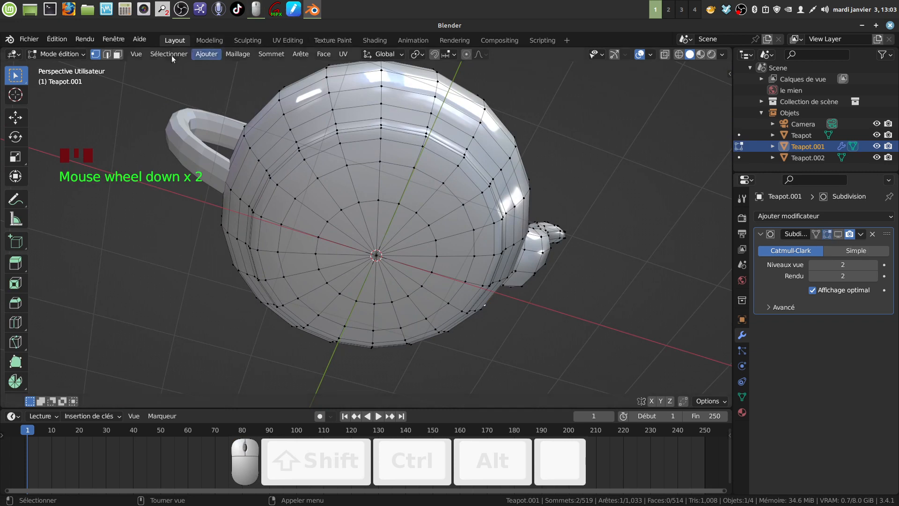
pyautogui.moveTo(412, 241); pyautogui.dragTo(380, 265, button='middle')
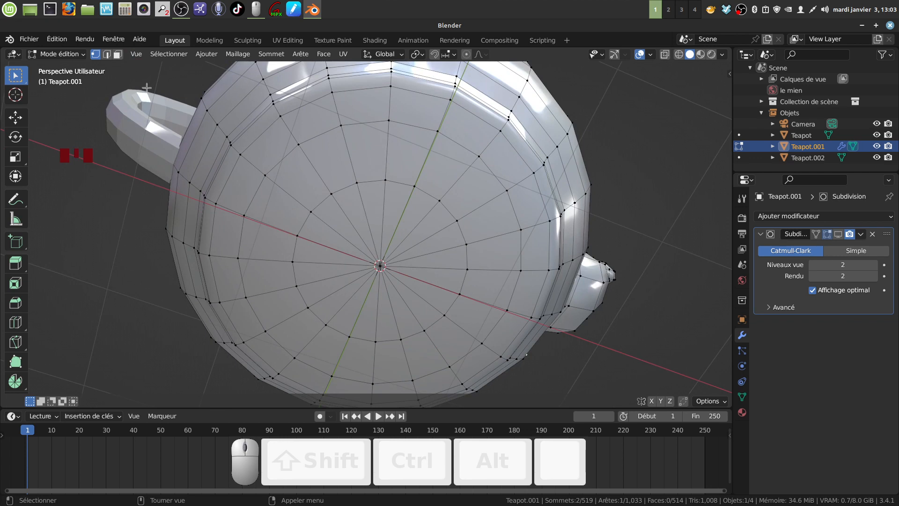
# Step: Select the ring of triangular faces around the centre of the underside in face mode and delete them
pyautogui.click(117, 54)
pyautogui.press('c')
pyautogui.moveTo(408, 259)
pyautogui.mouseDown()
pyautogui.moveTo(408, 234)
pyautogui.moveTo(377, 276)
pyautogui.moveTo(391, 277)
pyautogui.mouseUp()
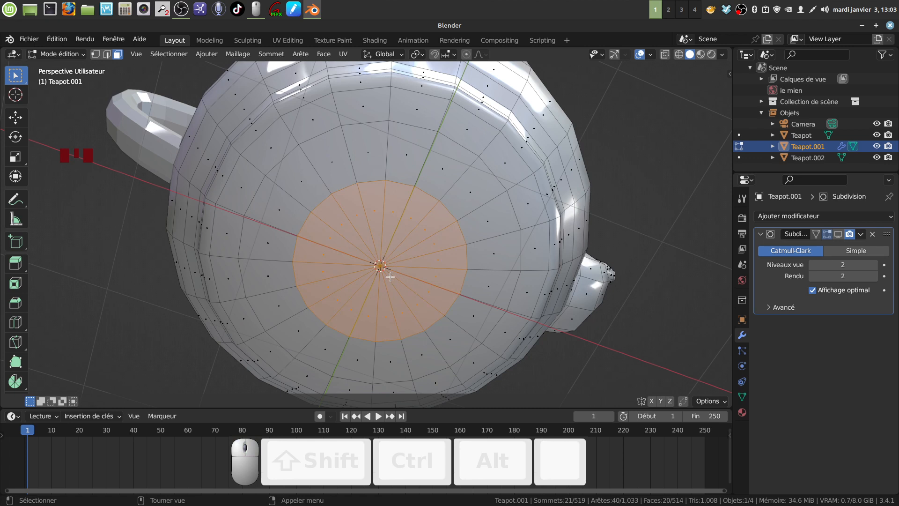
pyautogui.press('x')
pyautogui.click(364, 279)
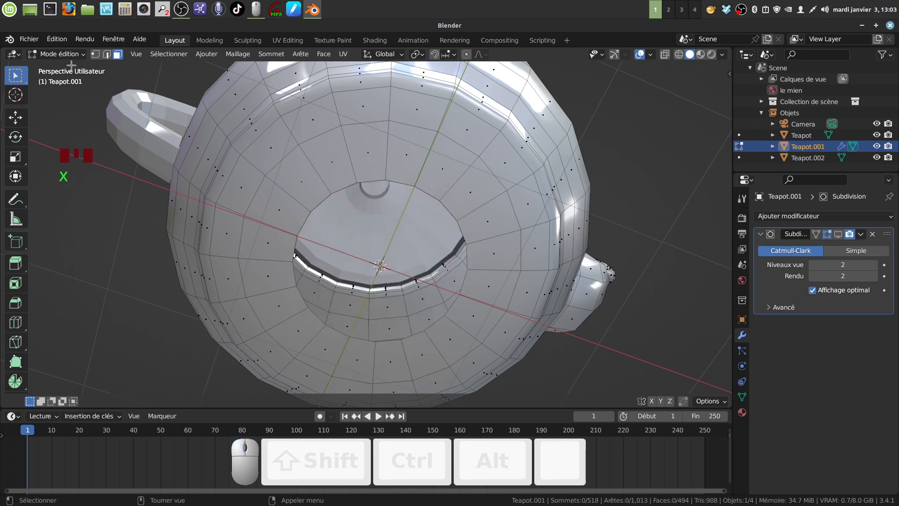
# Step: Select the edge loop around the hole in the underside and close it with Grid Fill
pyautogui.click(107, 57)
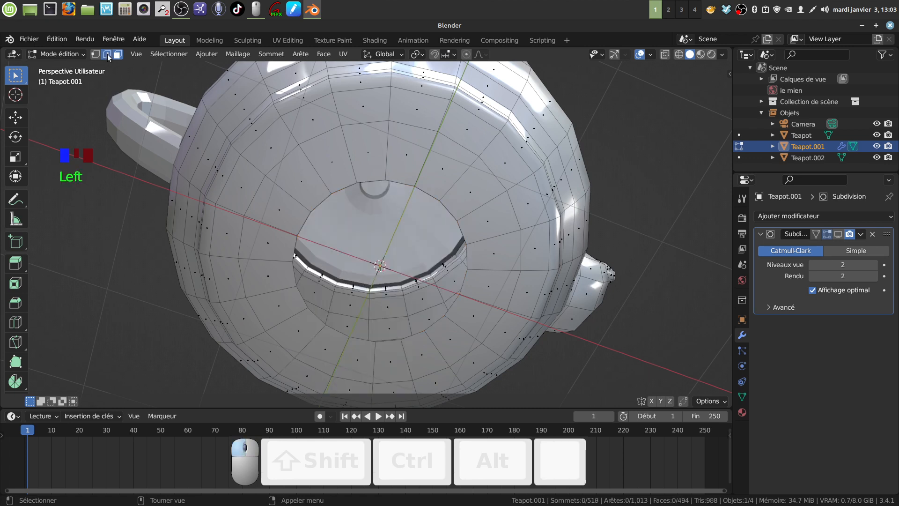
pyautogui.keyDown('alt'); pyautogui.click(306, 220); pyautogui.keyUp('alt')
pyautogui.moveTo(305, 220); pyautogui.dragTo(284, 124, button='middle')
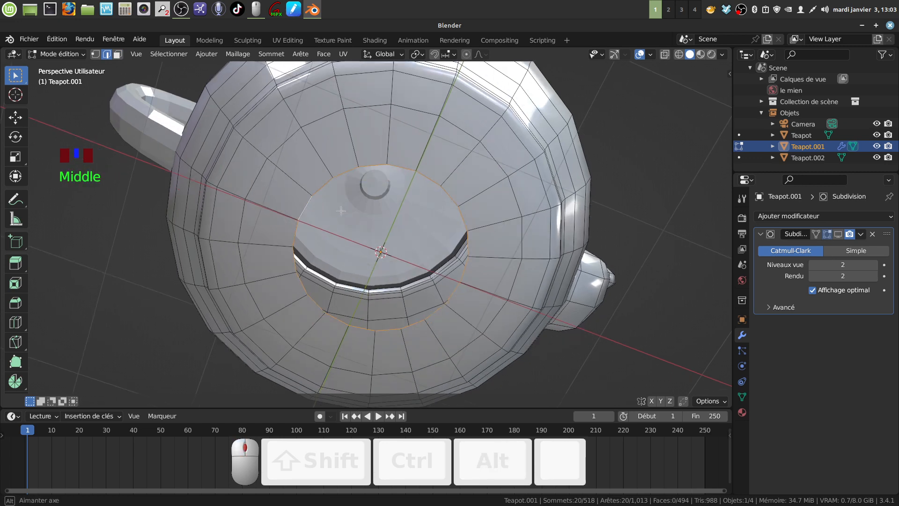
pyautogui.click(324, 55)
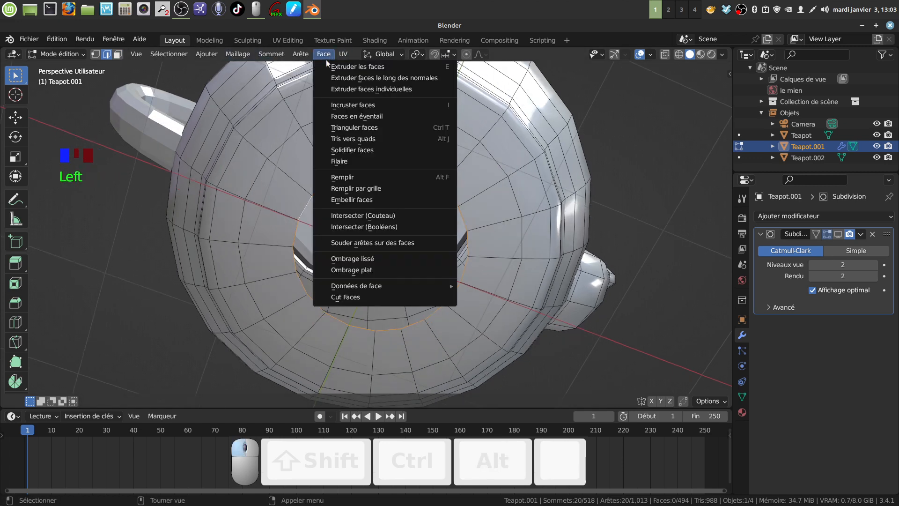
pyautogui.click(368, 187)
pyautogui.moveTo(398, 214)
pyautogui.mouseDown(button='middle')
pyautogui.moveTo(408, 197)
pyautogui.moveTo(396, 199)
pyautogui.mouseUp(button='middle')
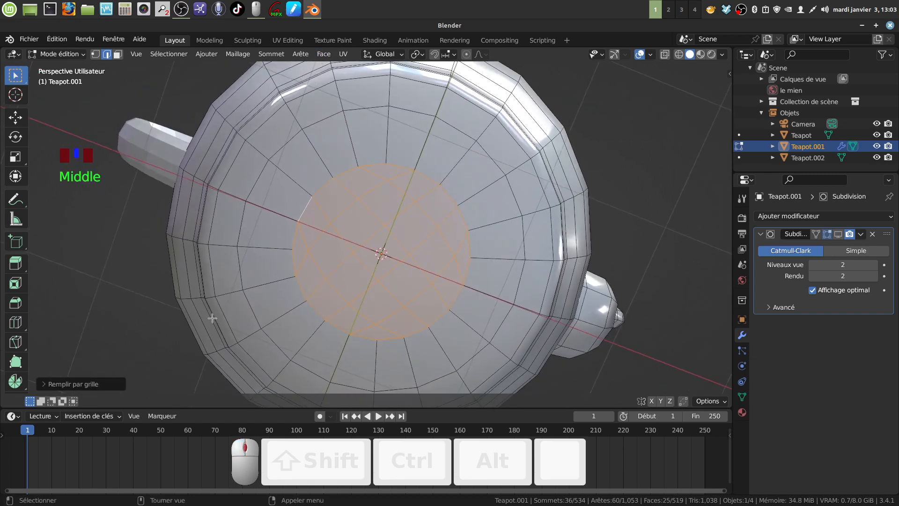
# Step: Enable simple blending for the grid fill on the underside and inspect the resulting face grid
pyautogui.click(45, 383)
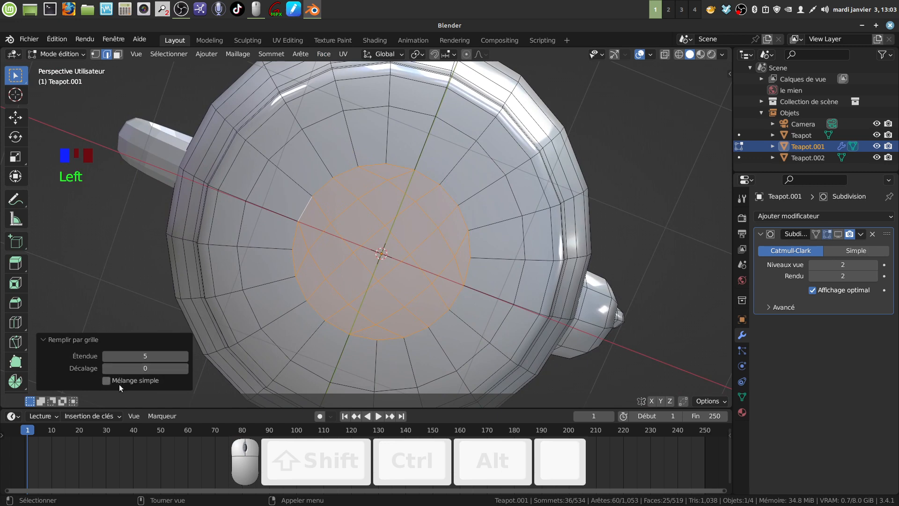
pyautogui.click(107, 380)
pyautogui.click(107, 380)
pyautogui.click(107, 380)
pyautogui.moveTo(449, 255); pyautogui.dragTo(510, 264, button='middle')
pyautogui.scroll(2, 456, 260)
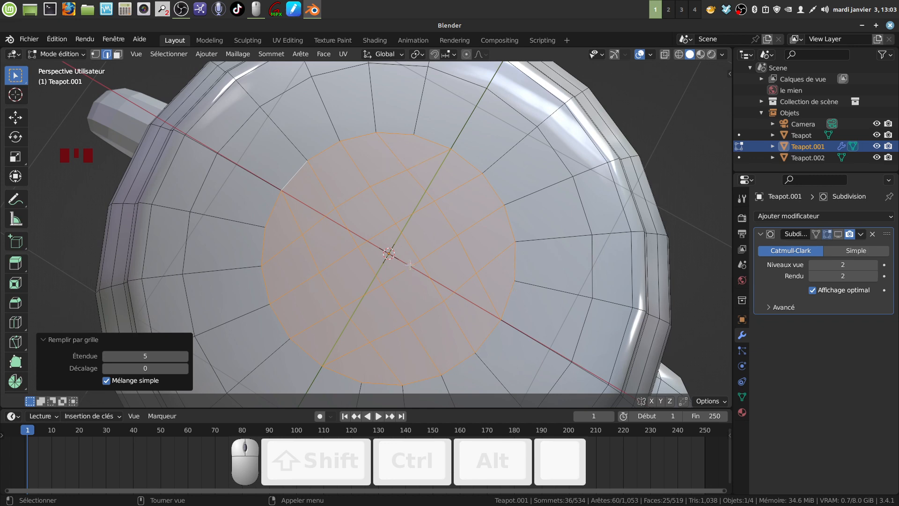
# Step: Examine the underside in Object Mode with the subdivision displayed, and switch the subdivision's viewport display back off
pyautogui.scroll(-3, 402, 264)
pyautogui.moveTo(403, 264); pyautogui.dragTo(804, 238, button='middle')
pyautogui.press('Tab')
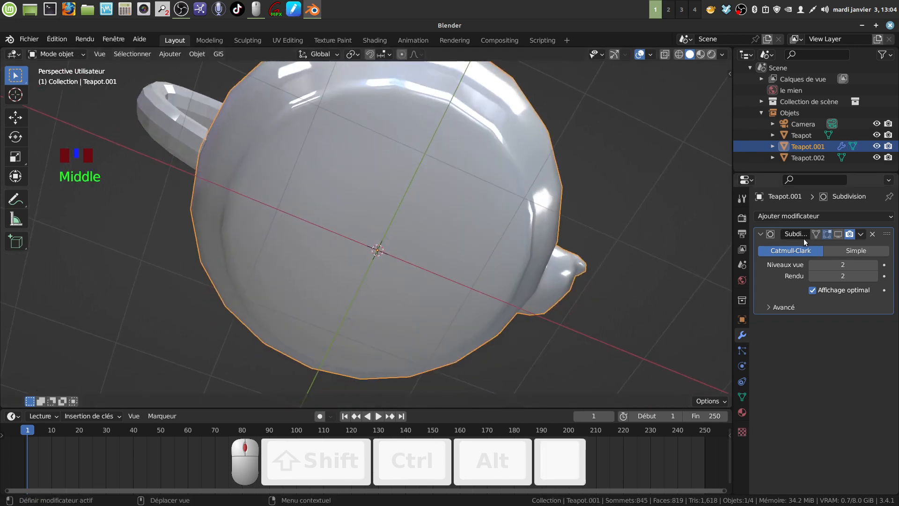
pyautogui.click(839, 235)
pyautogui.press('Tab')
pyautogui.press('Tab')
pyautogui.moveTo(497, 238); pyautogui.dragTo(490, 283, button='middle')
pyautogui.scroll(-3, 508, 285)
pyautogui.click(838, 234)
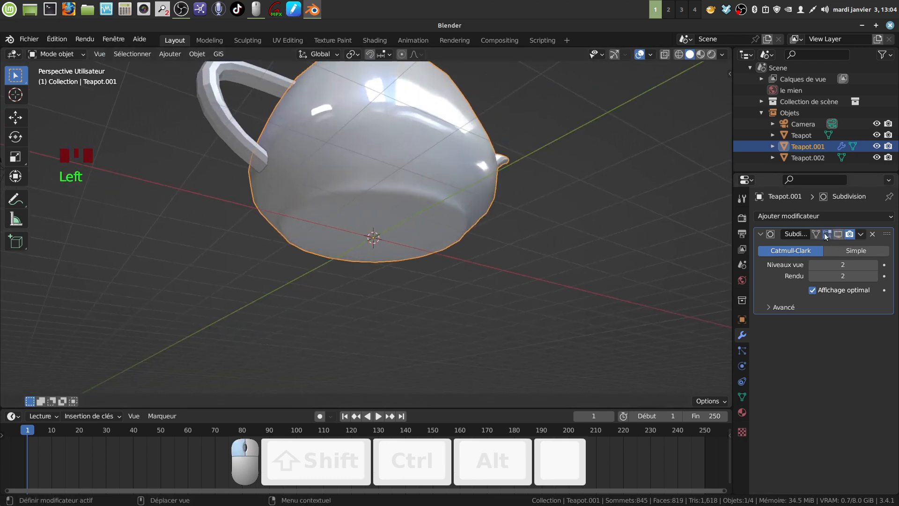
# Step: Examine where the handle meets the teapot body, checking the body's wireframe on that side
pyautogui.moveTo(504, 197); pyautogui.dragTo(461, 259, button='middle')
pyautogui.keyDown('shift'); pyautogui.moveTo(461, 260); pyautogui.dragTo(520, 352, button='middle'); pyautogui.keyUp('shift')
pyautogui.moveTo(520, 352); pyautogui.dragTo(436, 345, button='middle')
pyautogui.keyDown('shift'); pyautogui.moveTo(436, 345); pyautogui.dragTo(435, 309, button='middle'); pyautogui.keyUp('shift')
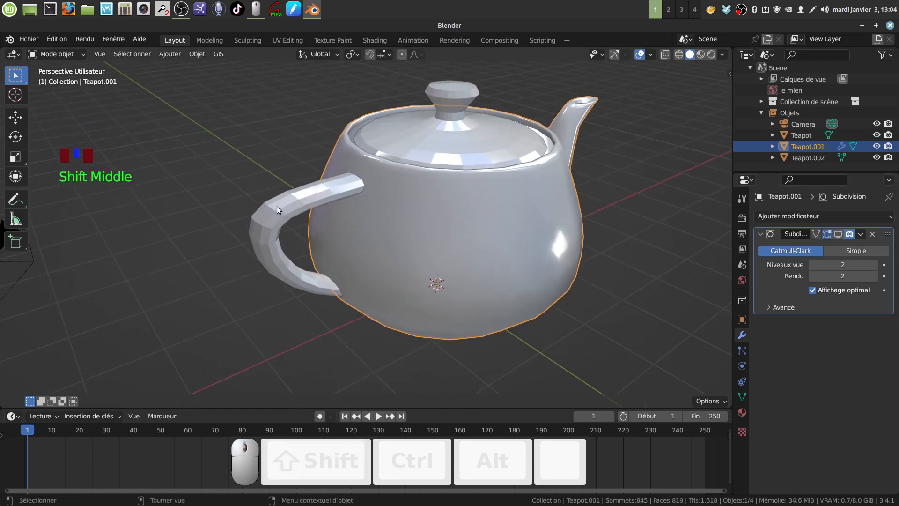
pyautogui.moveTo(309, 206); pyautogui.dragTo(289, 210, button='middle')
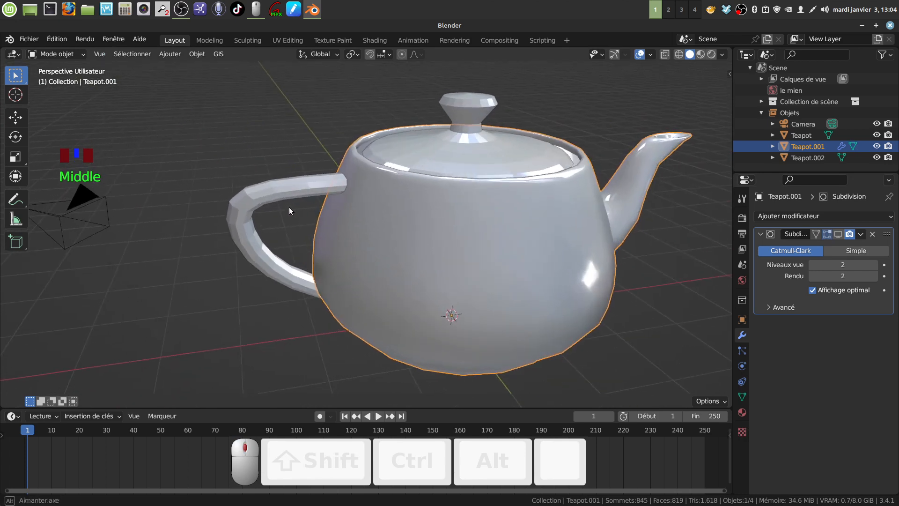
pyautogui.moveTo(634, 203); pyautogui.dragTo(614, 195, button='middle')
pyautogui.press('Tab')
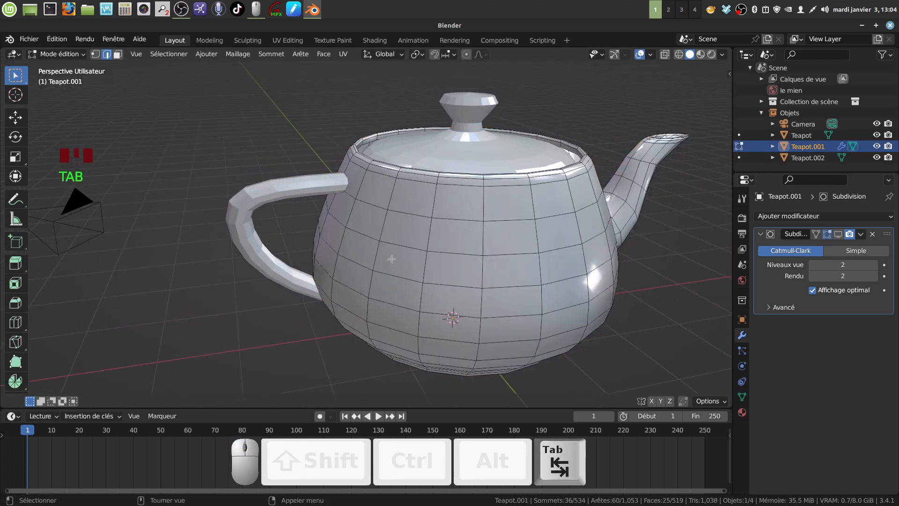
pyautogui.press('Tab')
pyautogui.moveTo(392, 256); pyautogui.dragTo(350, 215, button='middle')
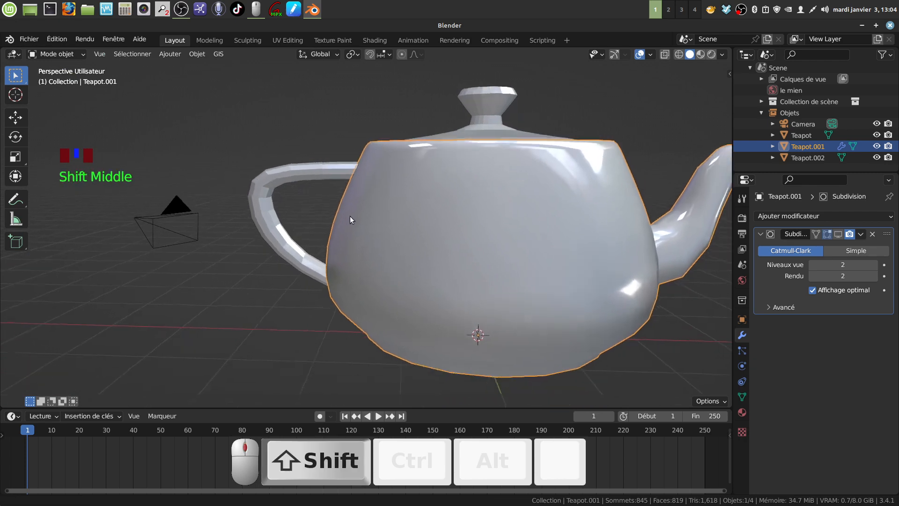
# Step: Select the handle and, in front view with the move gizmo shown, shift it slightly along X into the body
pyautogui.click(300, 177)
pyautogui.press('KP_1')
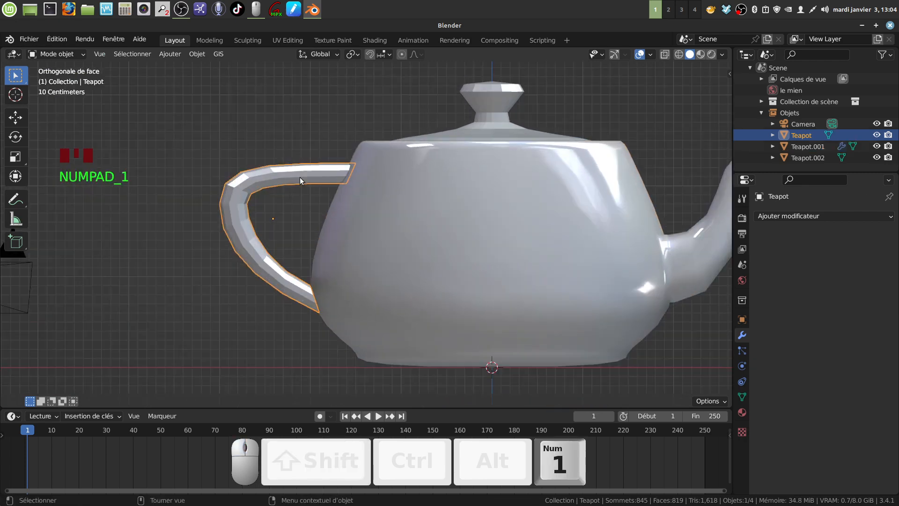
pyautogui.scroll(2, 300, 177)
pyautogui.moveTo(300, 177)
pyautogui.keyDown('shift'); pyautogui.mouseDown(button='middle')
pyautogui.moveTo(296, 142)
pyautogui.moveTo(296, 182)
pyautogui.mouseUp(button='middle'); pyautogui.keyUp('shift')
pyautogui.press('Tab')
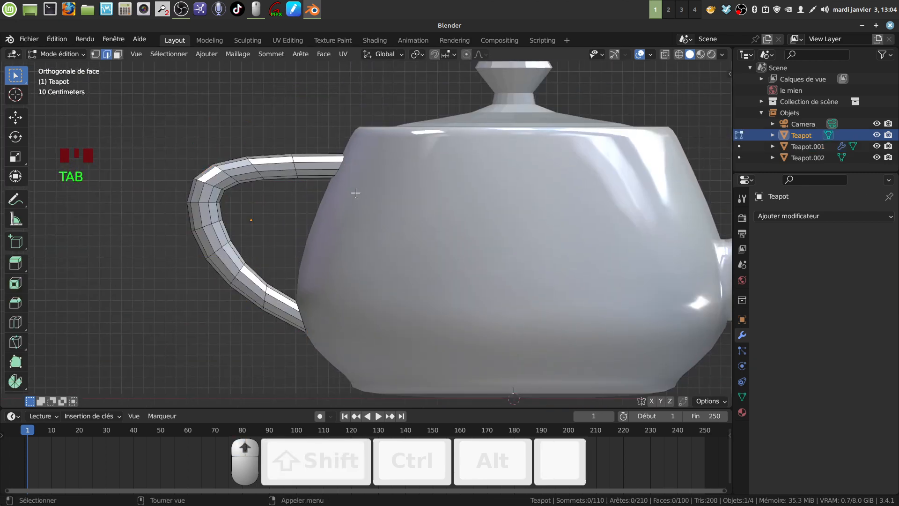
pyautogui.scroll(2, 360, 176)
pyautogui.keyDown('shift'); pyautogui.moveTo(360, 176); pyautogui.dragTo(384, 167, button='middle'); pyautogui.keyUp('shift')
pyautogui.scroll(-2, 385, 167)
pyautogui.press('Tab')
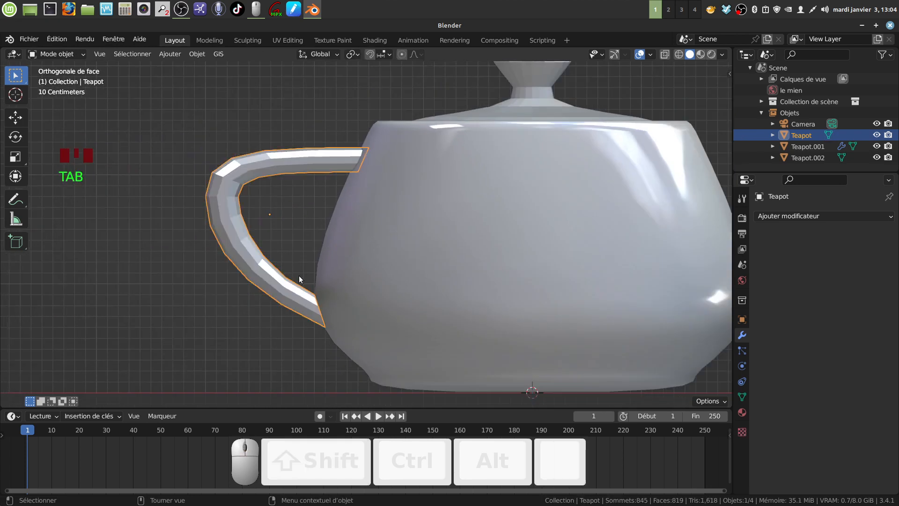
pyautogui.click(613, 55)
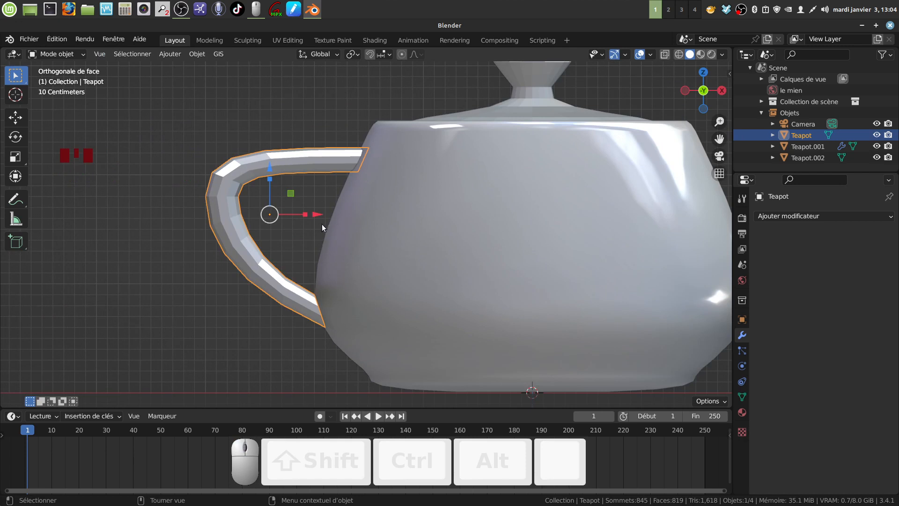
pyautogui.moveTo(318, 215); pyautogui.dragTo(326, 213)
# Step: Add one centred loop cut to the handle's last upper segment, just before the body
pyautogui.moveTo(353, 175); pyautogui.dragTo(416, 72, button='middle')
pyautogui.press('Tab')
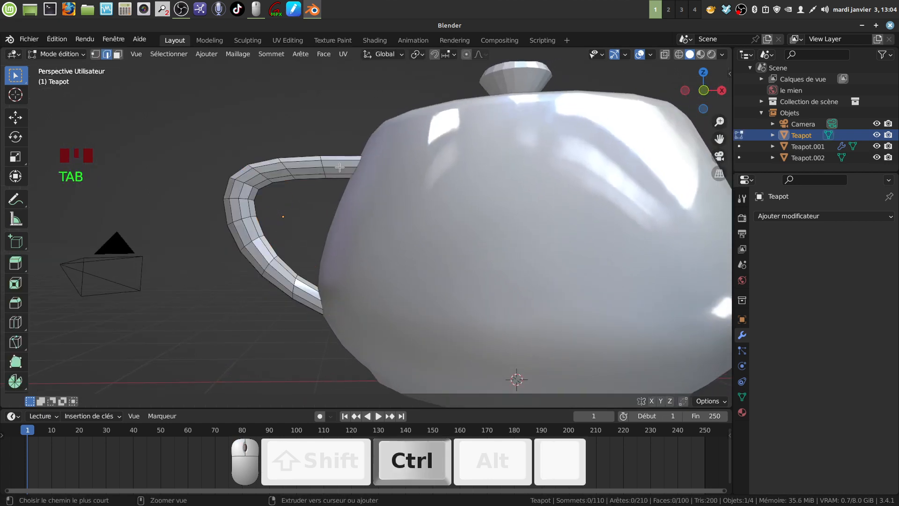
pyautogui.hotkey('ctrl', 'r')
pyautogui.click(346, 167)
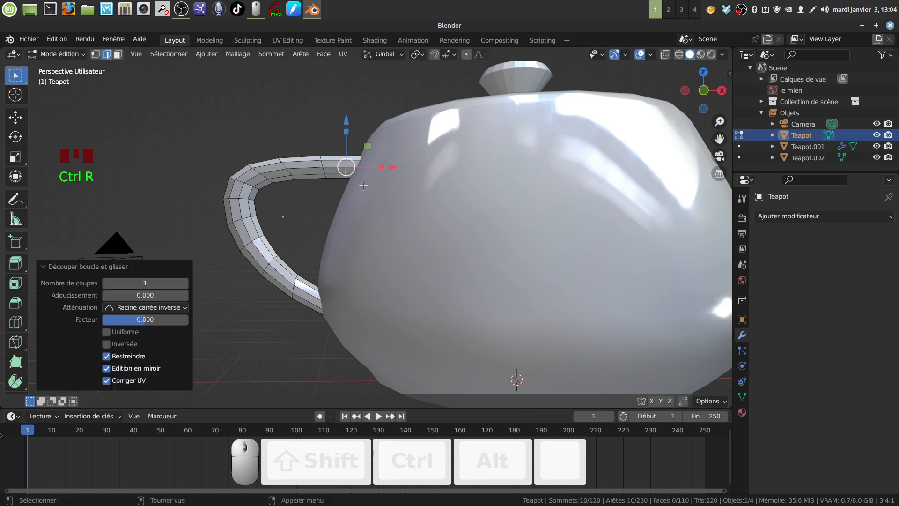
# Step: In front view, rotate the new upper loop about 22.3° and move it about 0.06 m along X toward the body
pyautogui.press('KP_1')
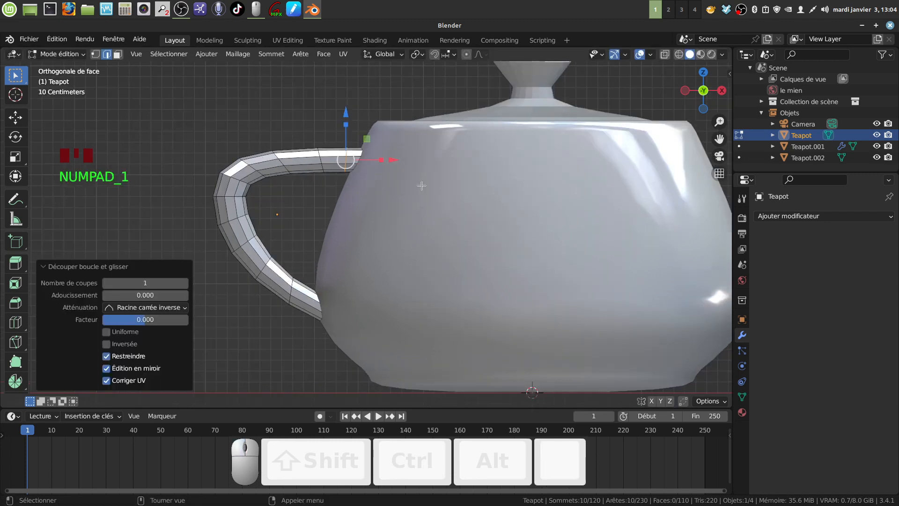
pyautogui.press('r')
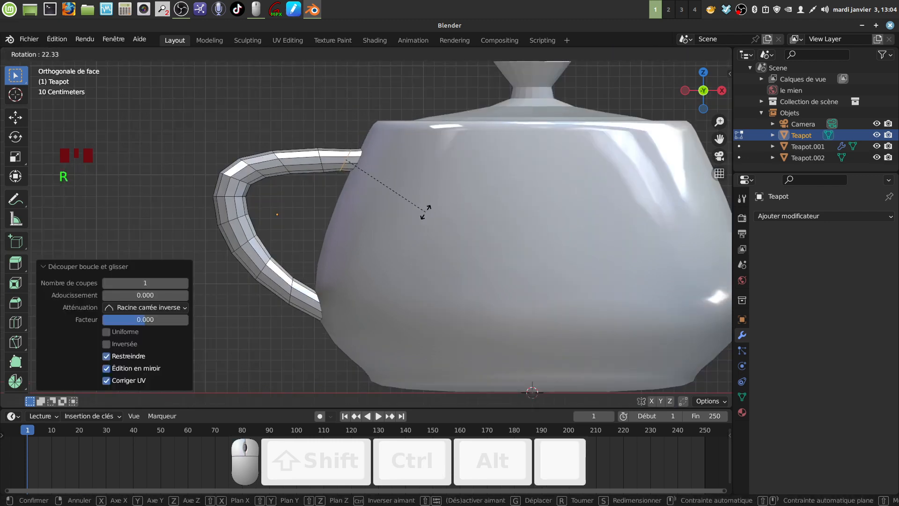
pyautogui.click(425, 212)
pyautogui.press('g')
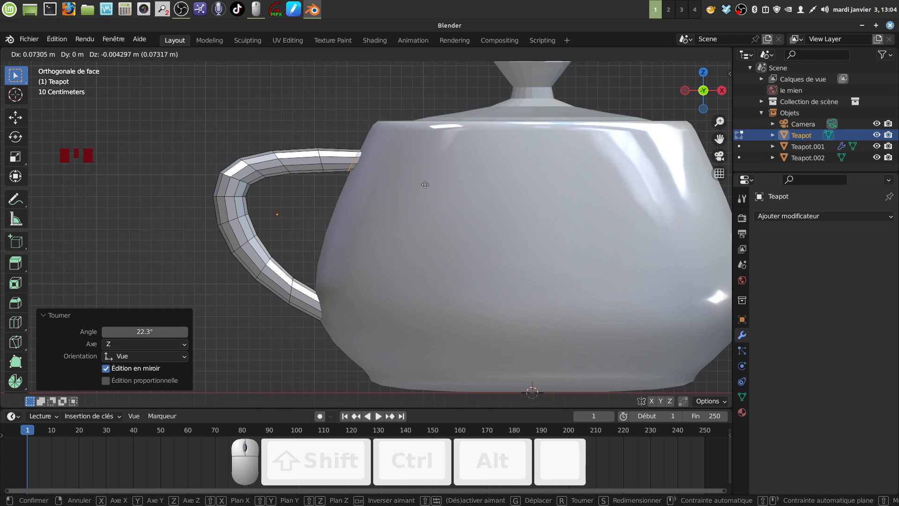
pyautogui.click(424, 184)
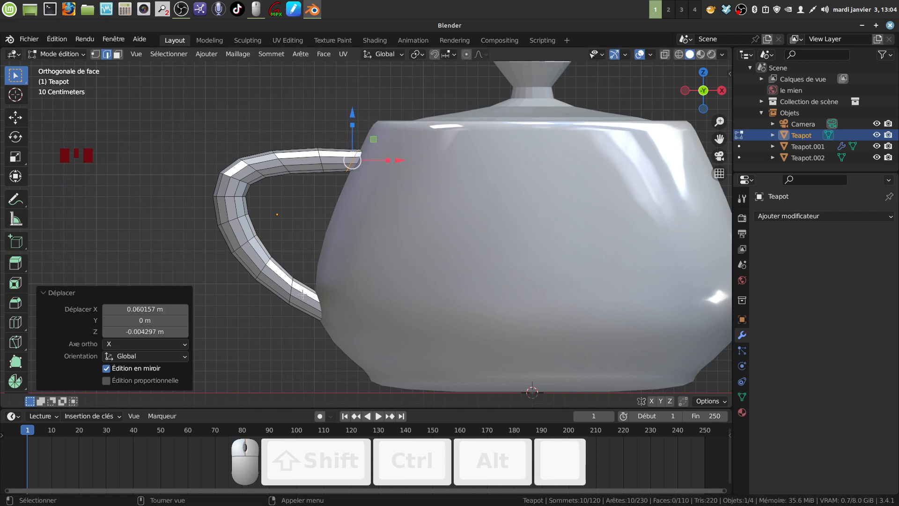
# Step: Clear the selection and add one centred loop cut to the handle's last lower segment, near the body
pyautogui.press('a')
pyautogui.hotkey('ctrl', 'r')
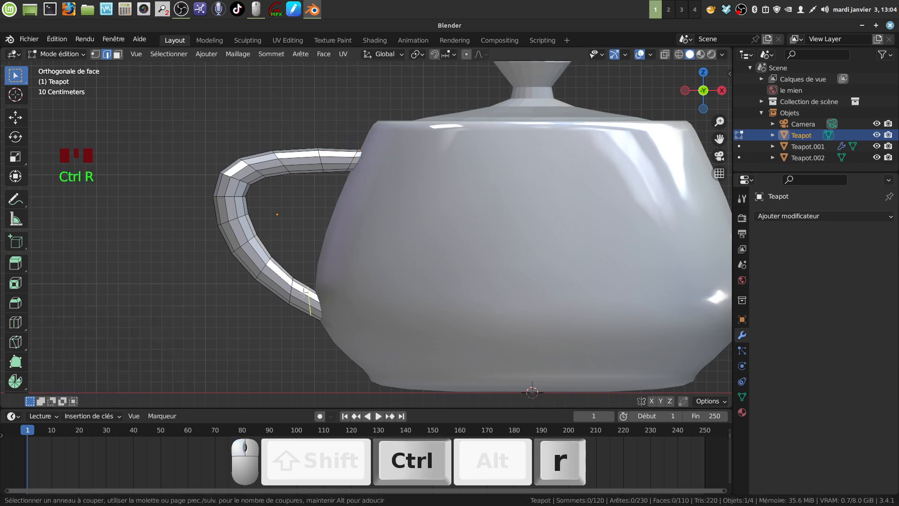
pyautogui.click(304, 292)
pyautogui.rightClick(310, 300)
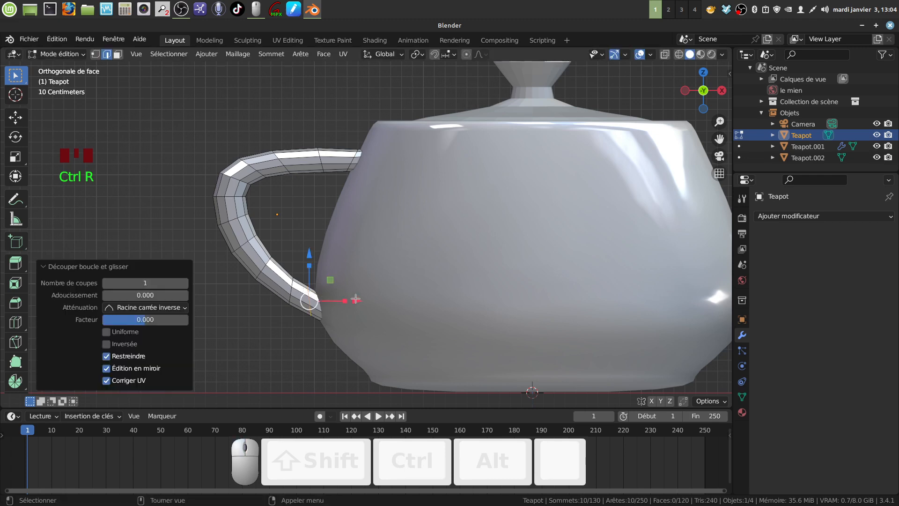
# Step: Move the handle's new lower loop about 0.047 m along X toward the body and about 0.034 m down along Z
pyautogui.moveTo(357, 301); pyautogui.dragTo(363, 301)
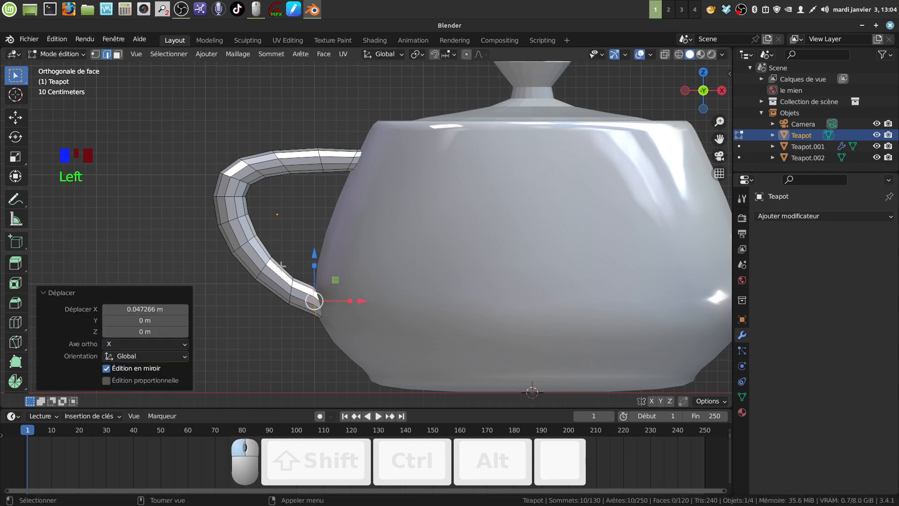
pyautogui.moveTo(311, 255); pyautogui.dragTo(315, 257)
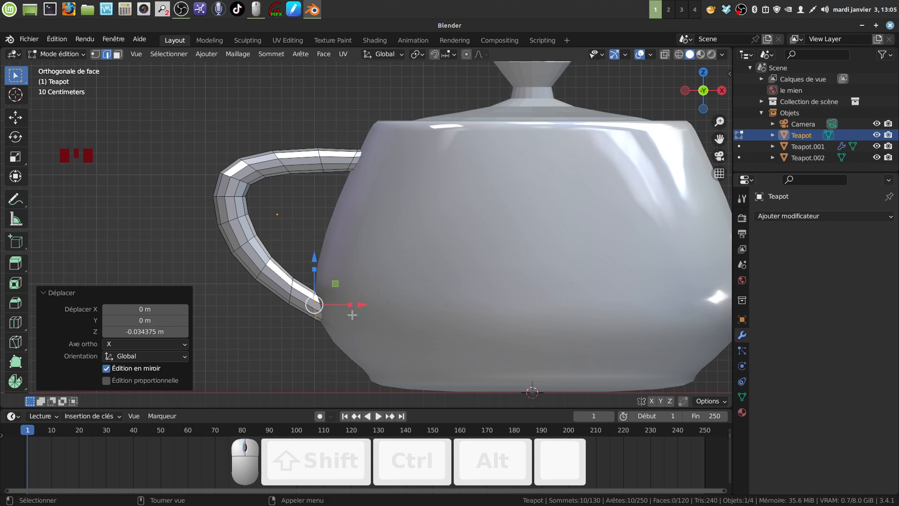
pyautogui.press('shift')
# Step: Duplicate the handle's lower loop in place and separate the copy into its own object
pyautogui.press('shift')
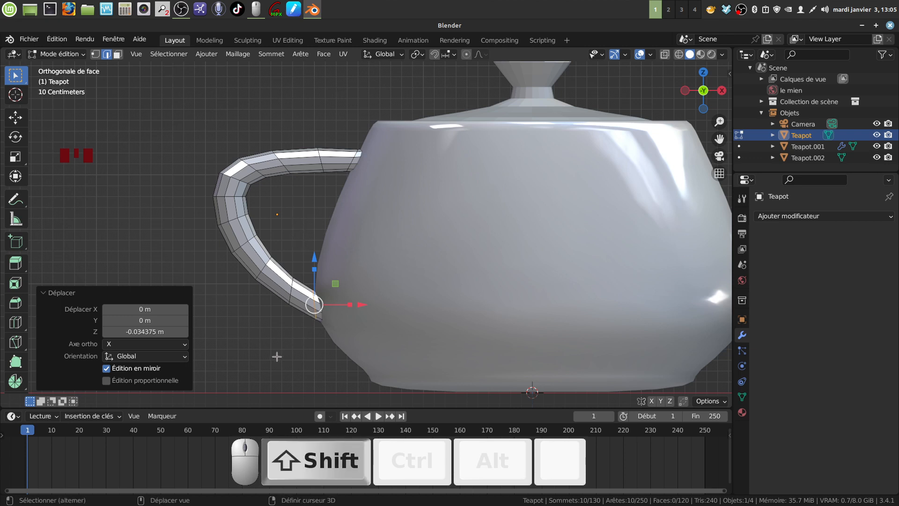
pyautogui.hotkey('shift', 'd')
pyautogui.click(277, 357)
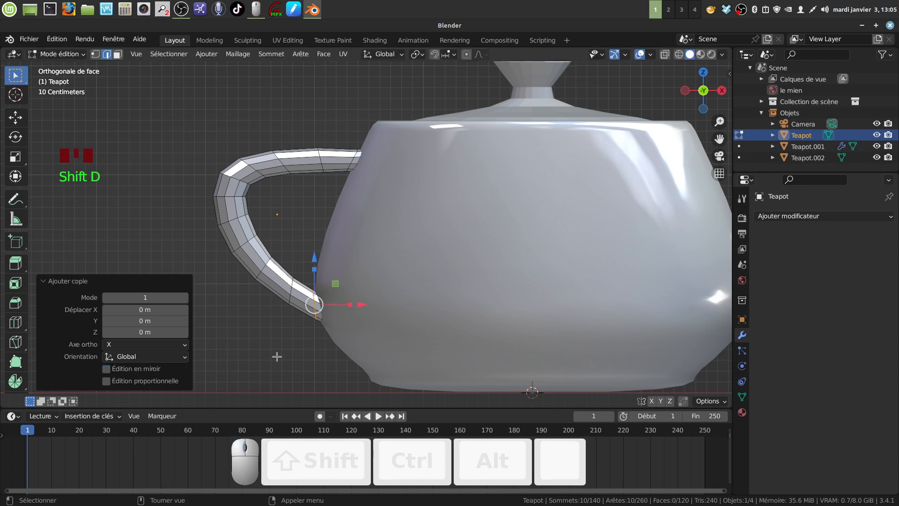
pyautogui.press('p')
pyautogui.click(277, 356)
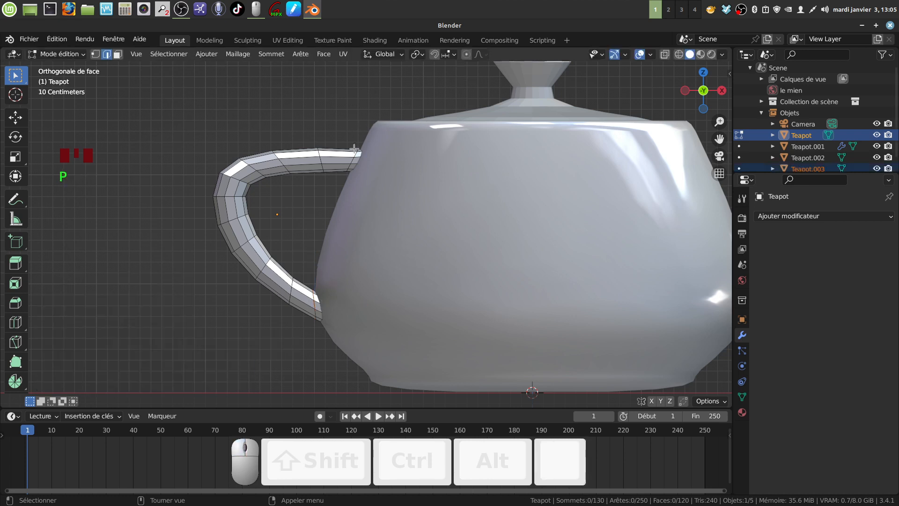
# Step: Select the handle's upper loop near the body, duplicate it in place and separate the copy into its own object
pyautogui.keyDown('alt'); pyautogui.click(353, 160); pyautogui.keyUp('alt')
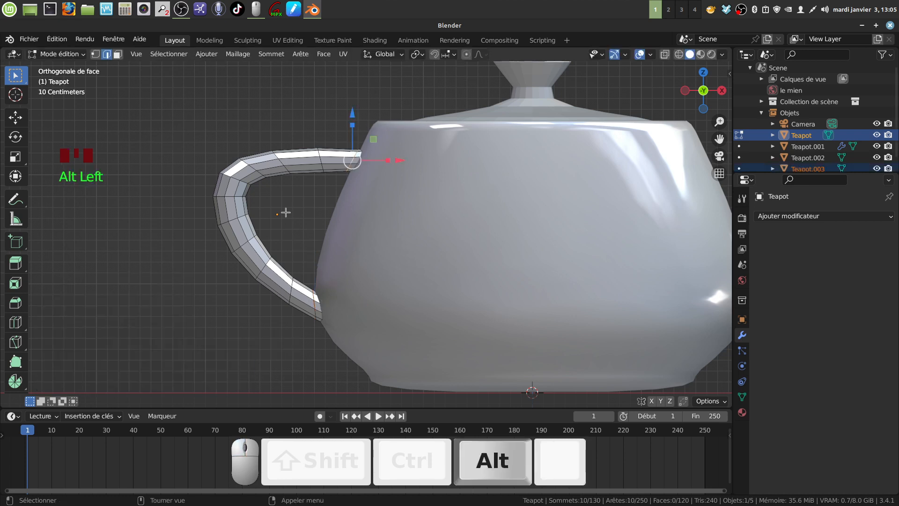
pyautogui.press('shift')
pyautogui.hotkey('shift', 'd')
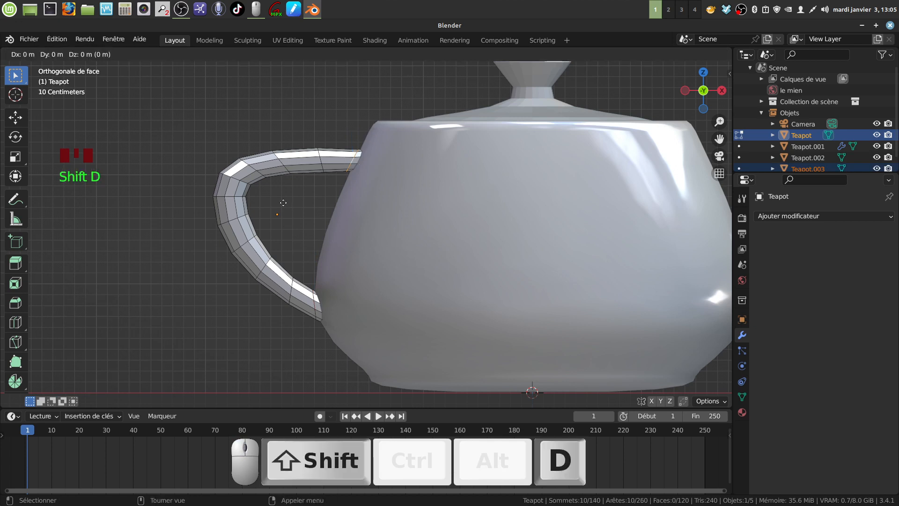
pyautogui.click(283, 202)
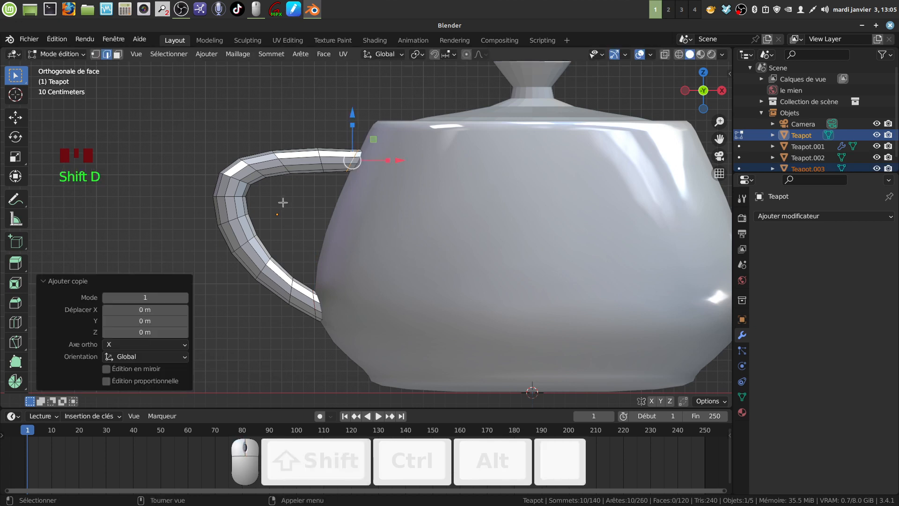
pyautogui.press('p')
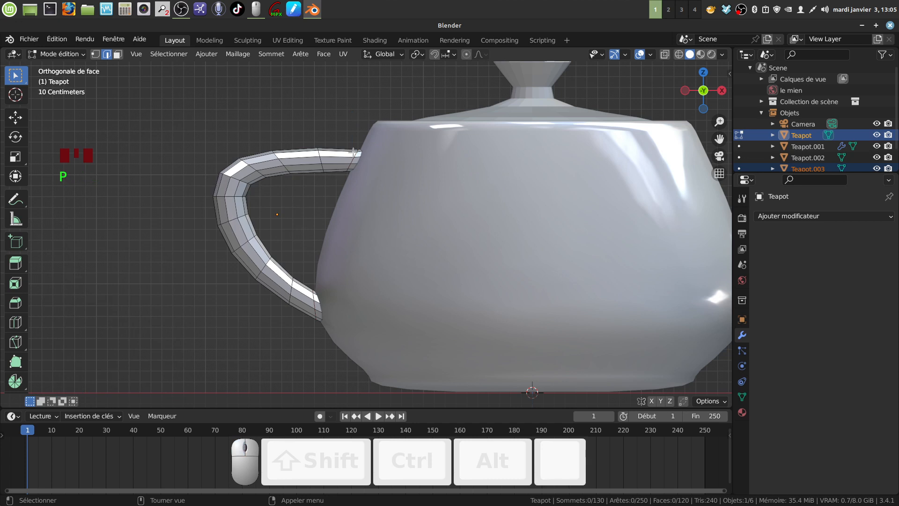
# Step: In face select mode, select the whole linked handle mesh and hide it to expose the two separated rings
pyautogui.keyDown('shift'); pyautogui.moveTo(318, 277); pyautogui.dragTo(367, 252, button='middle'); pyautogui.keyUp('shift')
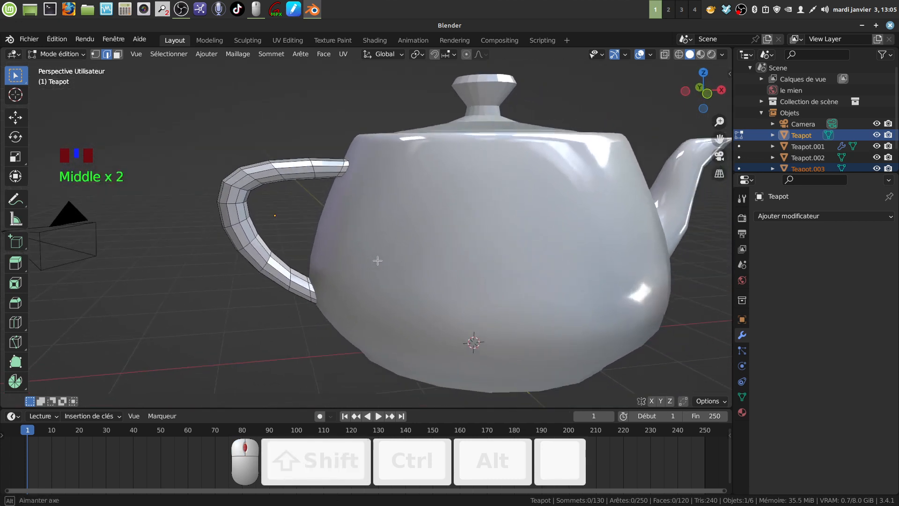
pyautogui.press('KP_1')
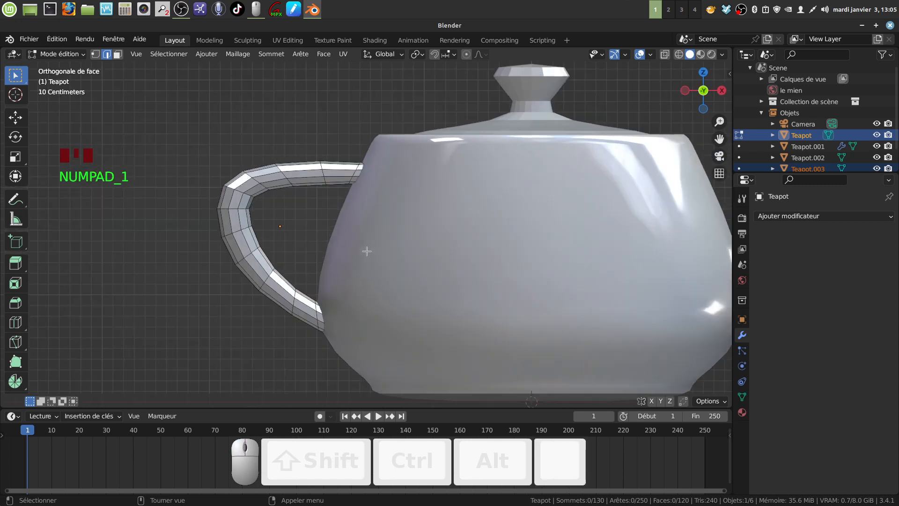
pyautogui.keyDown('shift'); pyautogui.moveTo(366, 251); pyautogui.dragTo(373, 252, button='middle'); pyautogui.keyUp('shift')
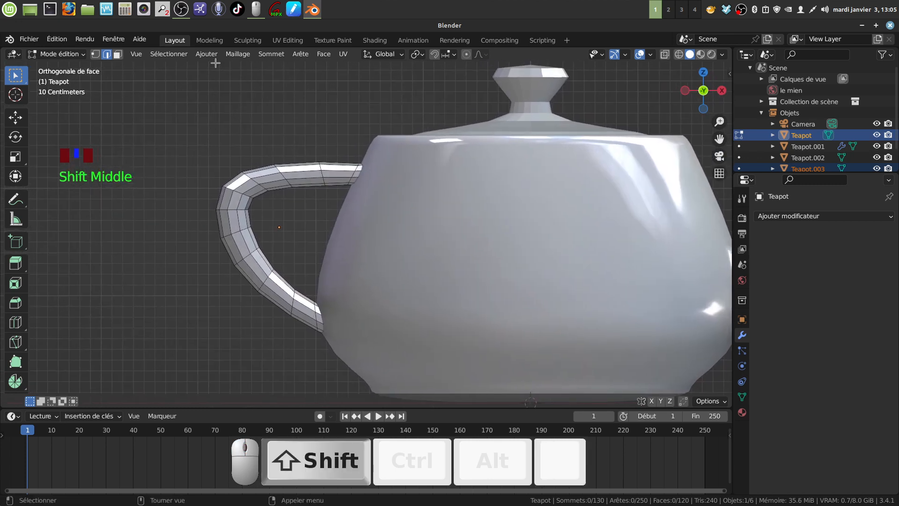
pyautogui.click(117, 54)
pyautogui.click(280, 181)
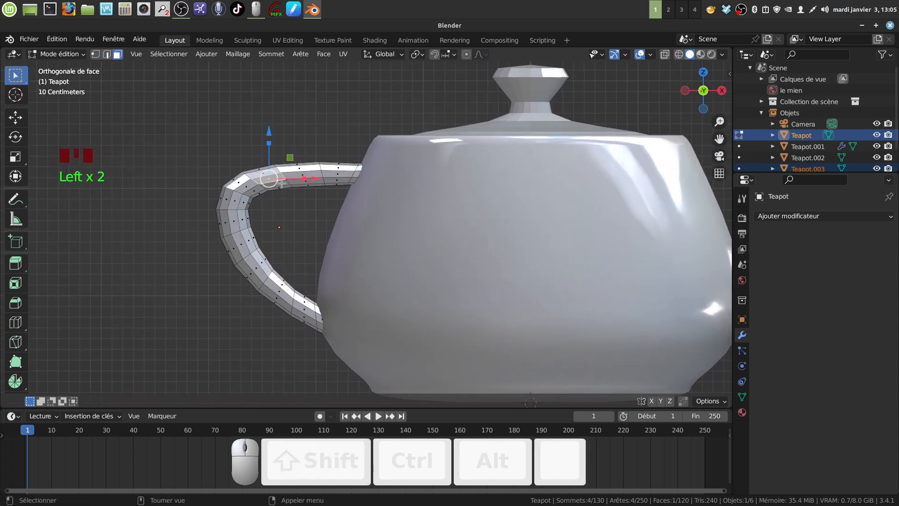
pyautogui.hotkey('ctrl', 'l')
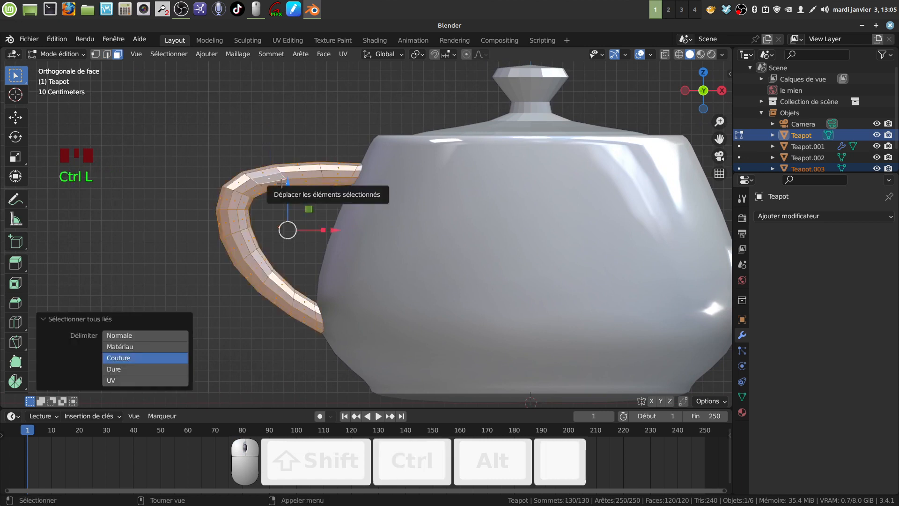
pyautogui.press('h')
pyautogui.moveTo(294, 174); pyautogui.dragTo(370, 217, button='middle')
pyautogui.scroll(2, 416, 271)
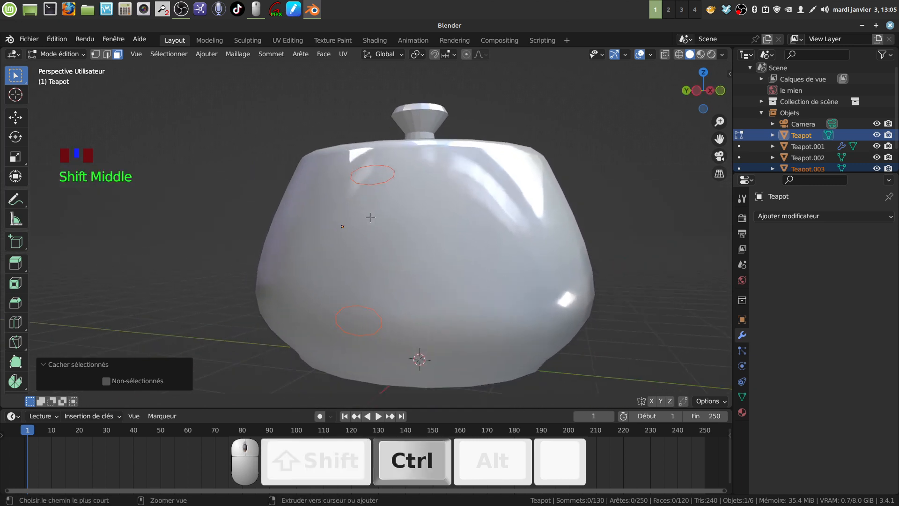
# Step: In left view, clear the object selection in object mode and return to editing the handle
pyautogui.press('ctrl+KP_3')
pyautogui.keyDown('shift'); pyautogui.moveTo(370, 217); pyautogui.dragTo(381, 217, button='middle'); pyautogui.keyUp('shift')
pyautogui.press('Tab')
pyautogui.click(644, 206)
pyautogui.press('Tab')
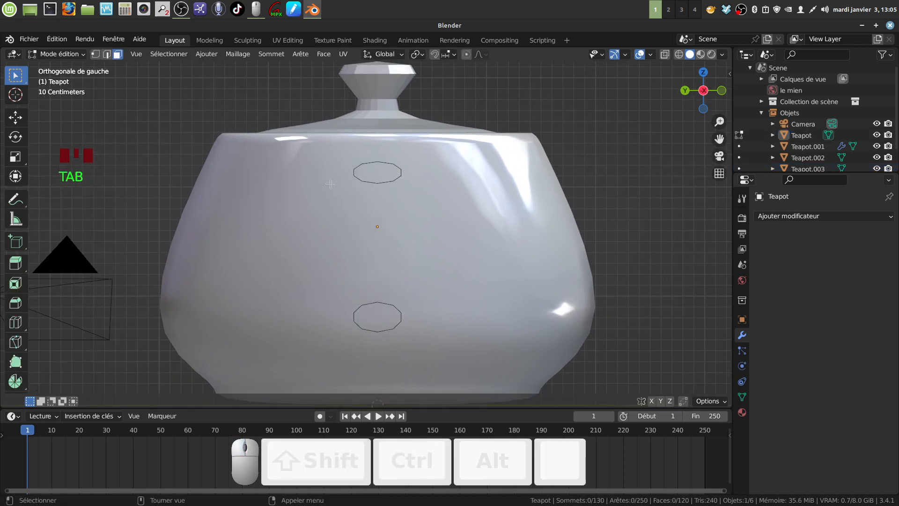
# Step: Reveal the handle's hidden faces in edit mode
pyautogui.press('Tab')
pyautogui.moveTo(444, 196); pyautogui.dragTo(368, 219, button='middle')
pyautogui.press('Tab')
pyautogui.press('Tab')
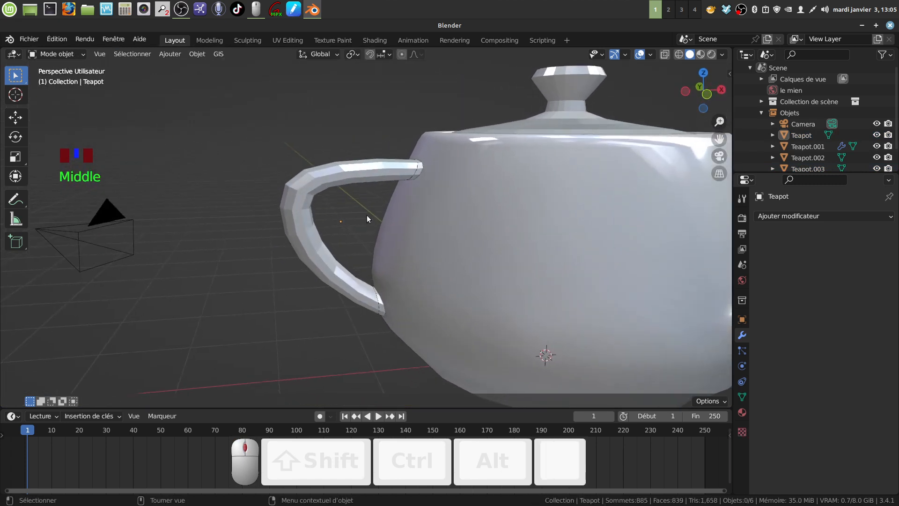
pyautogui.press('alt')
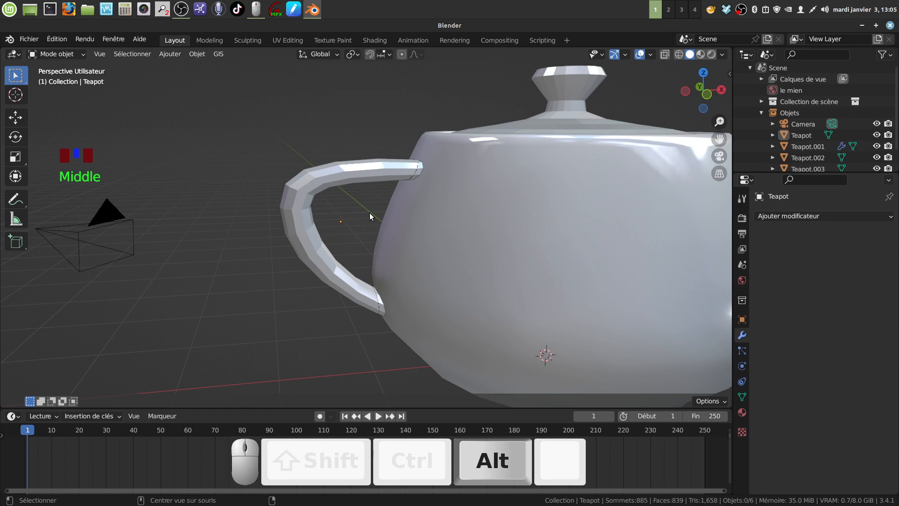
pyautogui.hotkey('alt', 'h')
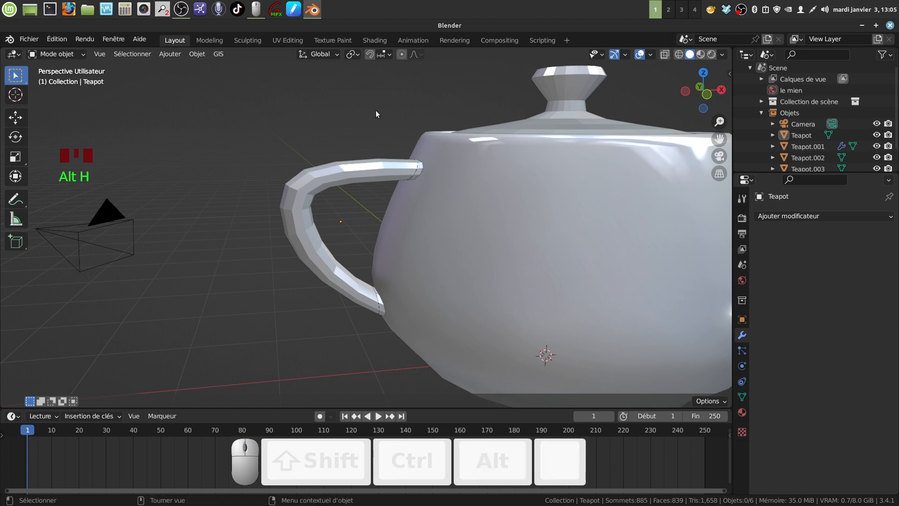
pyautogui.press('Tab')
pyautogui.press('Tab')
pyautogui.press('alt')
pyautogui.hotkey('alt', 'h')
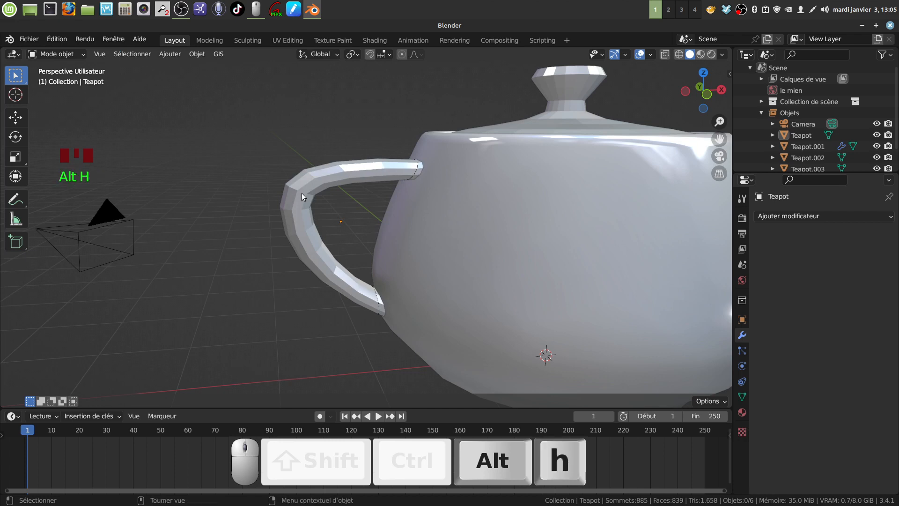
pyautogui.press('Tab')
pyautogui.press('alt')
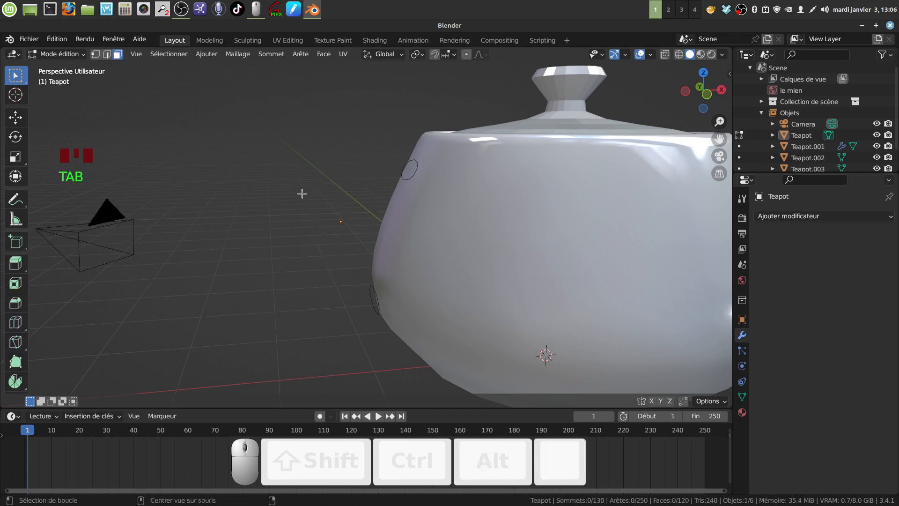
pyautogui.hotkey('alt', 'h')
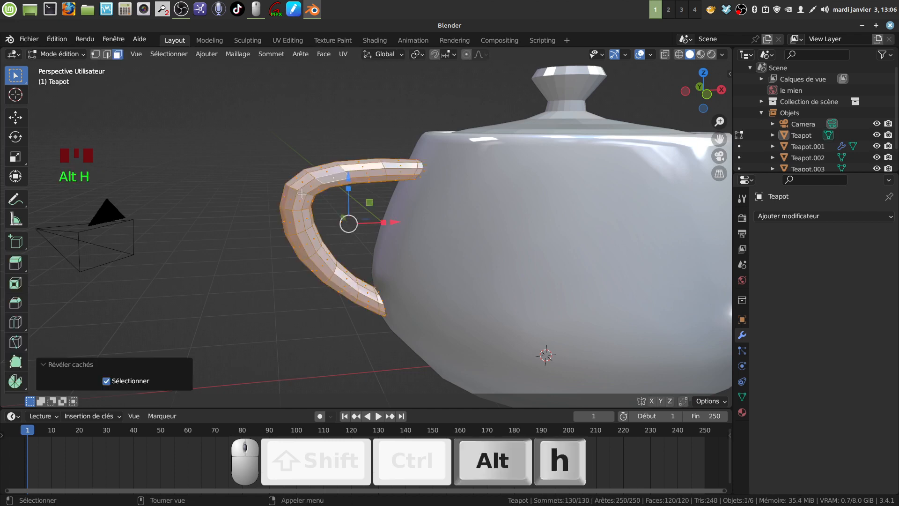
# Step: Return to object mode and select the teapot body at the handle's upper joint
pyautogui.keyDown('shift'); pyautogui.moveTo(326, 183); pyautogui.dragTo(341, 210, button='middle'); pyautogui.keyUp('shift')
pyautogui.press('Tab')
pyautogui.keyDown('shift'); pyautogui.moveTo(342, 211); pyautogui.dragTo(394, 238, button='middle'); pyautogui.keyUp('shift')
pyautogui.scroll(2, 392, 248)
pyautogui.keyDown('shift'); pyautogui.moveTo(431, 266); pyautogui.dragTo(402, 193, button='middle'); pyautogui.keyUp('shift')
pyautogui.scroll(2, 415, 218)
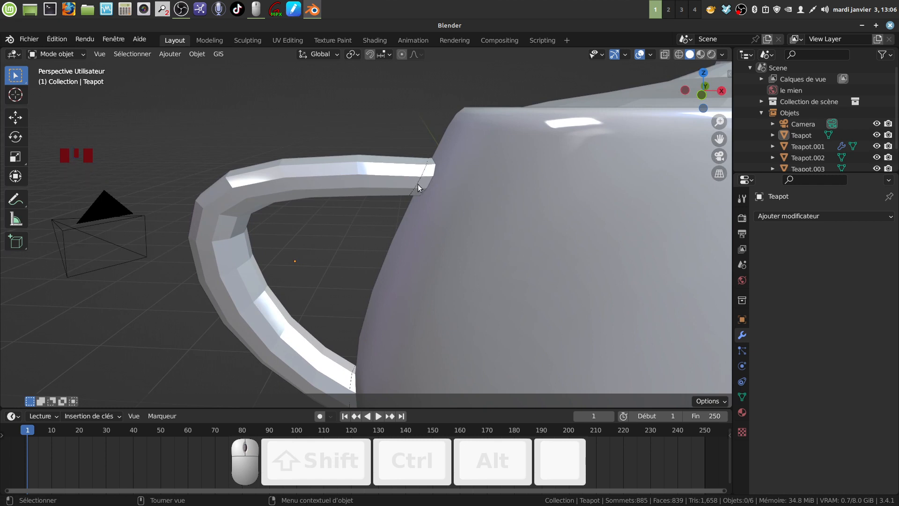
pyautogui.click(418, 184)
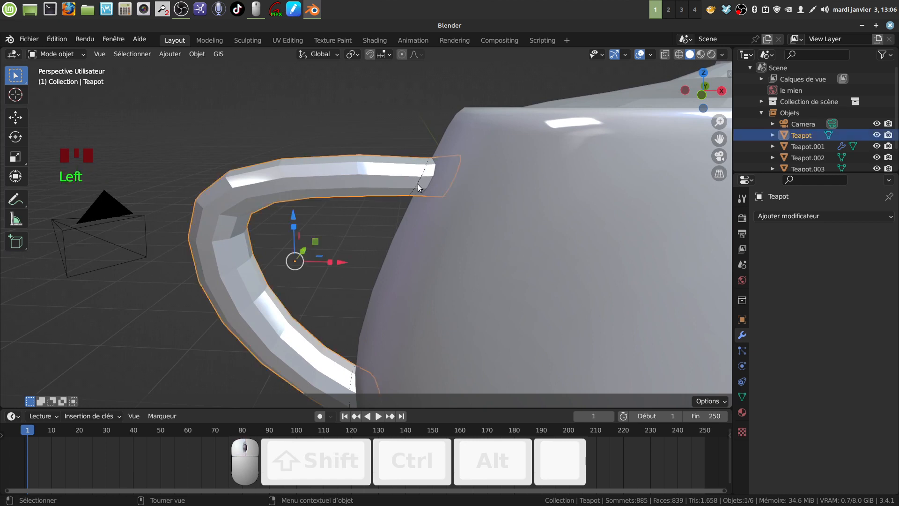
pyautogui.click(451, 232)
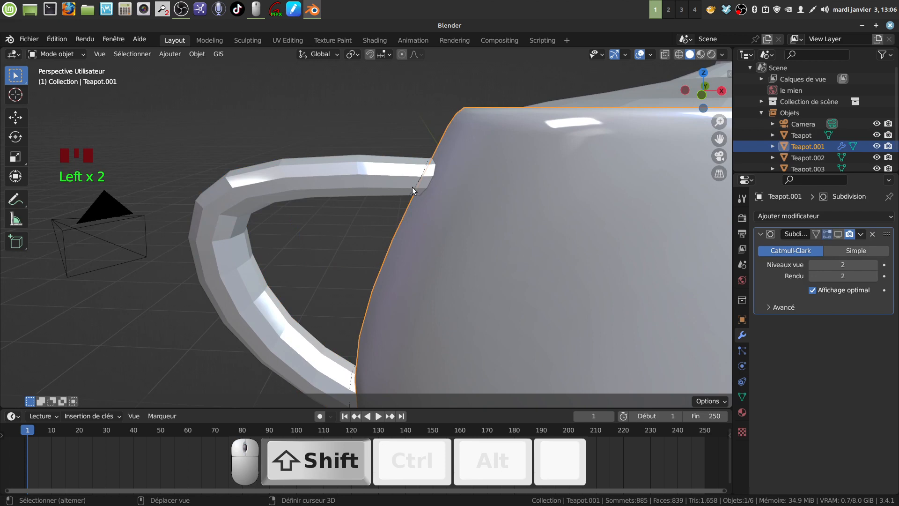
# Step: Switch the viewport to wireframe display and add the separated upper handle ring to the body selection
pyautogui.keyDown('shift'); pyautogui.moveTo(419, 213); pyautogui.dragTo(375, 186, button='middle'); pyautogui.keyUp('shift')
pyautogui.press('z')
pyautogui.press('shift')
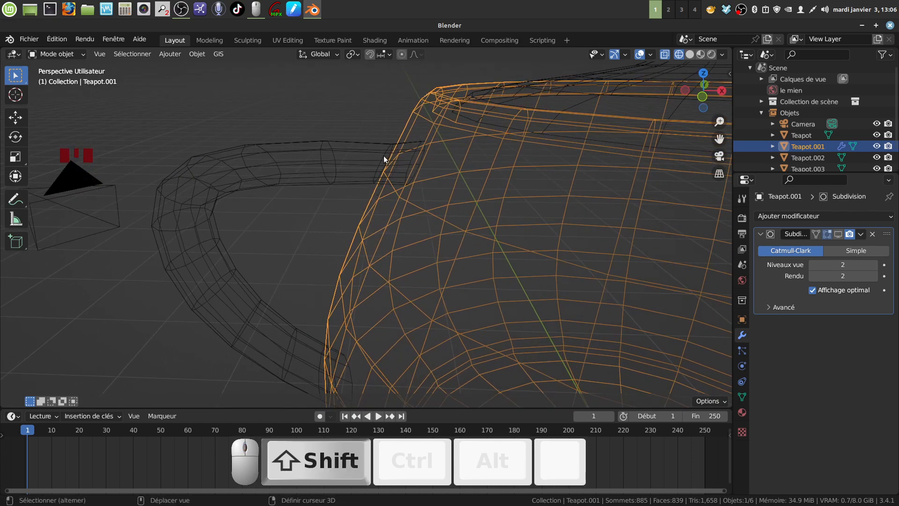
pyautogui.keyDown('shift'); pyautogui.click(384, 156); pyautogui.keyUp('shift')
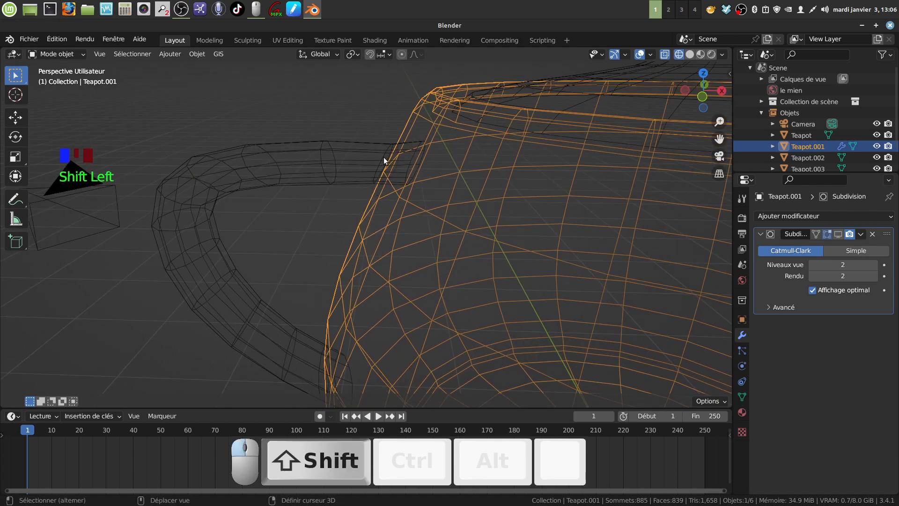